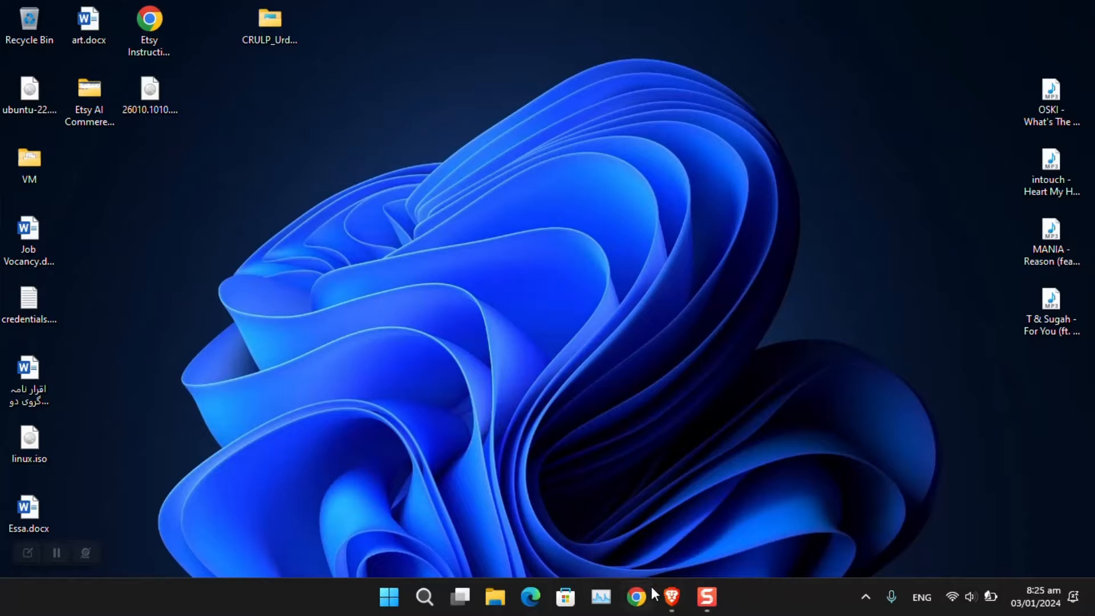
# Step: From Brave's 'windows 11 beta' results, open The Windows Insider Program page and view its channels section
pyautogui.click(671, 597)
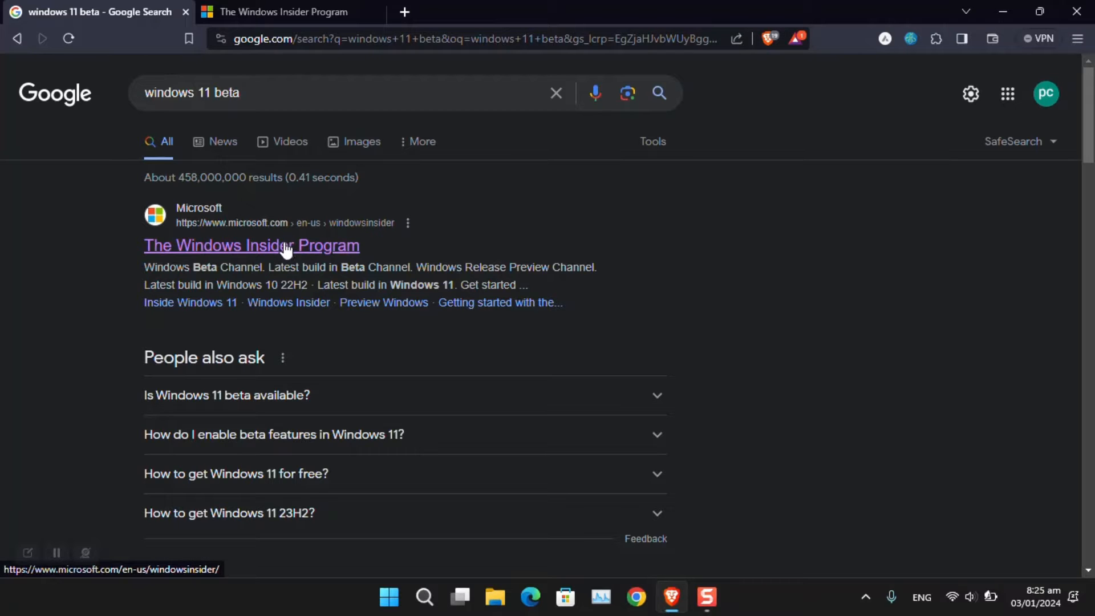
pyautogui.click(286, 249)
pyautogui.scroll(7, 445, 273)
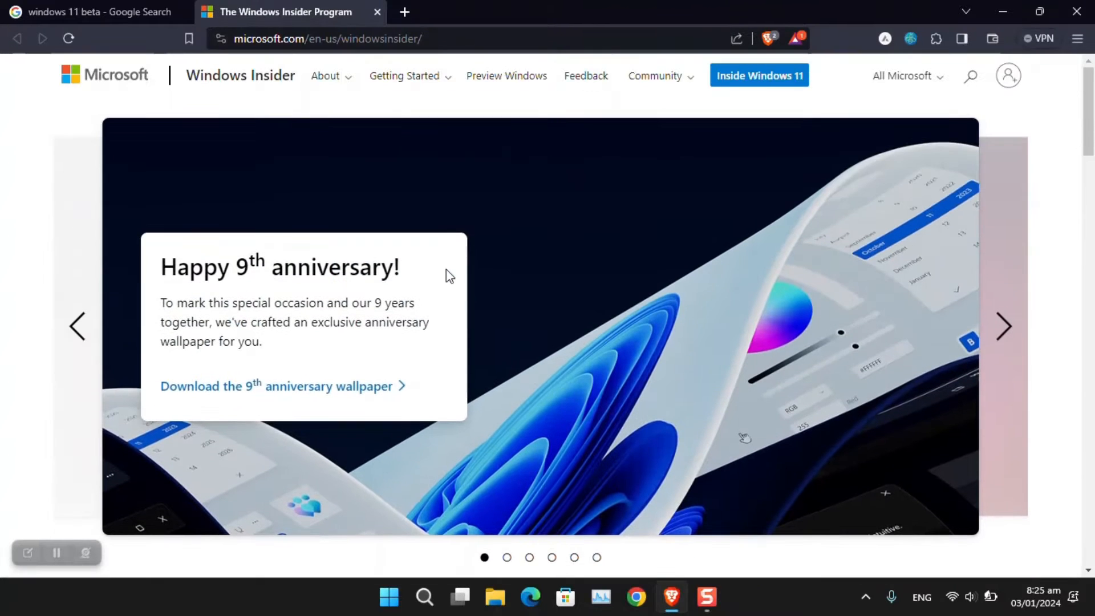
pyautogui.scroll(-10, 446, 273)
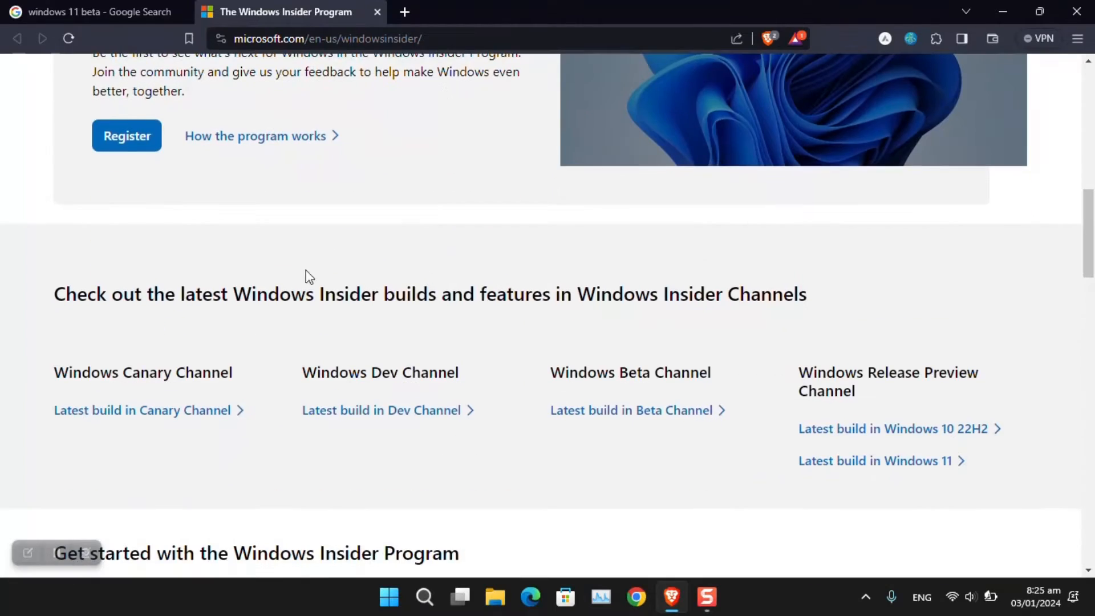
pyautogui.scroll(3, 274, 268)
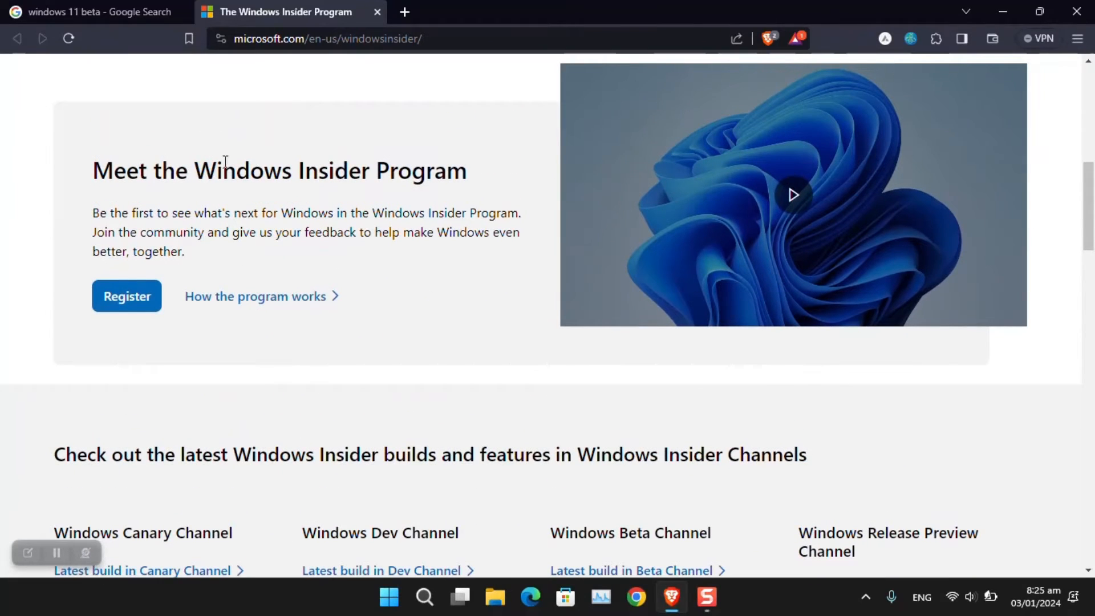
# Step: Go to Insider registration and sign in with the Microsoft account e-mail address
pyautogui.click(155, 297)
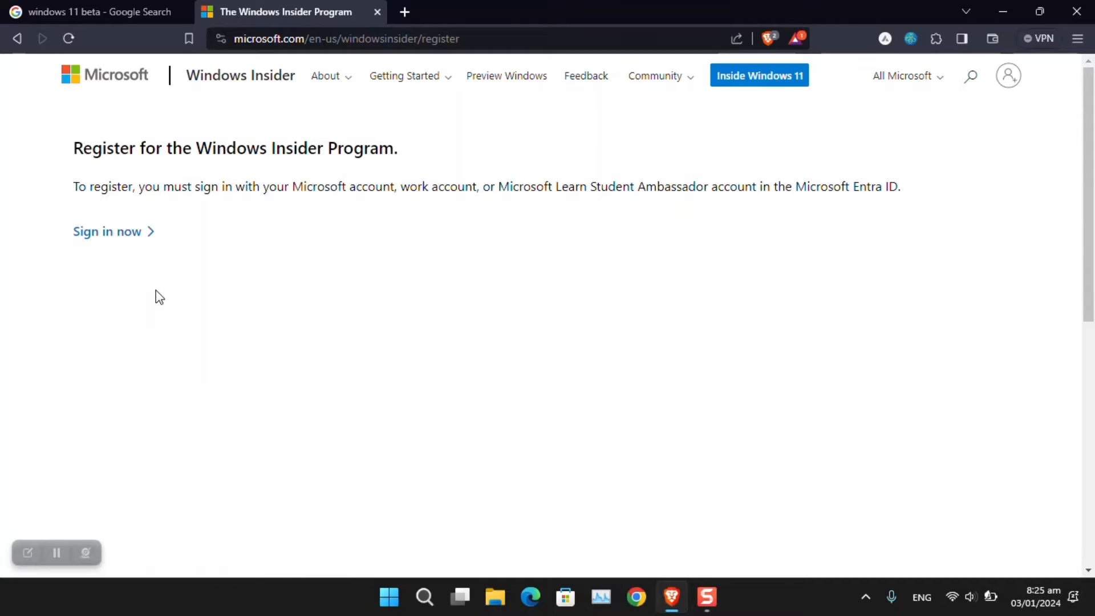
pyautogui.click(115, 235)
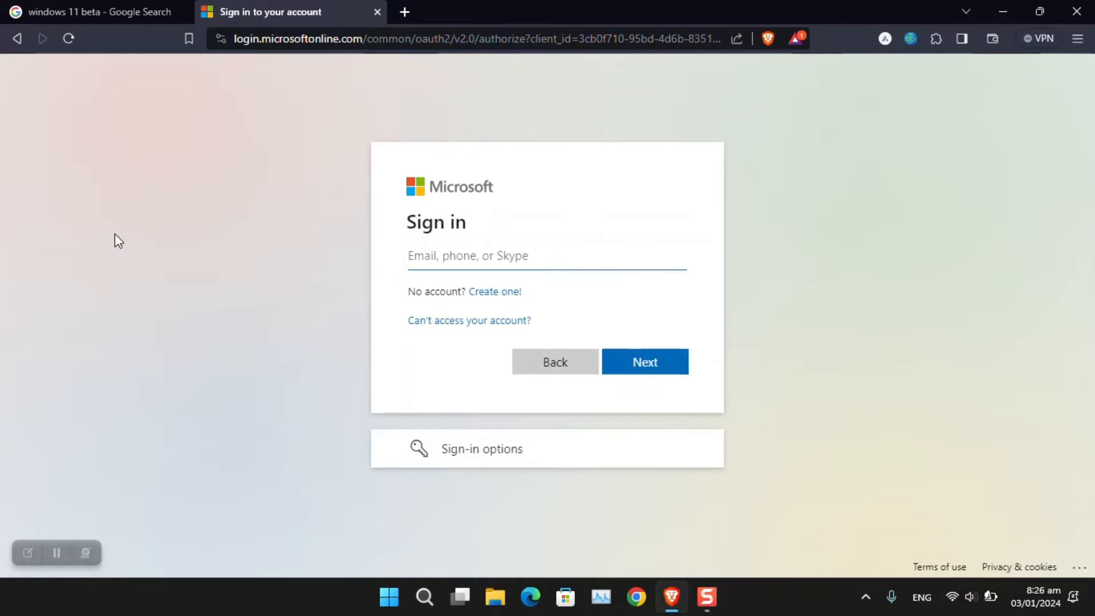
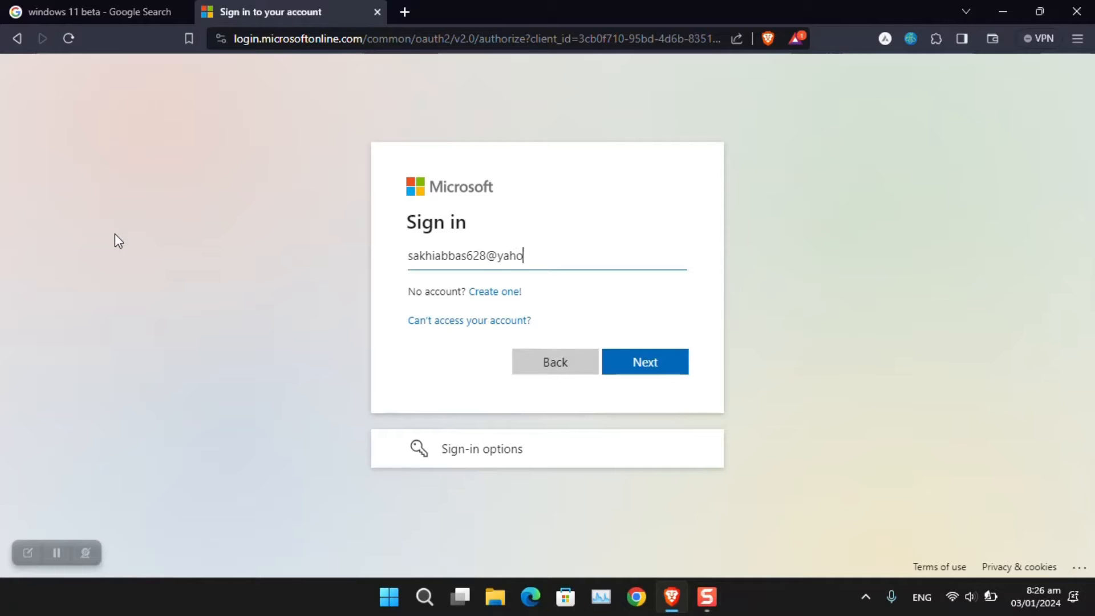
pyautogui.press('Return')
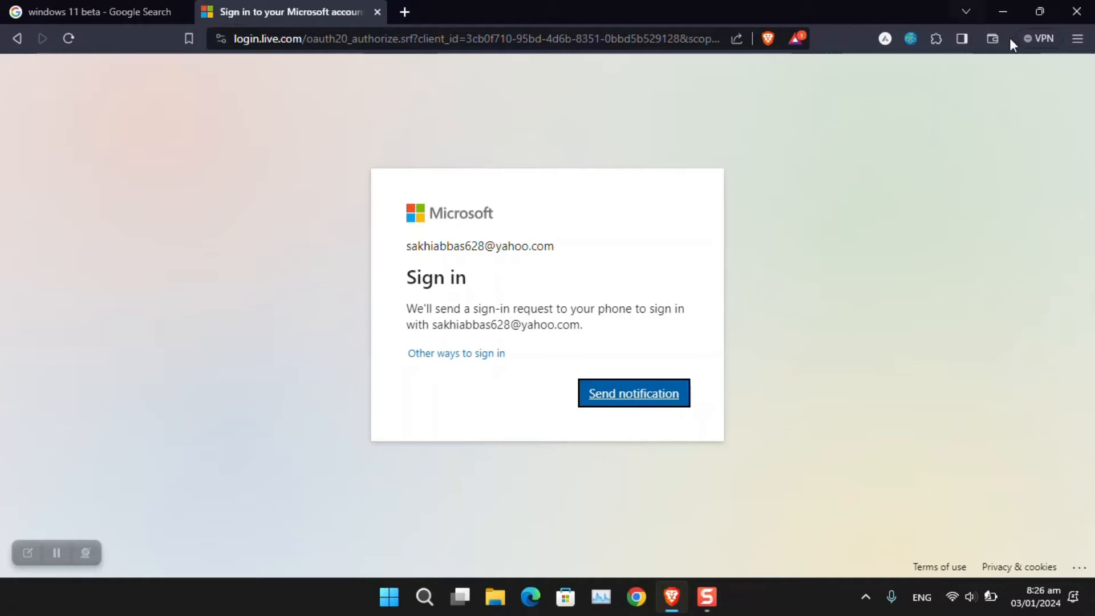
# Step: Approve the sign-in by phone notification and stay signed in without being asked again
pyautogui.click(667, 399)
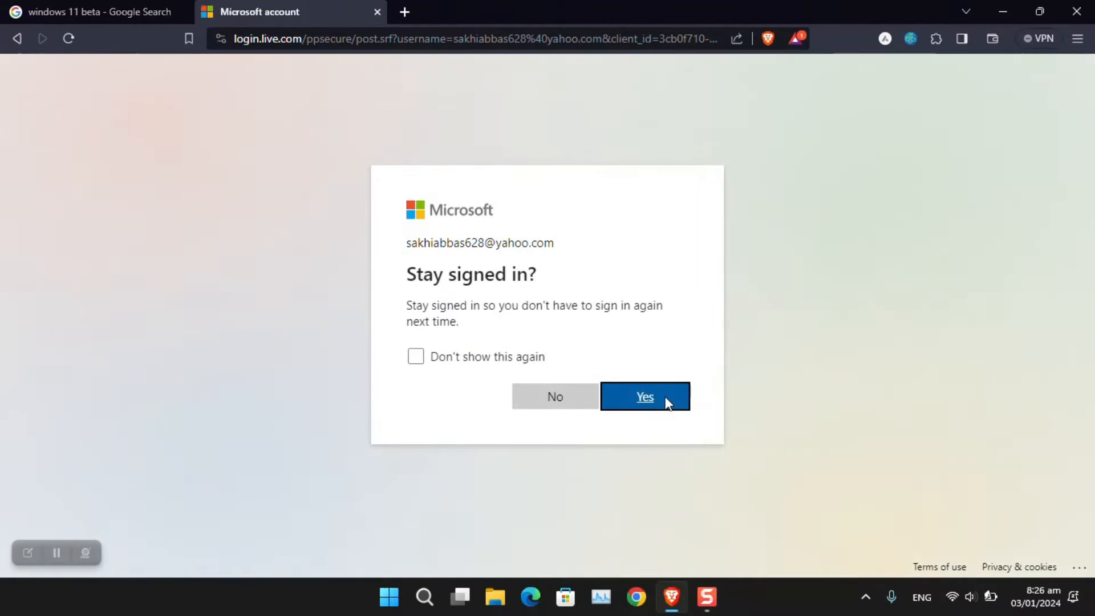
pyautogui.click(502, 360)
pyautogui.click(631, 399)
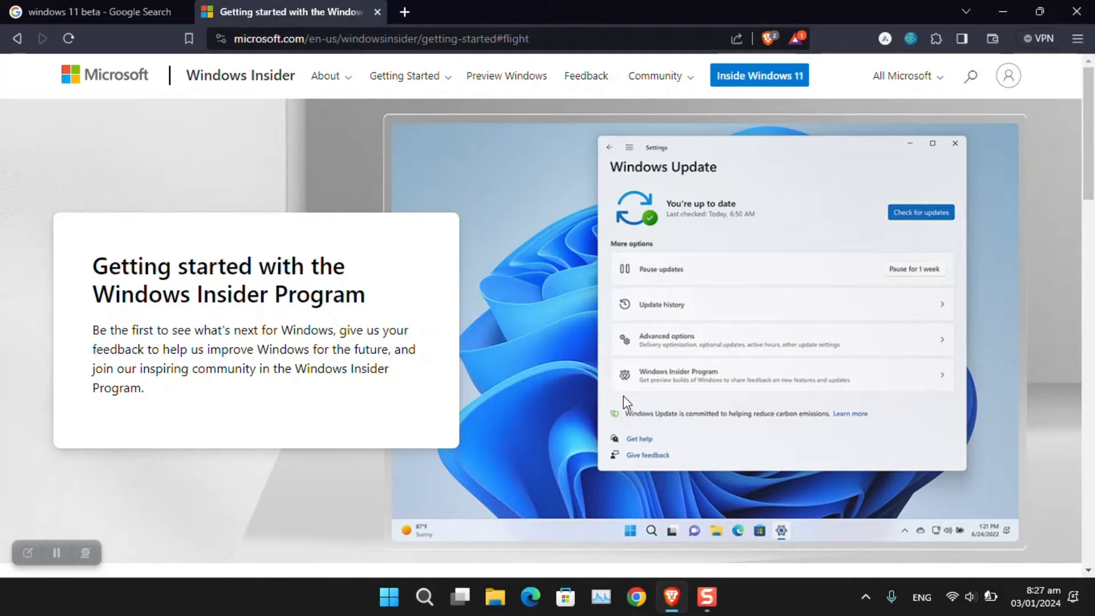
# Step: Open Windows Insider Program settings from the Begin to Preview Windows section, then return to the page
pyautogui.scroll(-5, 665, 313)
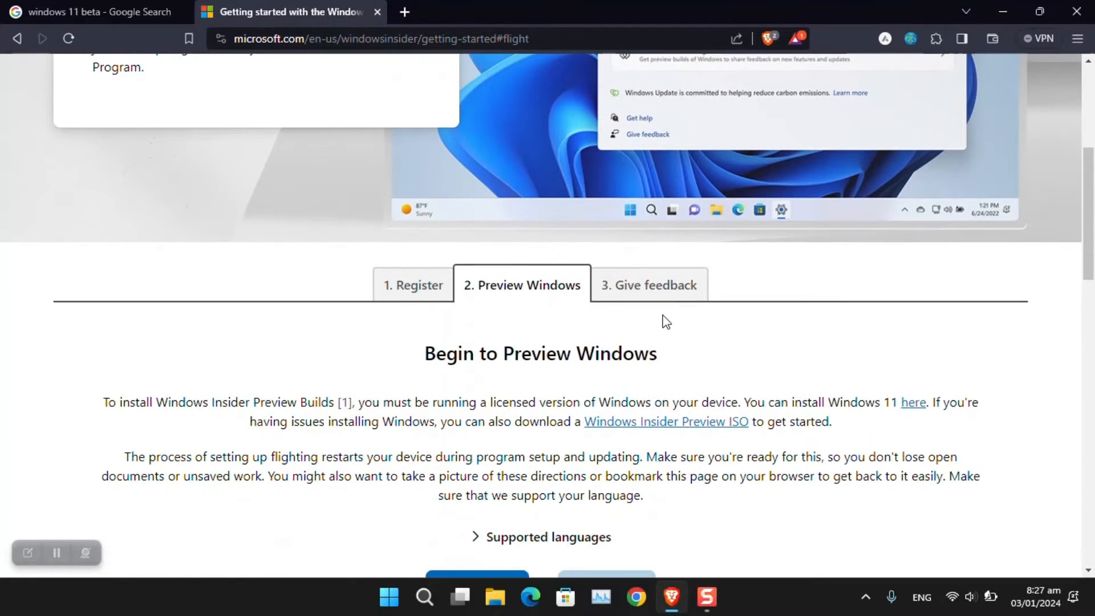
pyautogui.scroll(-3, 665, 321)
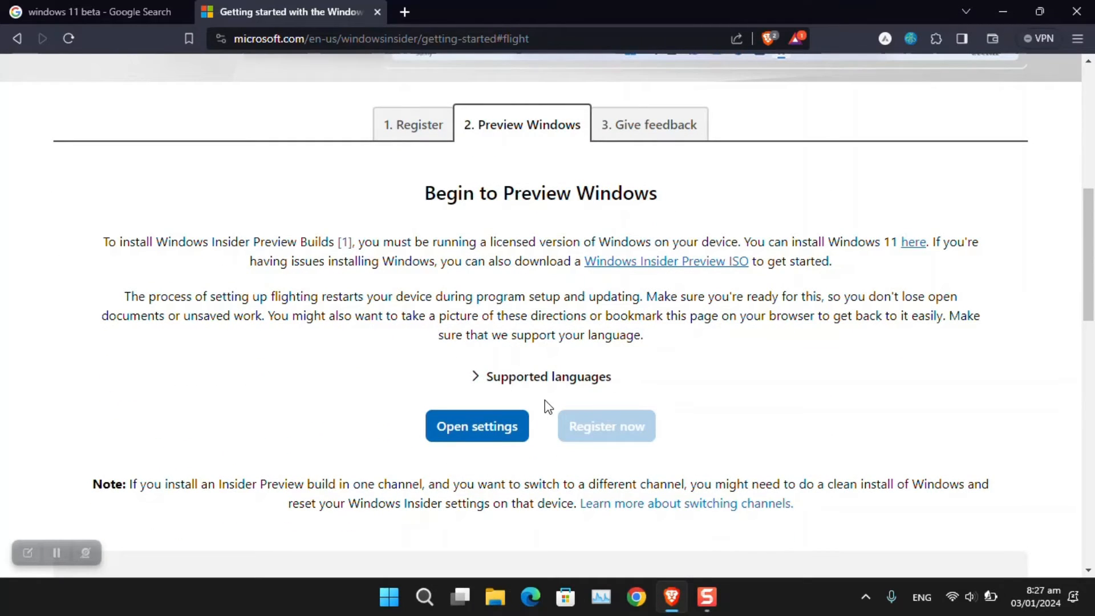
pyautogui.scroll(-4, 545, 399)
pyautogui.scroll(3, 544, 401)
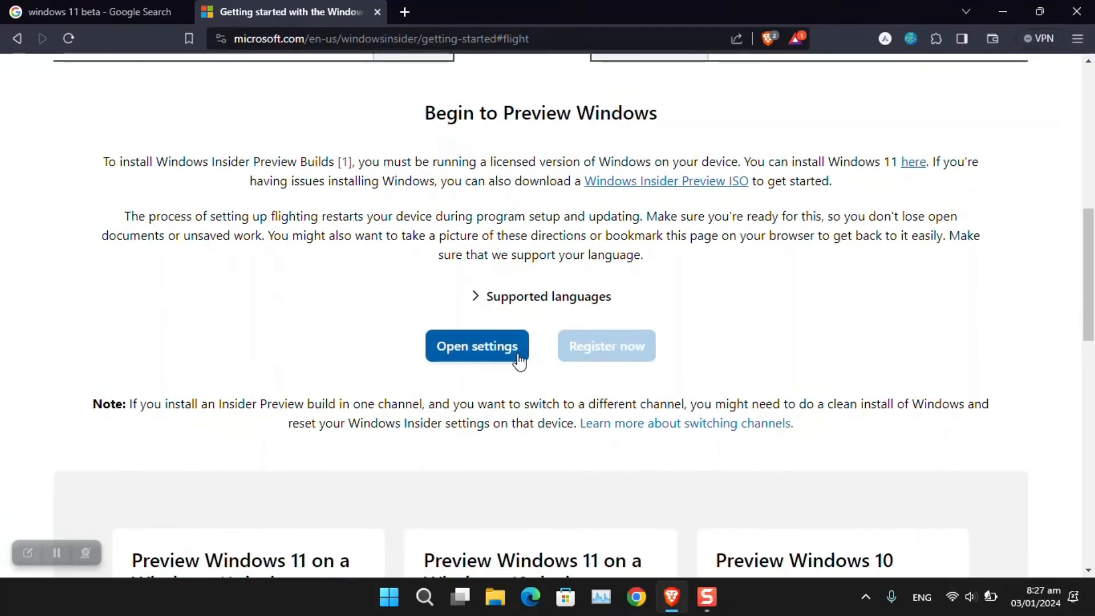
pyautogui.click(519, 360)
pyautogui.click(607, 171)
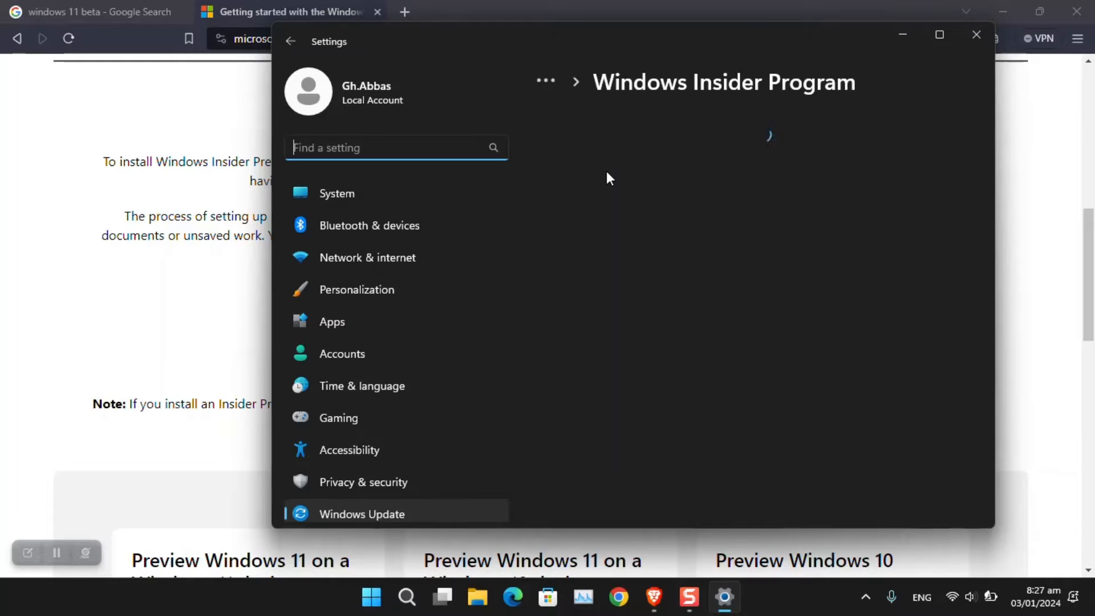
pyautogui.click(210, 308)
# Step: Open the switching-channels guide in a new tab and return to the Getting started tab
pyautogui.scroll(-3, 422, 316)
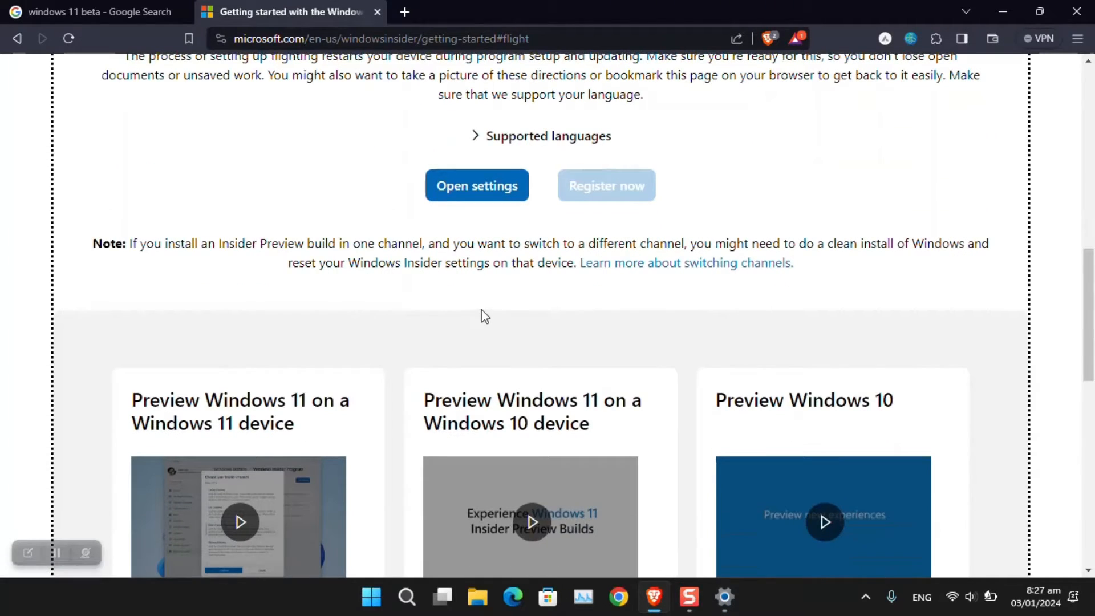
pyautogui.scroll(-5, 257, 306)
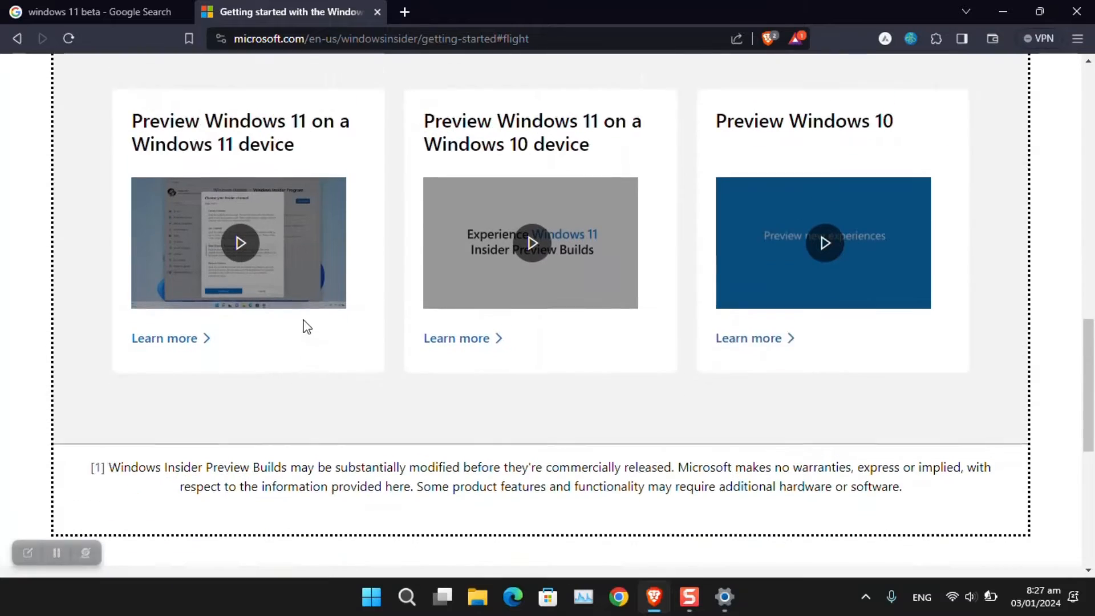
pyautogui.scroll(5, 306, 326)
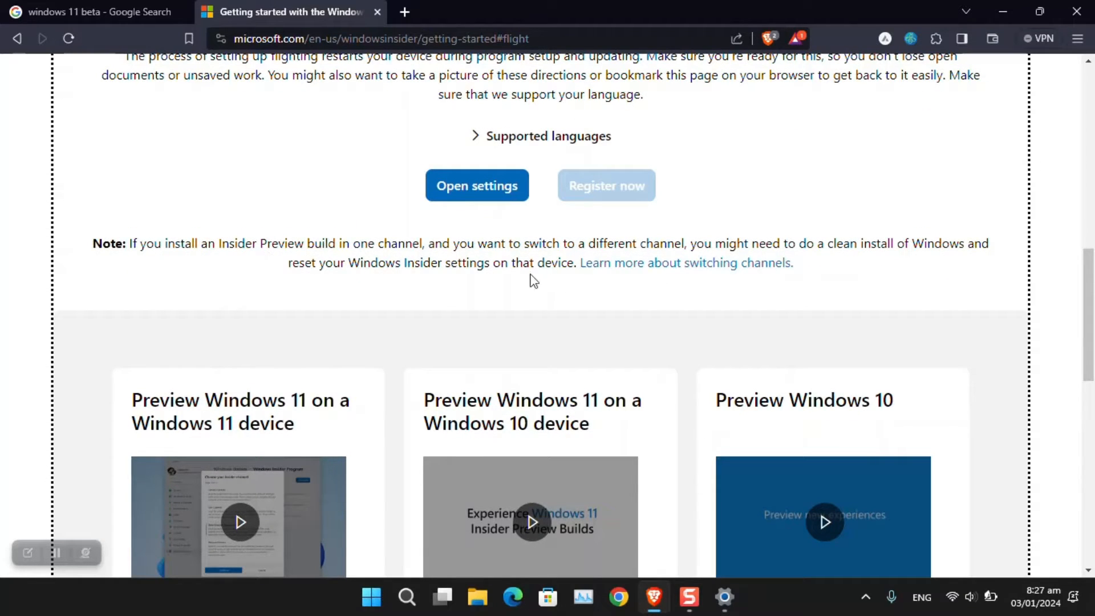
pyautogui.click(684, 268)
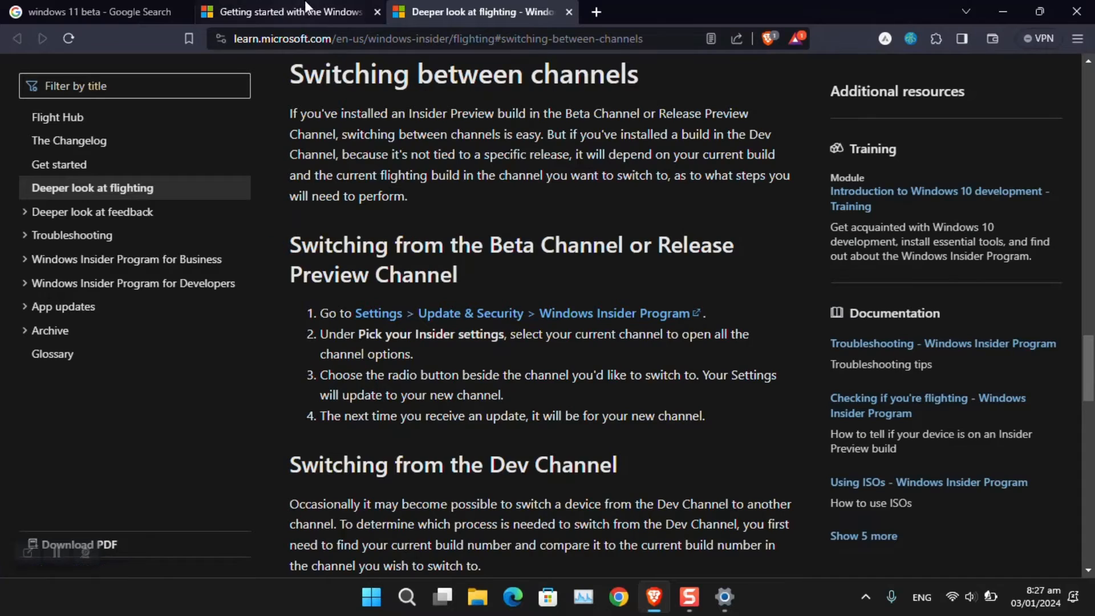
pyautogui.click(285, 12)
pyautogui.scroll(4, 751, 229)
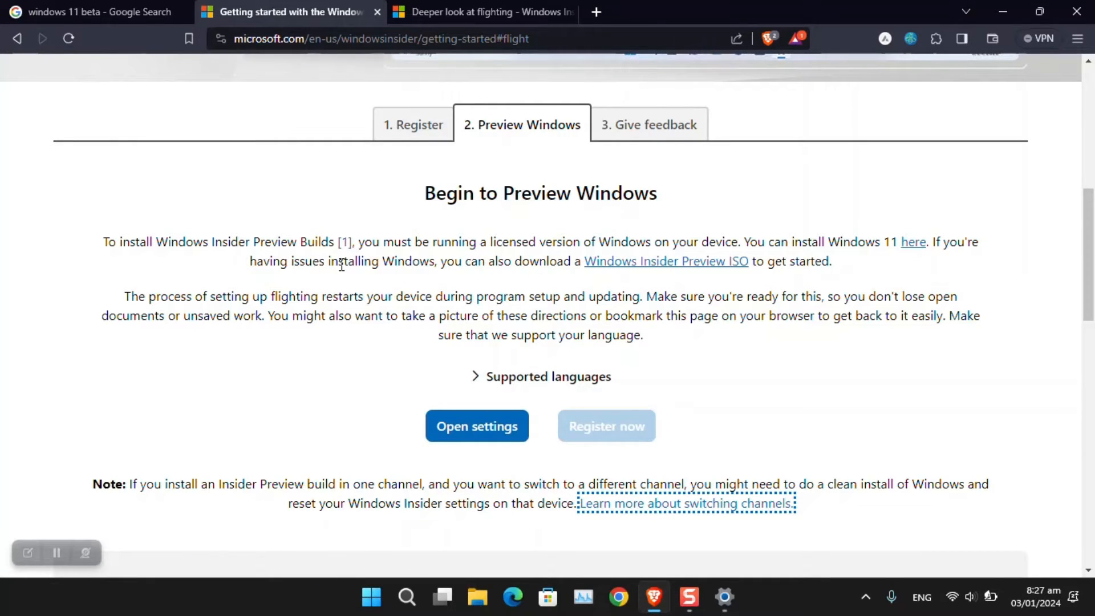
# Step: Open the Windows Insider Preview ISO download page, glancing at Insider Program settings along the way
pyautogui.click(661, 262)
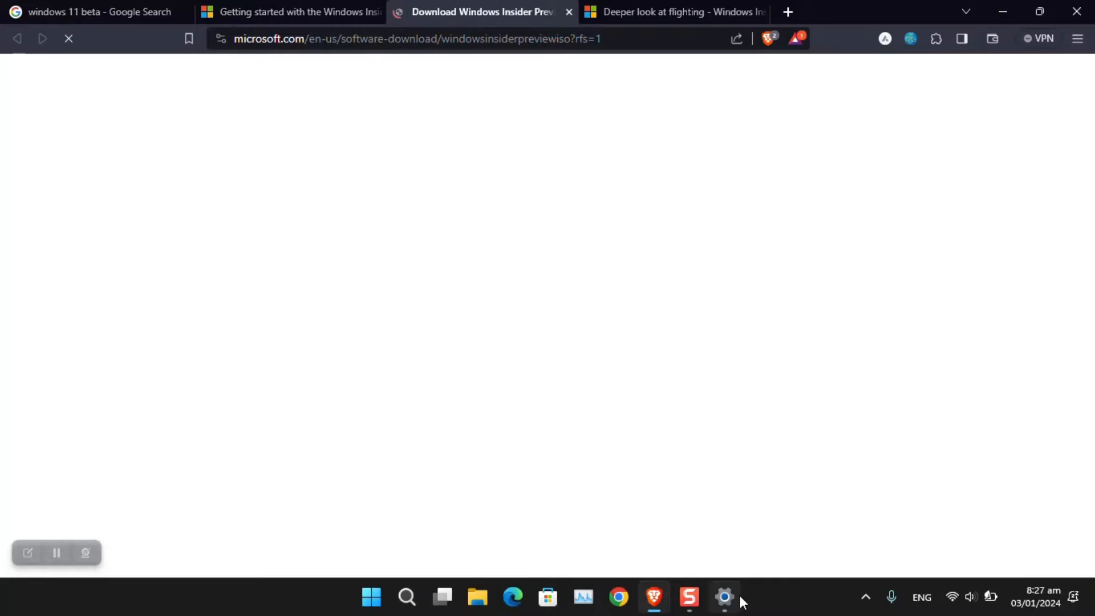
pyautogui.click(737, 595)
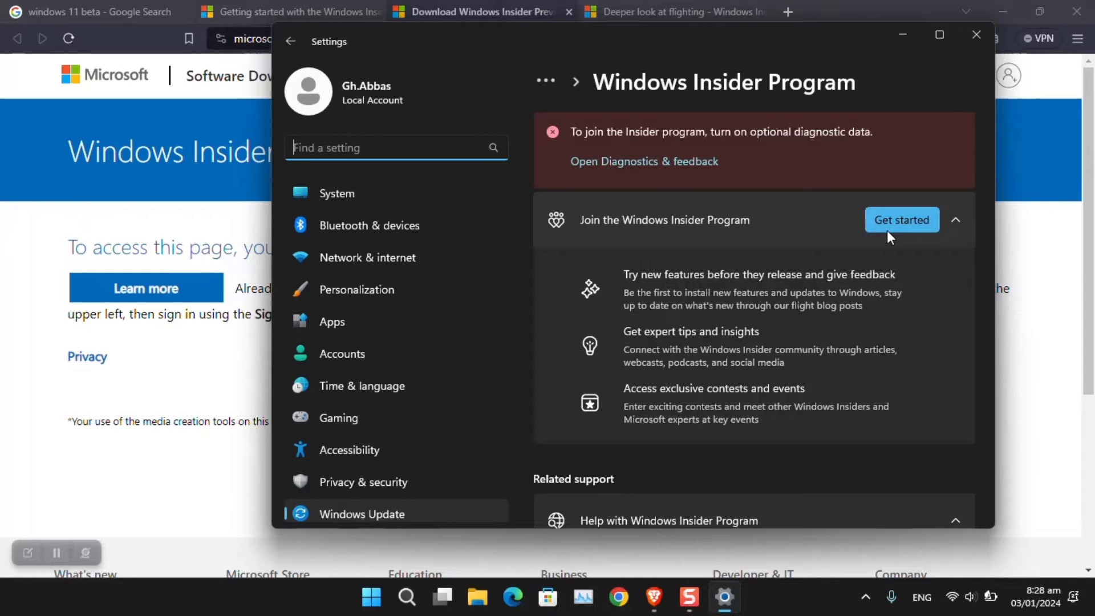
pyautogui.click(901, 36)
pyautogui.scroll(-4, 505, 300)
pyautogui.scroll(4, 413, 282)
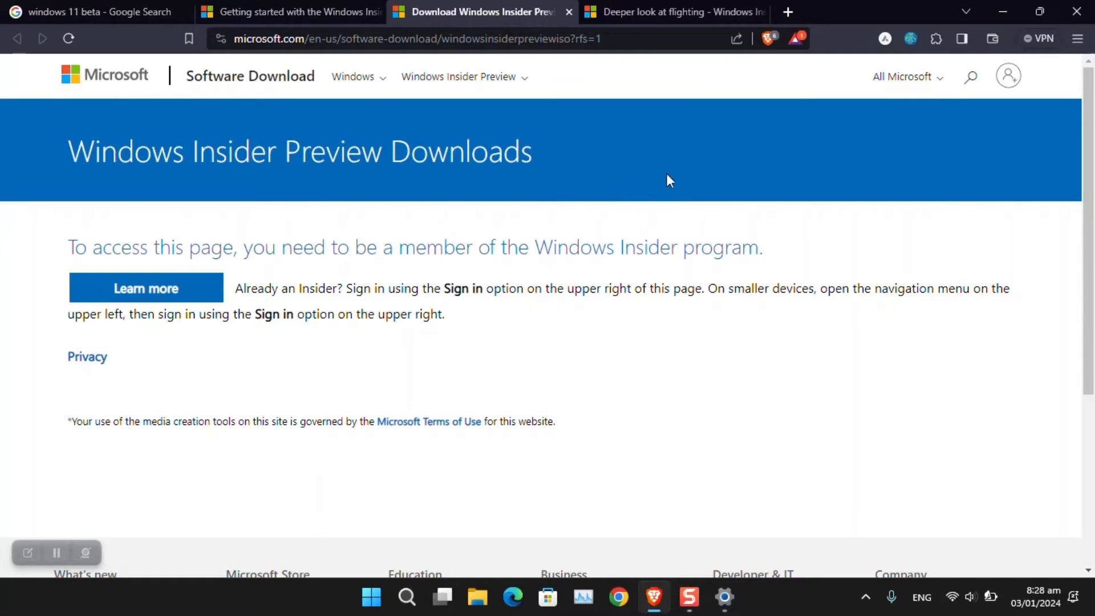
# Step: Turn off Brave Shields for microsoft.com and scroll down to the Select edition dropdown
pyautogui.click(767, 39)
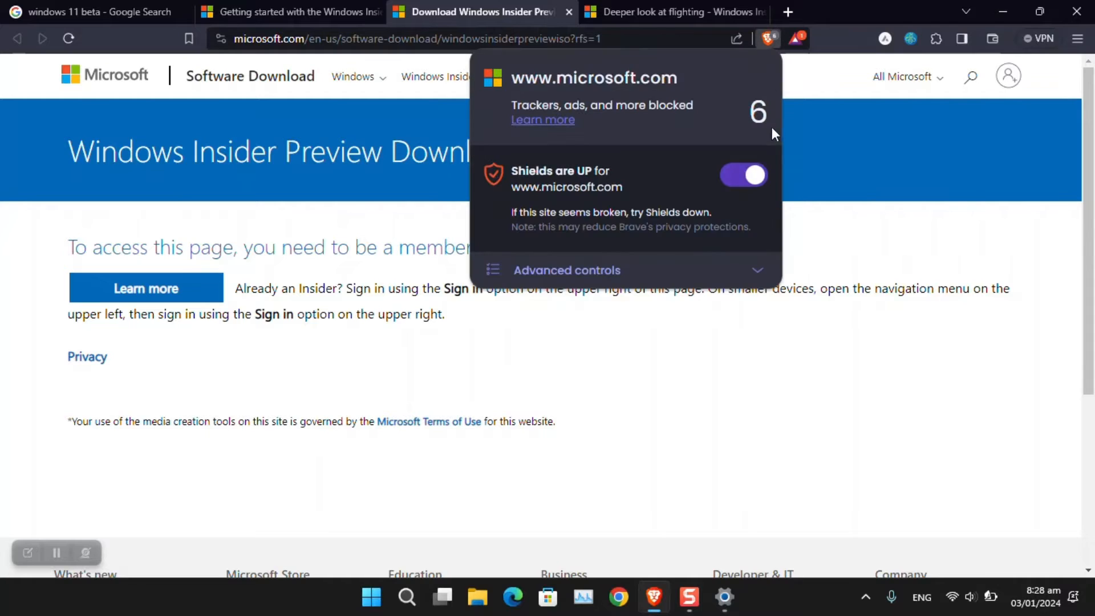
pyautogui.click(737, 176)
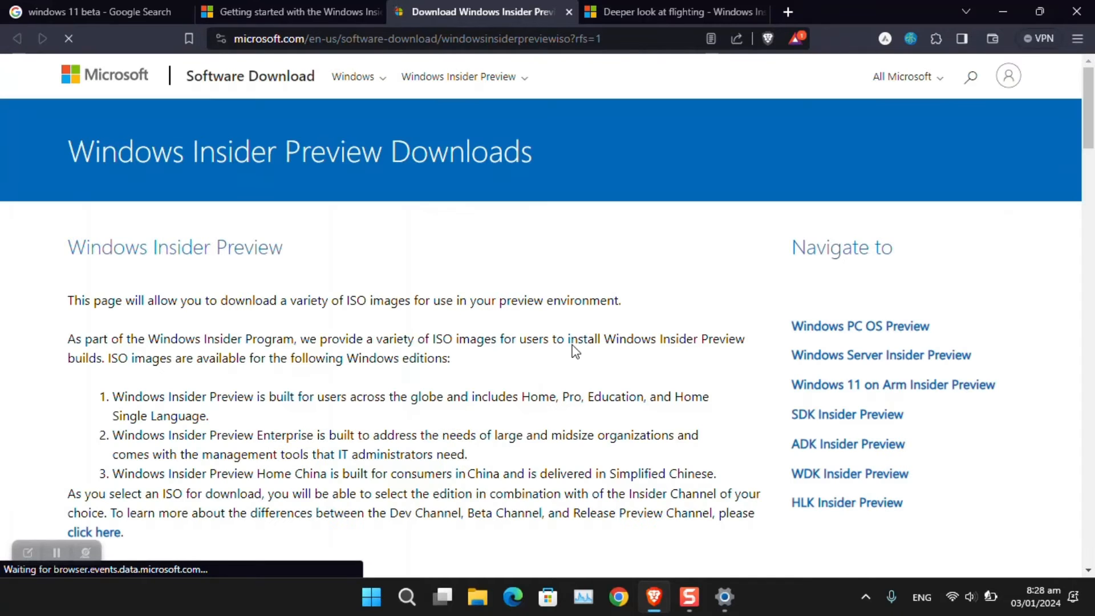
pyautogui.scroll(-10, 583, 333)
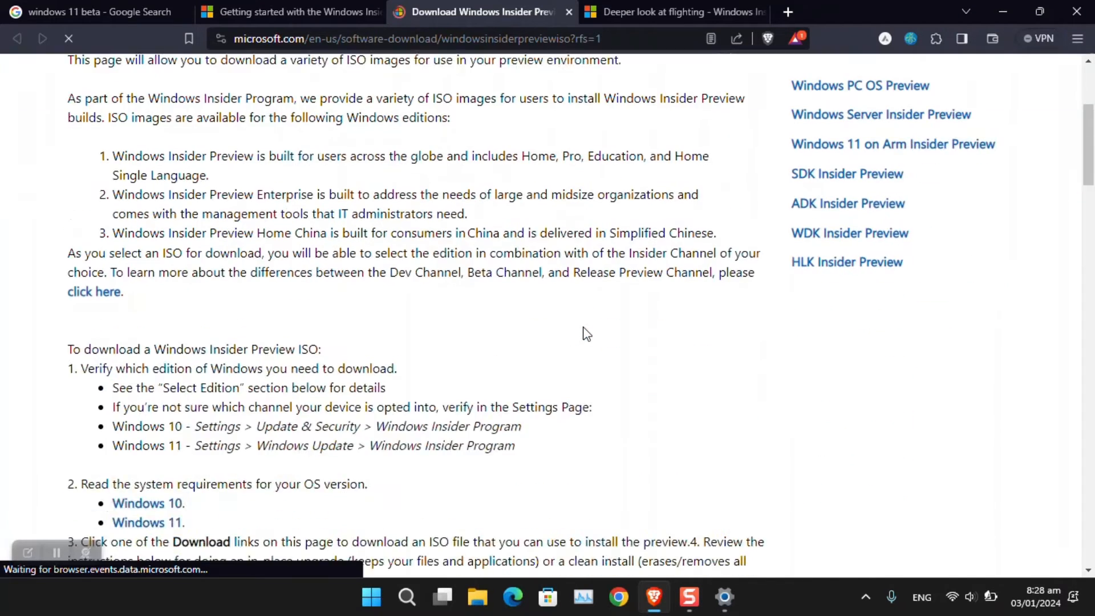
pyautogui.scroll(-15, 369, 242)
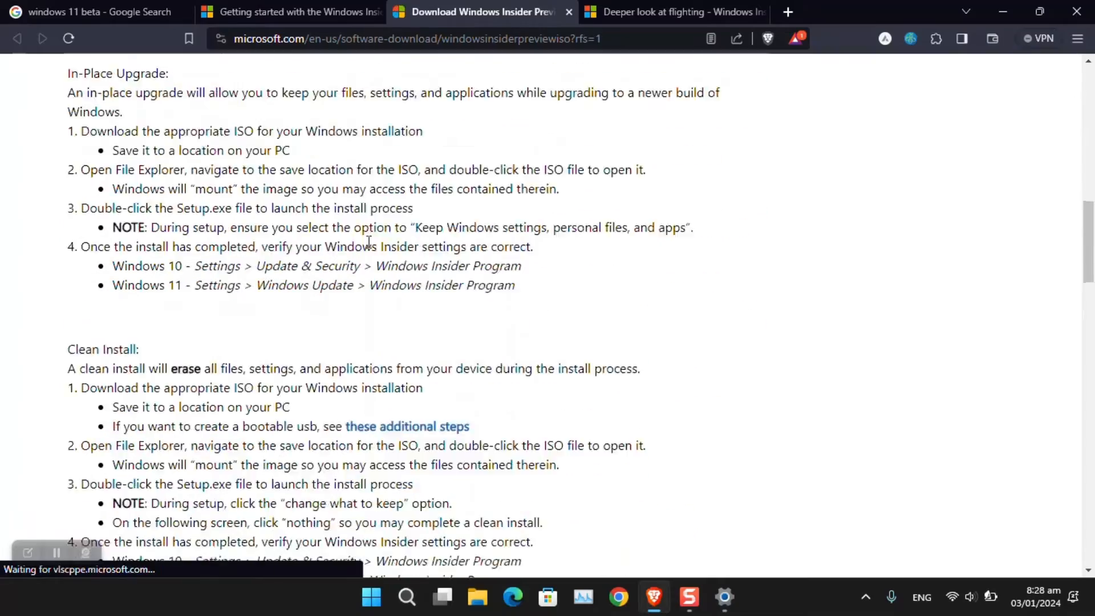
pyautogui.scroll(3, 340, 252)
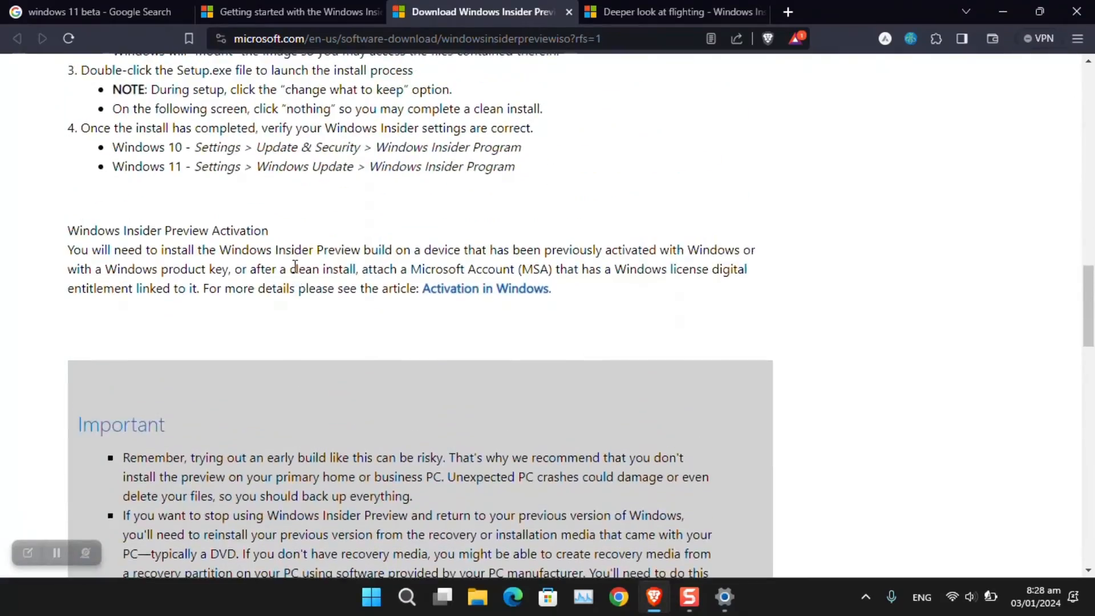
pyautogui.scroll(15, 297, 273)
pyautogui.scroll(2, 293, 275)
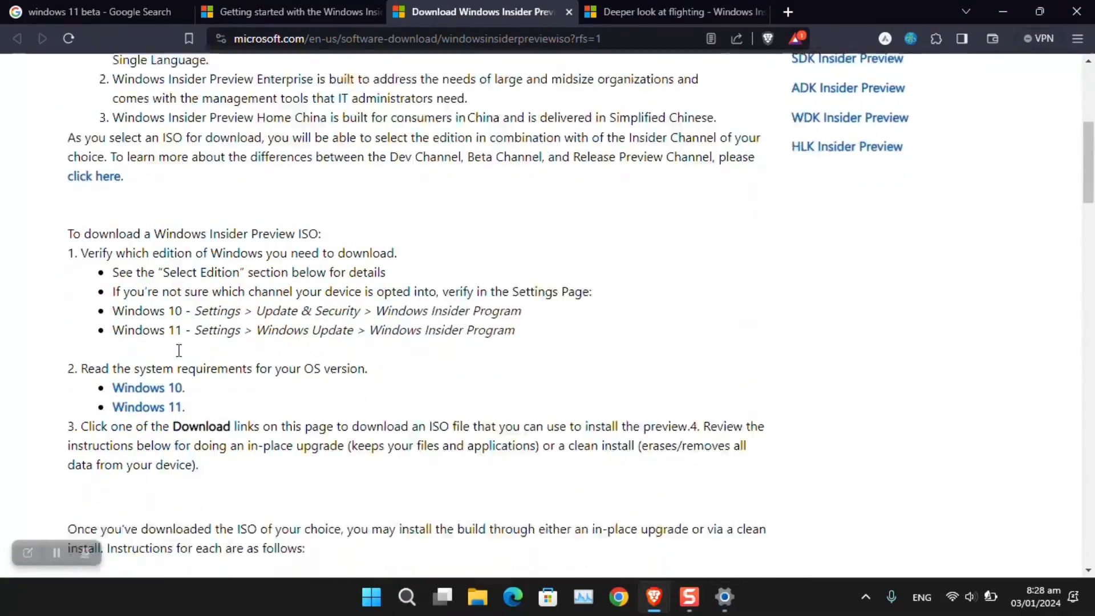
pyautogui.scroll(-2, 178, 319)
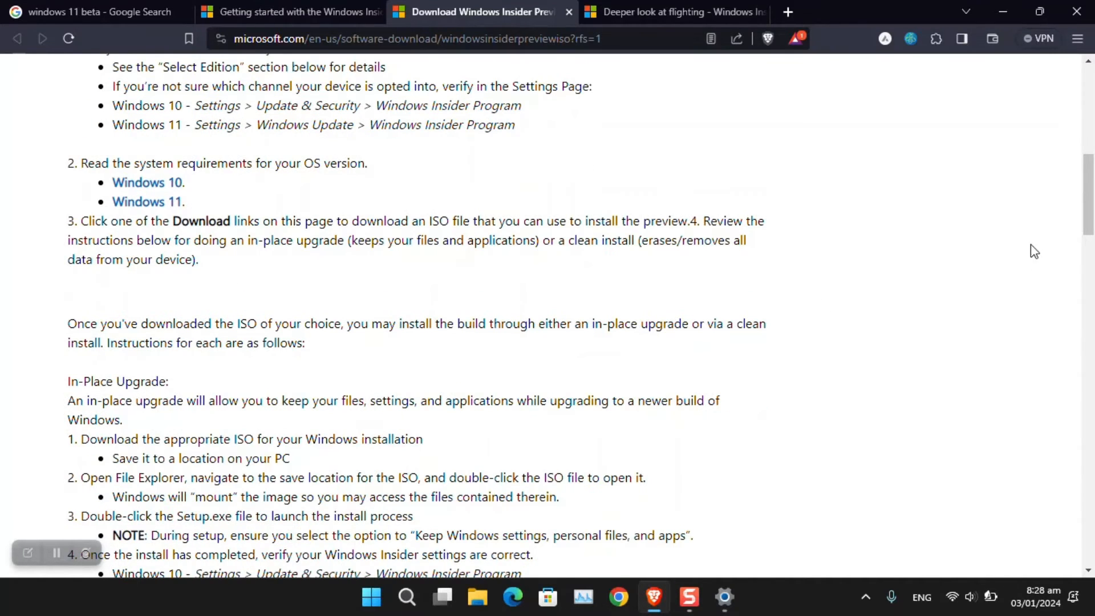
pyautogui.moveTo(1088, 194); pyautogui.dragTo(1093, 444)
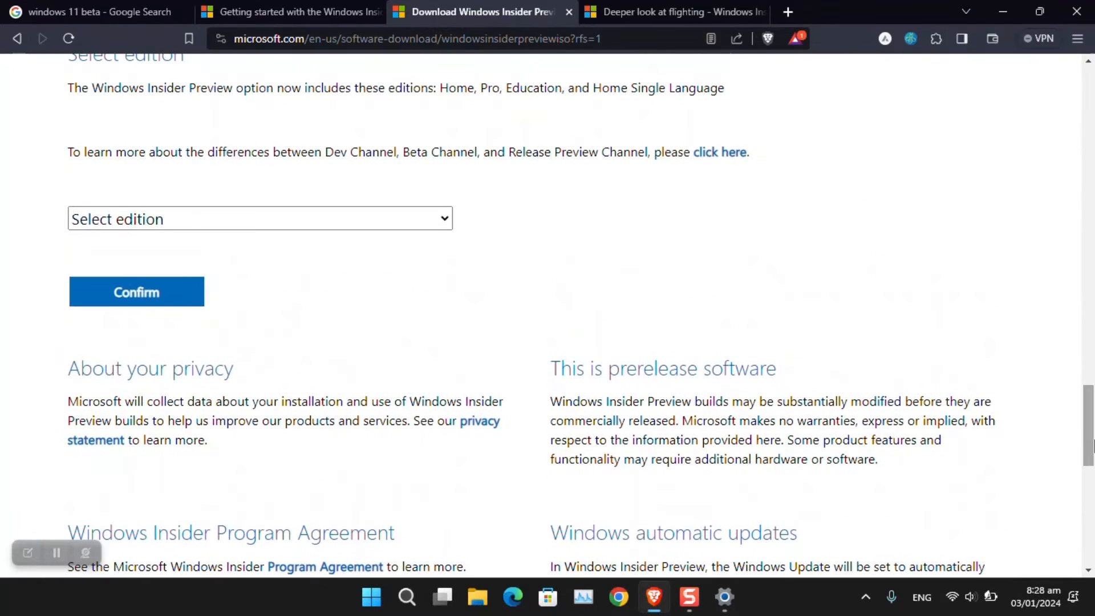
# Step: Select and confirm the Windows 11 Insider Preview (Release Preview Channel) Build 22631 edition
pyautogui.click(415, 224)
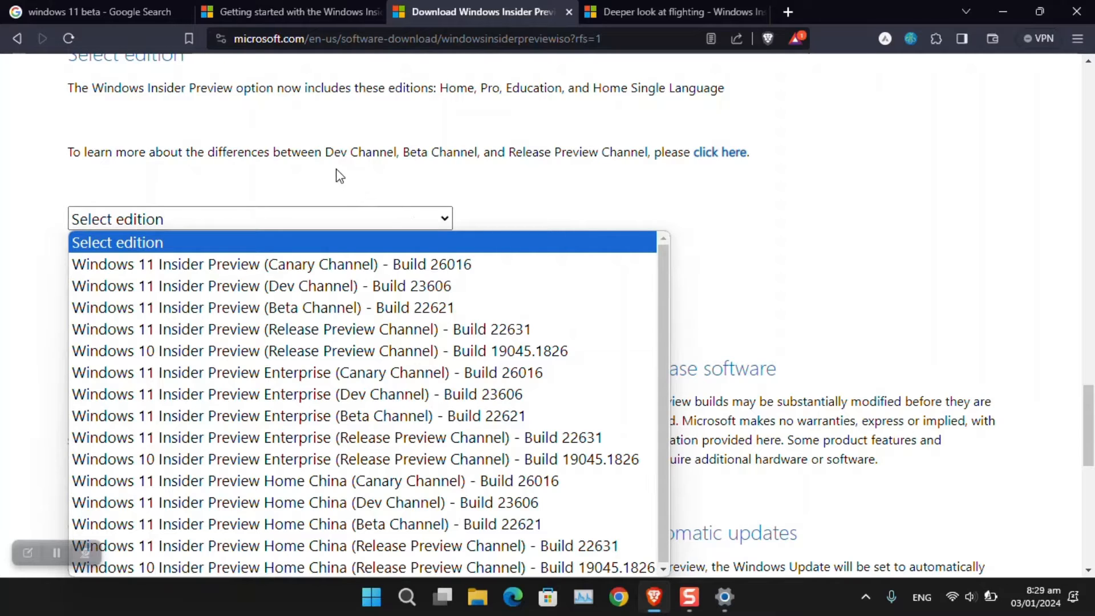
pyautogui.moveTo(333, 152); pyautogui.dragTo(630, 153)
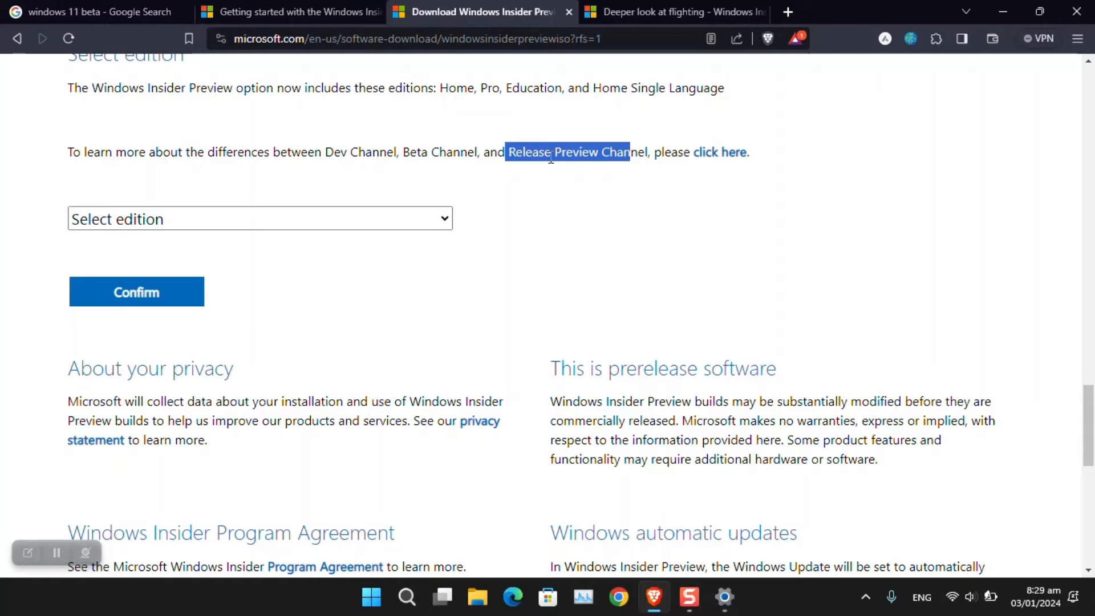
pyautogui.click(279, 218)
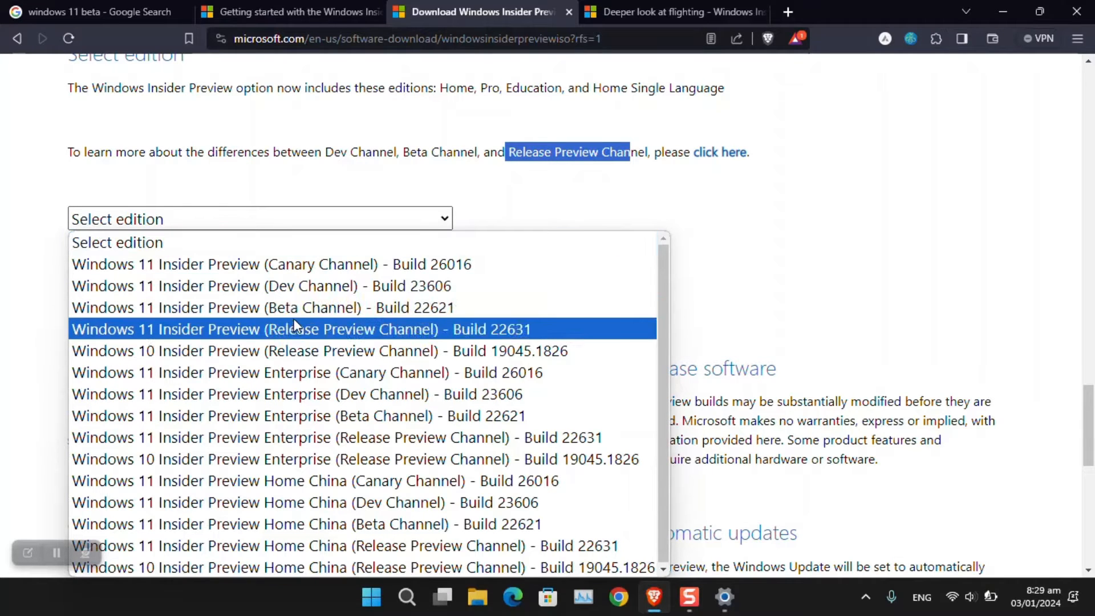
pyautogui.click(488, 337)
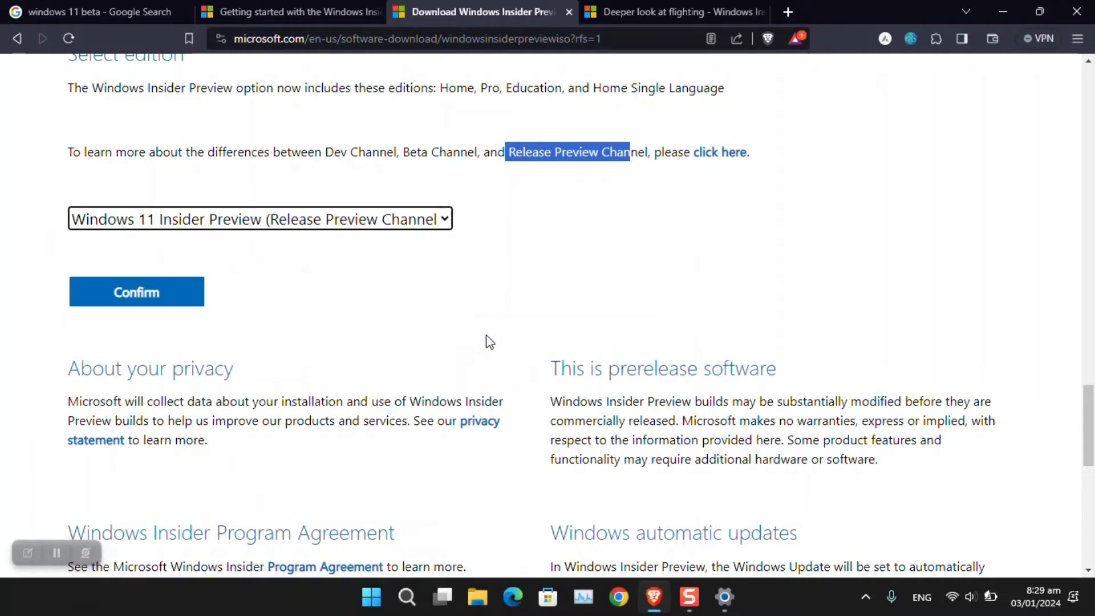
pyautogui.click(199, 293)
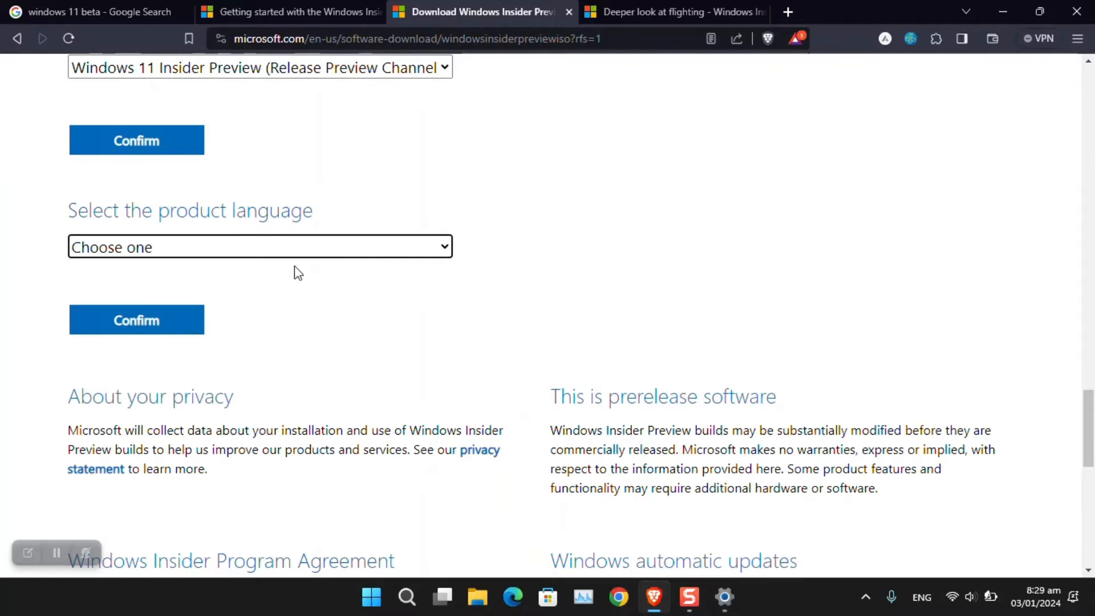
# Step: Choose and confirm English International as the product language
pyautogui.click(247, 251)
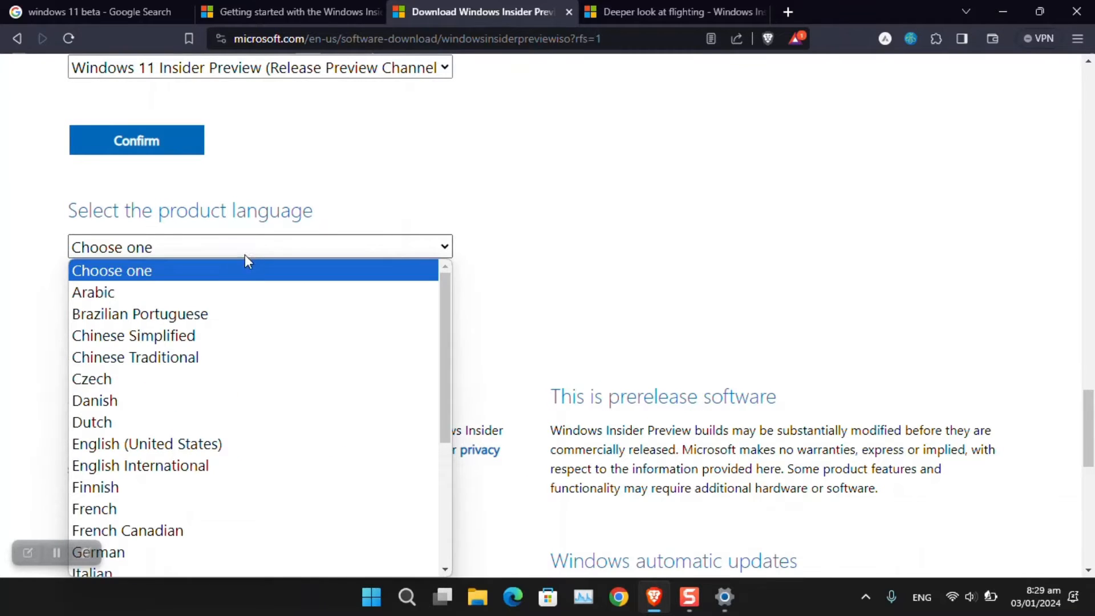
pyautogui.click(238, 463)
pyautogui.click(149, 322)
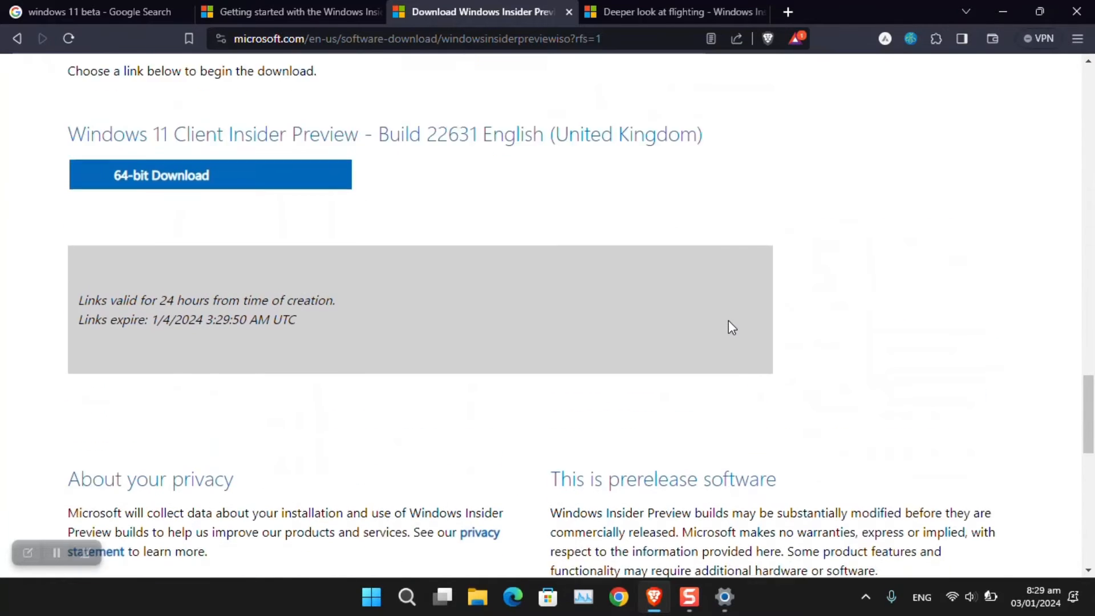
# Step: Start the 6.129 GB 64-bit ISO download in Internet Download Manager
pyautogui.click(268, 224)
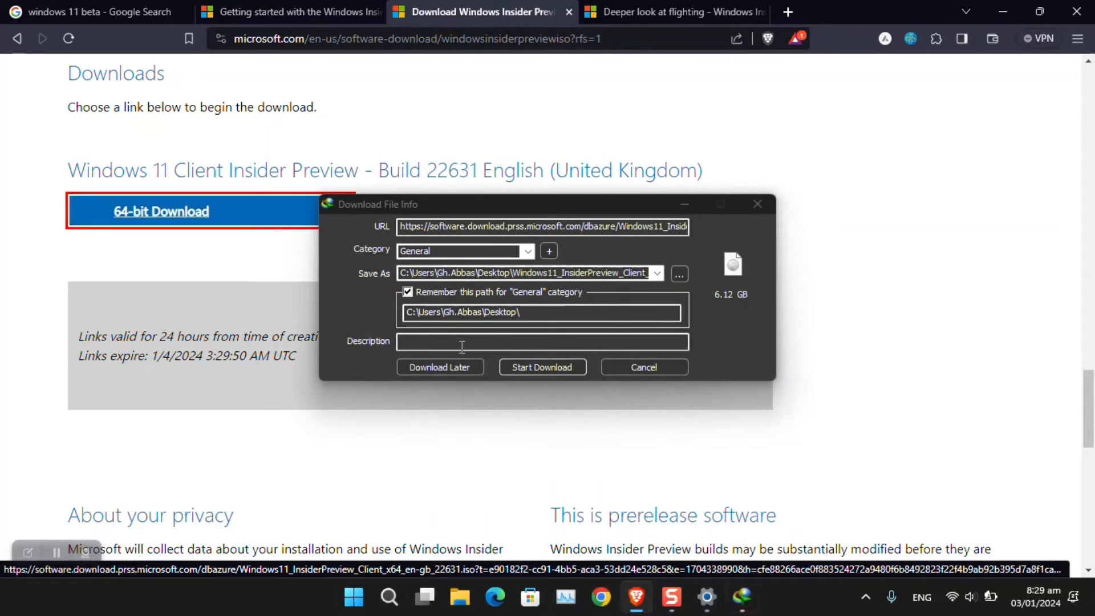
pyautogui.click(556, 365)
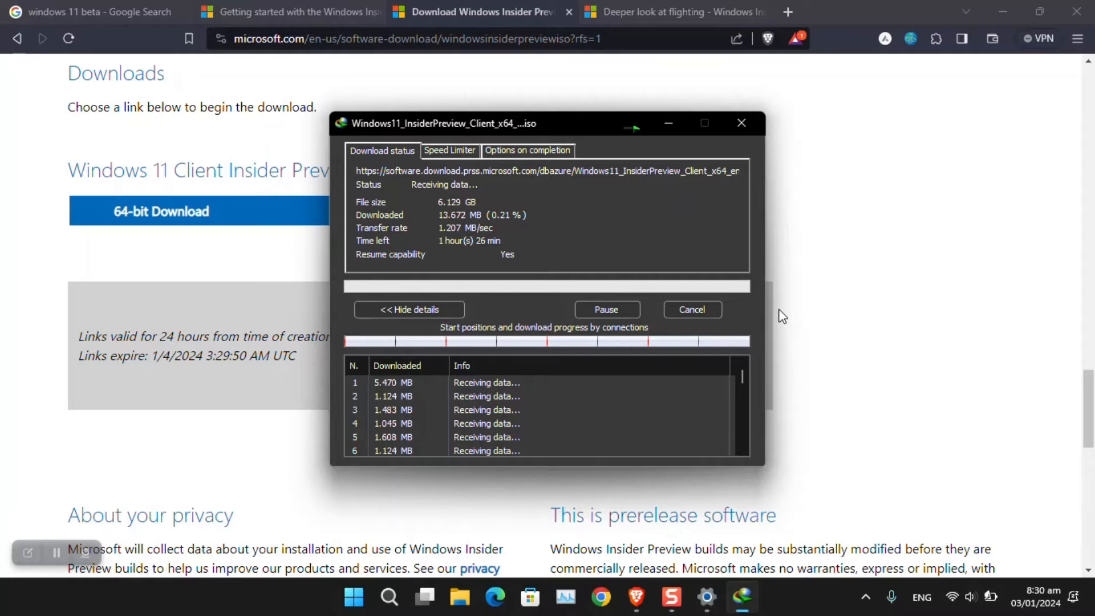
pyautogui.click(894, 262)
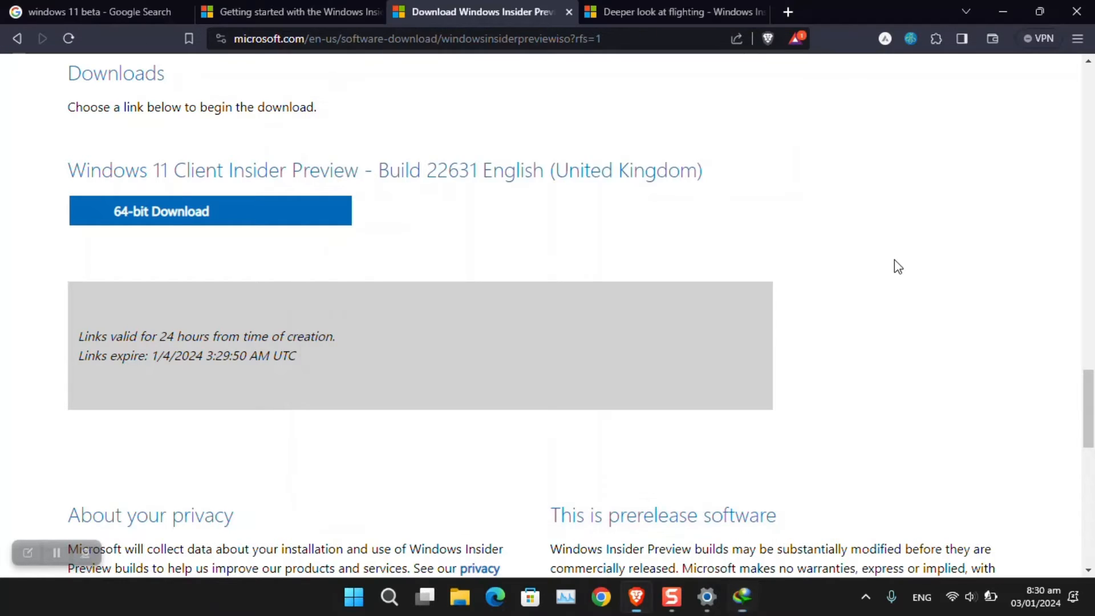
pyautogui.scroll(6, 481, 268)
pyautogui.scroll(-4, 484, 268)
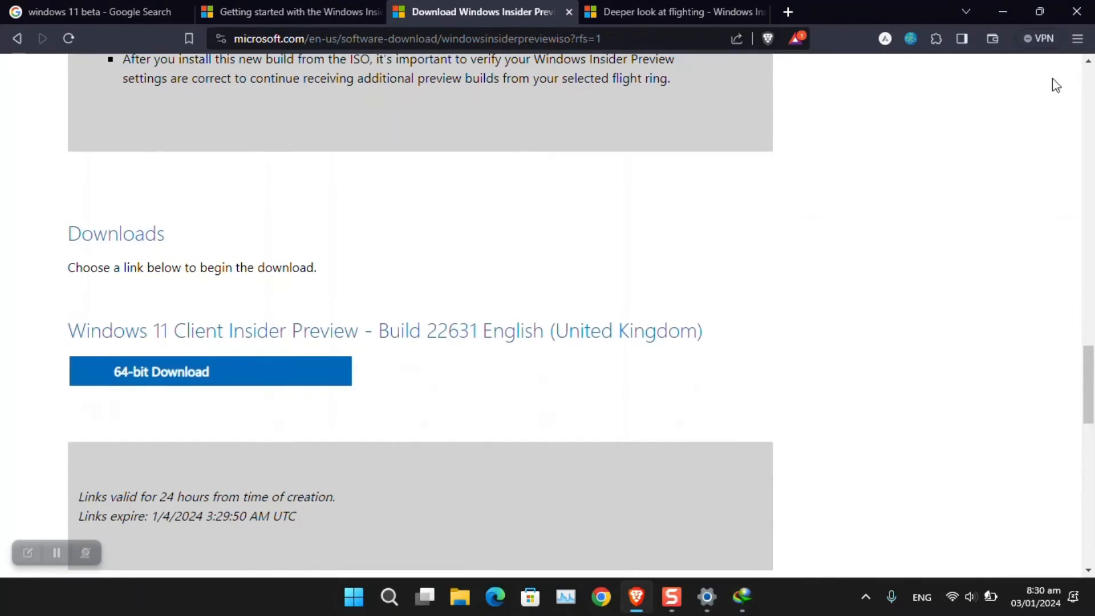
# Step: Exit Brave, cancel the IDM download, and relaunch Brave from the taskbar
pyautogui.click(1076, 40)
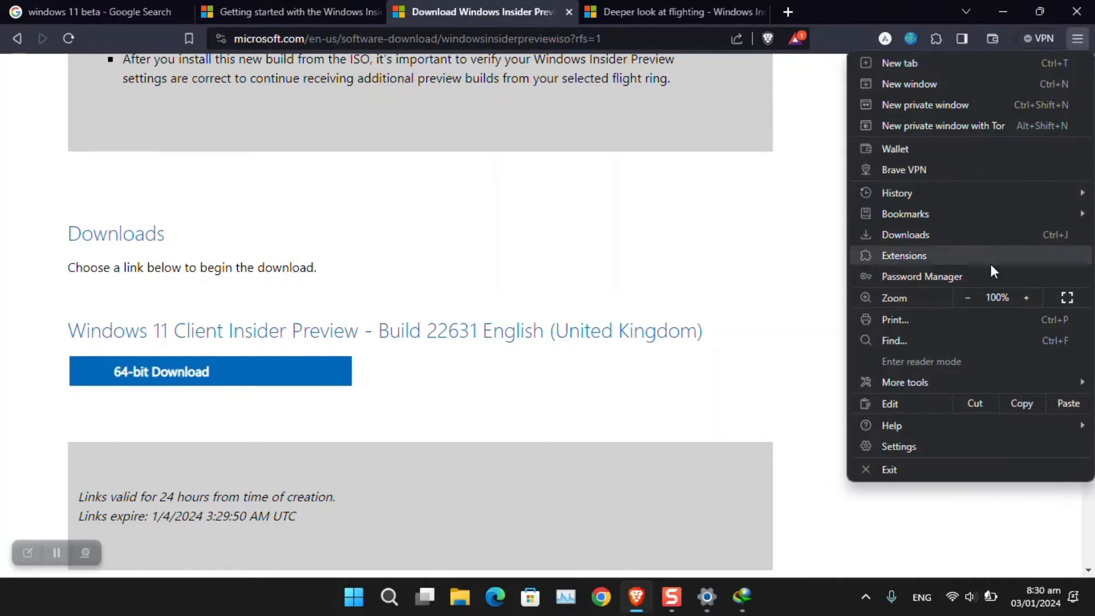
pyautogui.click(891, 470)
pyautogui.click(153, 91)
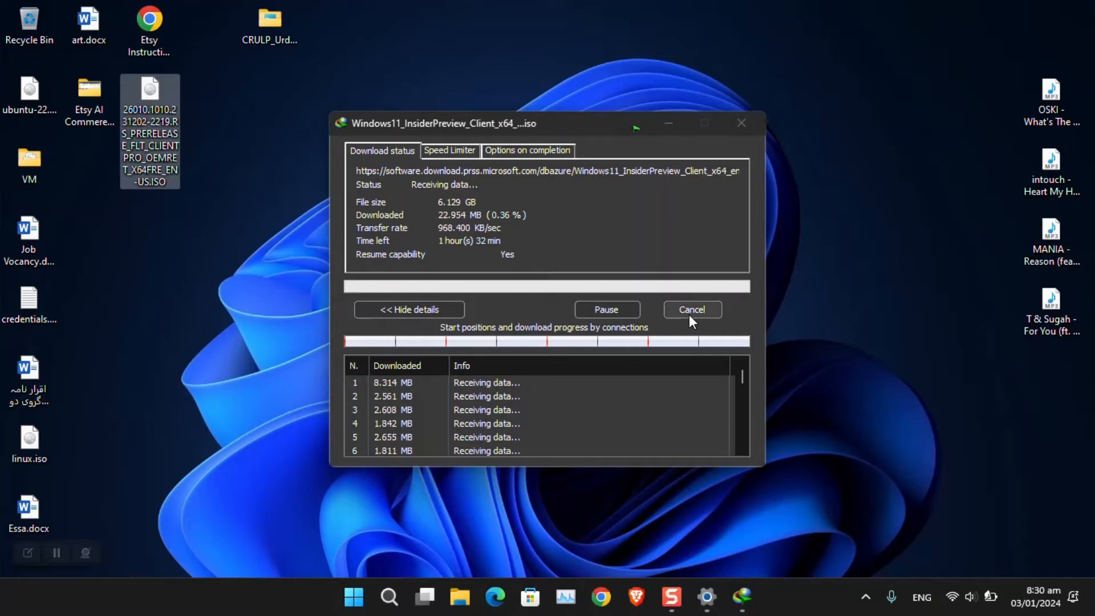
pyautogui.click(689, 316)
pyautogui.click(689, 314)
pyautogui.click(163, 85)
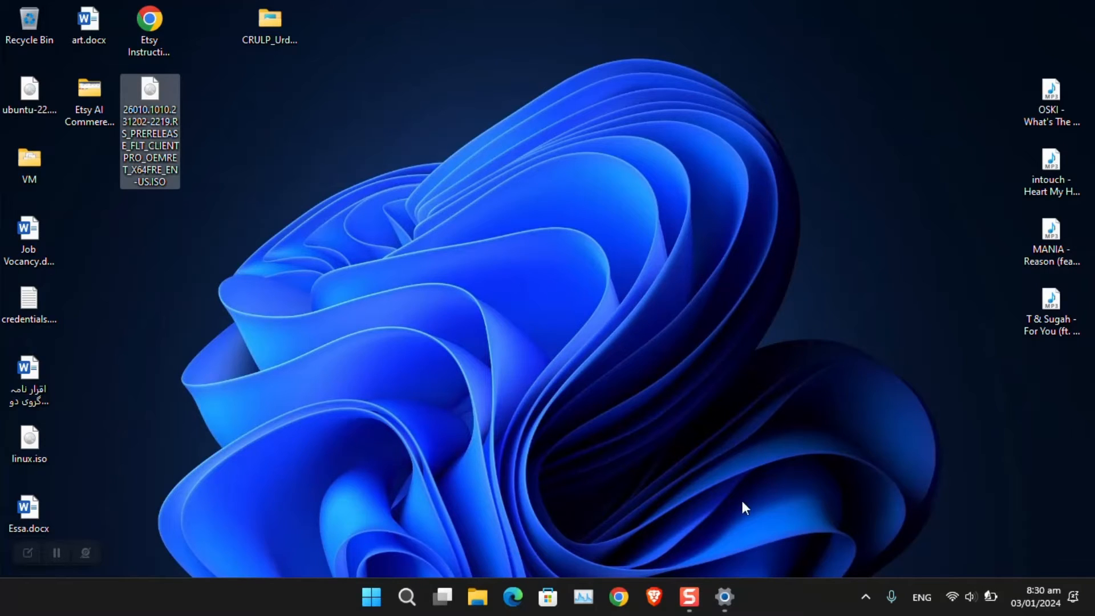
pyautogui.click(654, 596)
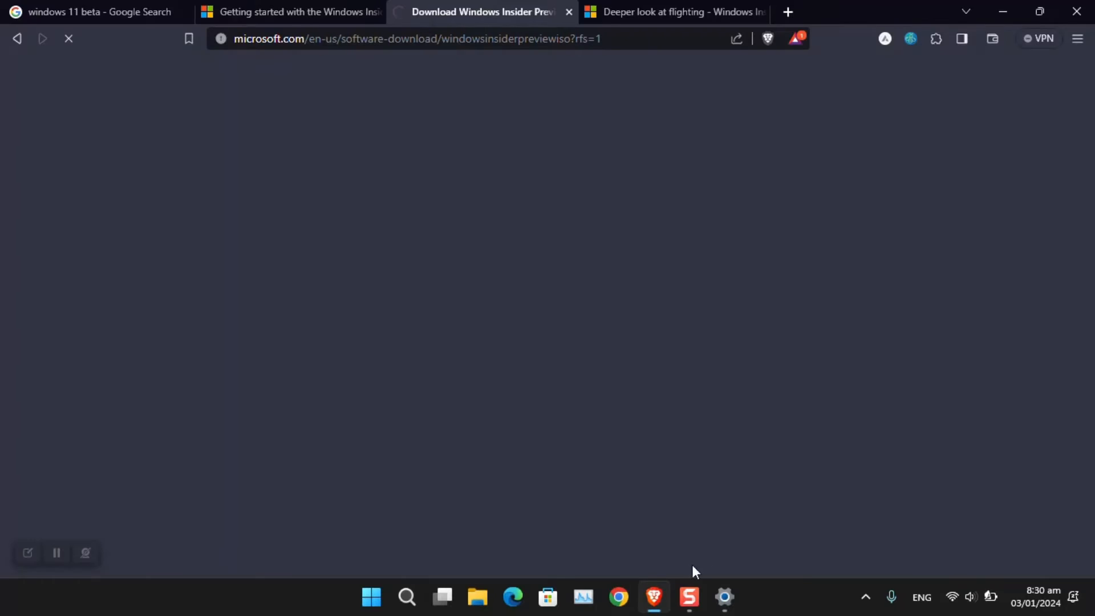
# Step: Search for VMware Workstation Player in a new tab and open its download page
pyautogui.click(788, 12)
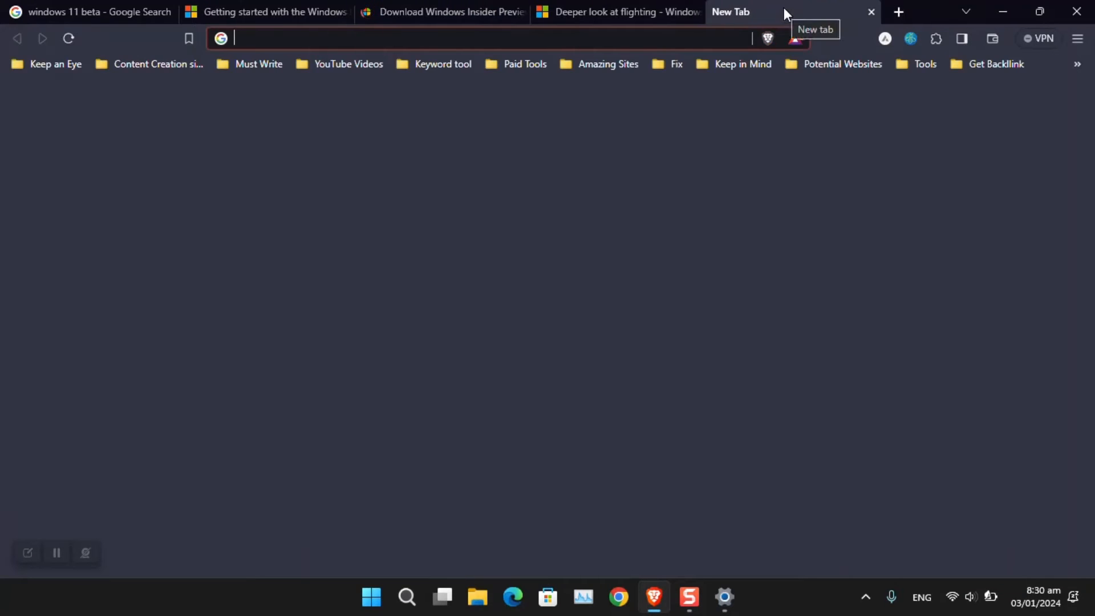
pyautogui.write('vmb')
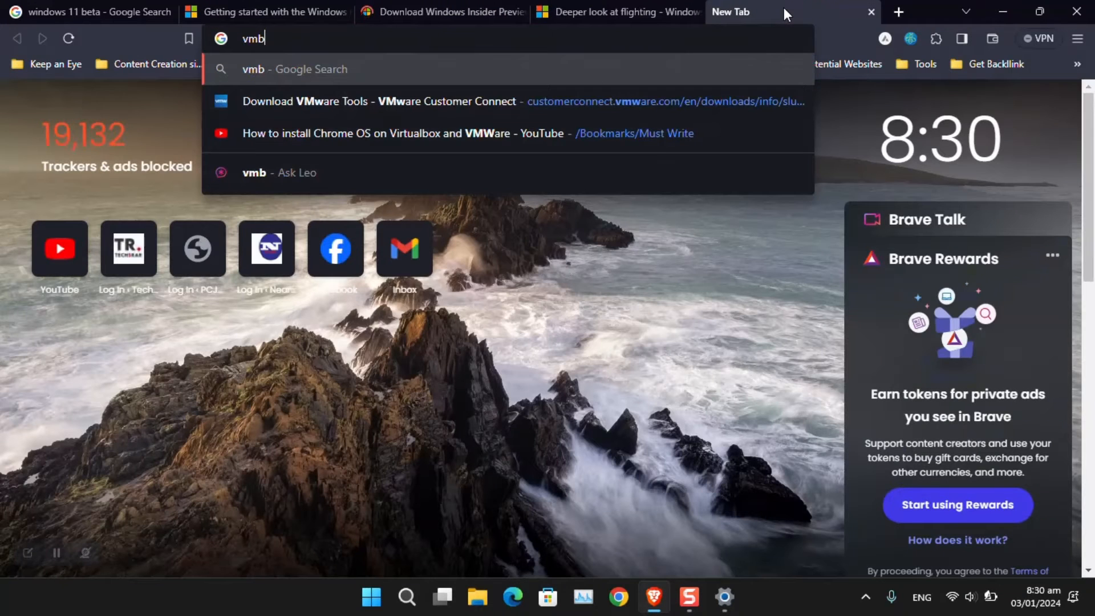
pyautogui.press('BackSpace')
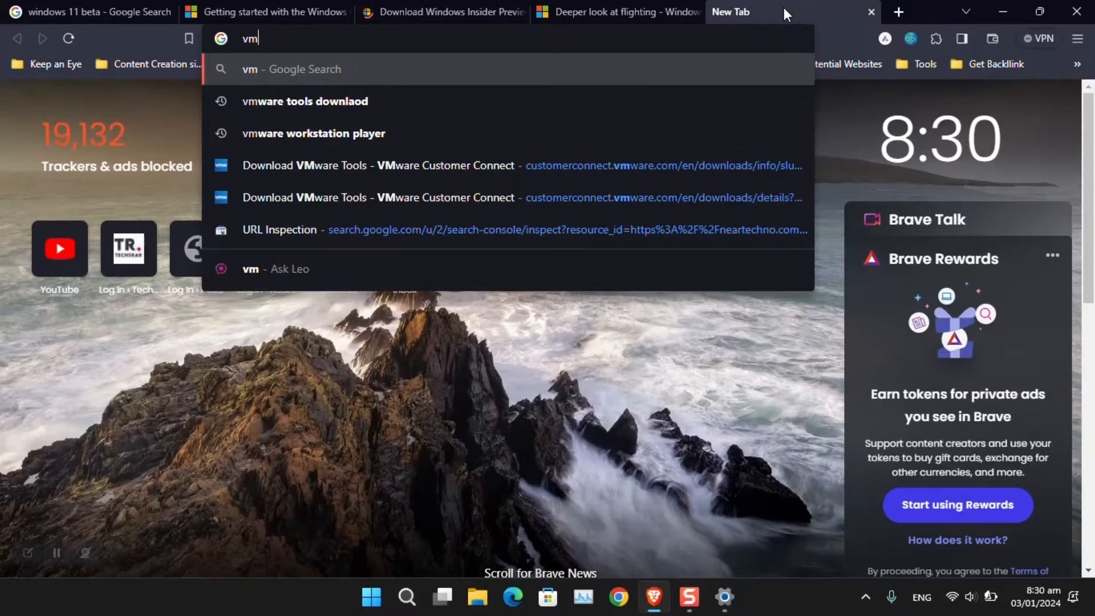
pyautogui.press('Down')
pyautogui.press('Down')
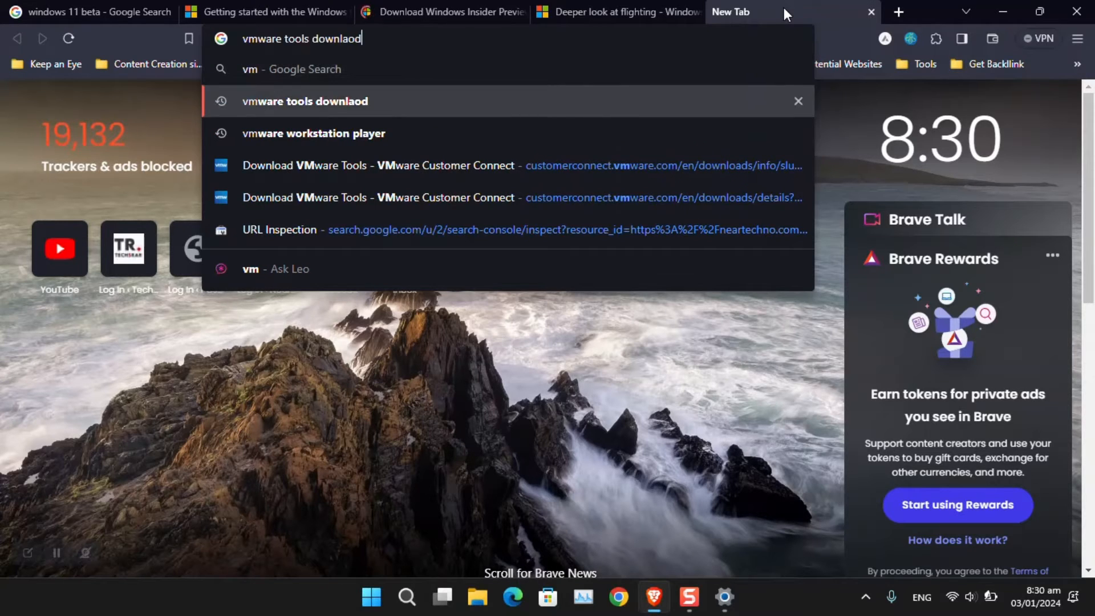
pyautogui.press('Return')
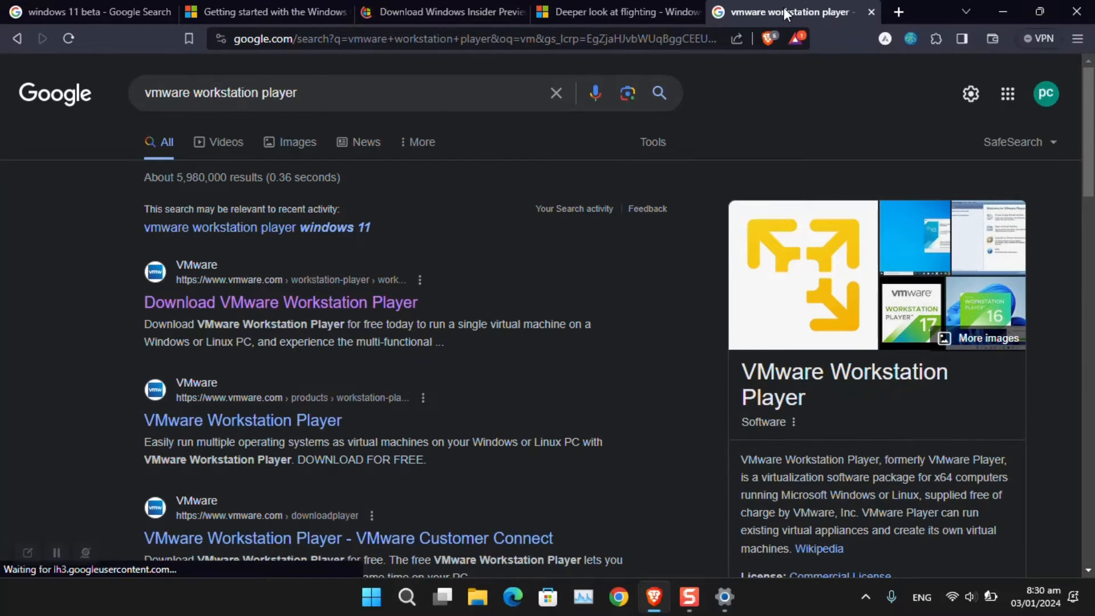
pyautogui.click(298, 308)
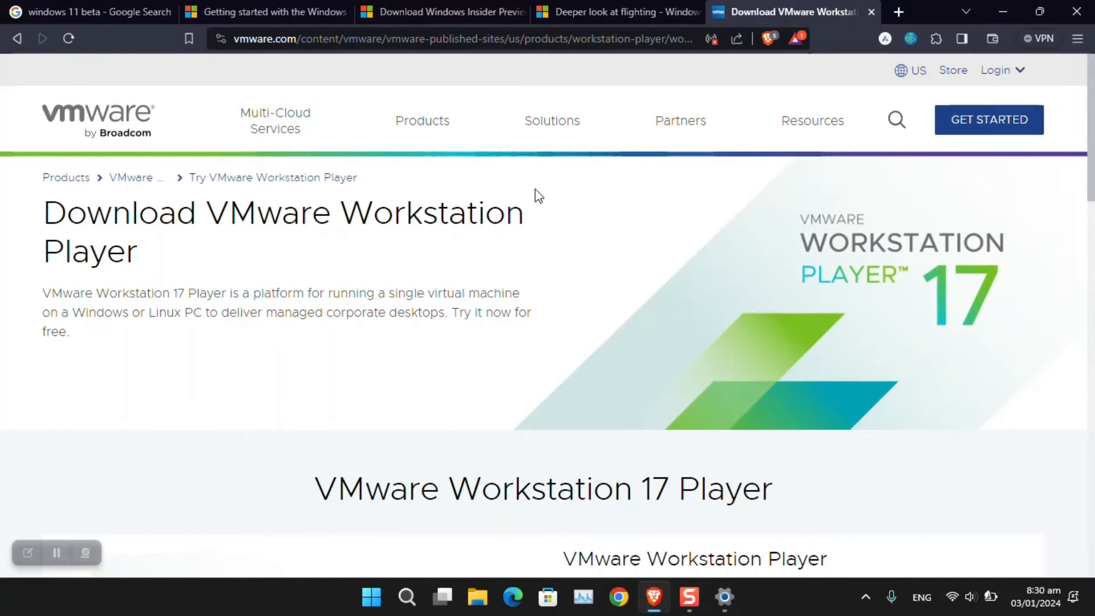
# Step: Try downloading Workstation 17 Player for Windows, skip the duplicate installer, and exit Brave
pyautogui.scroll(-2, 535, 193)
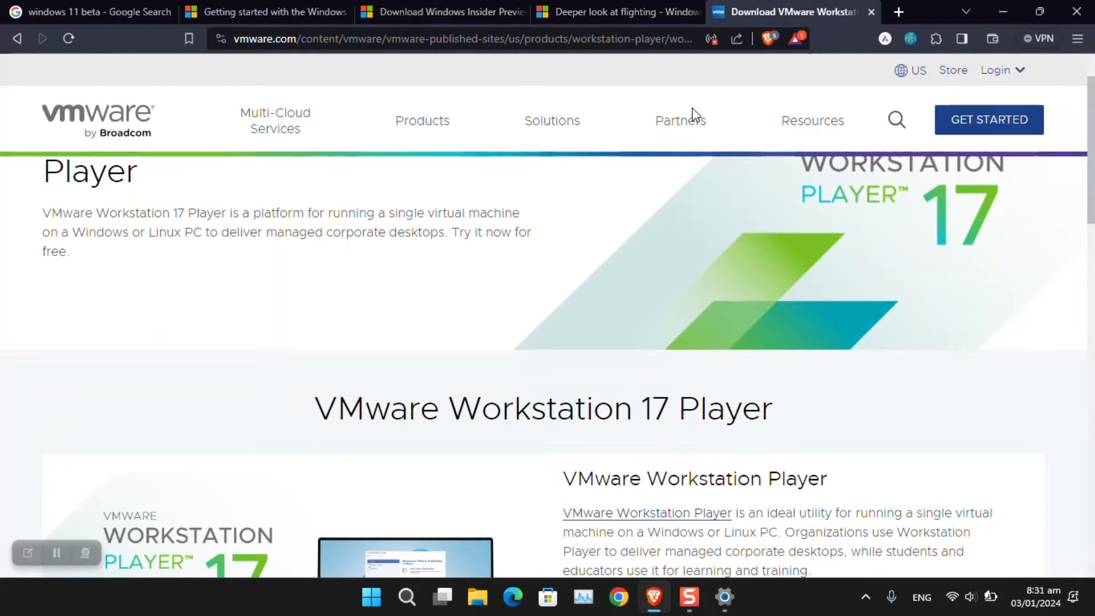
pyautogui.scroll(-6, 655, 237)
pyautogui.scroll(-2, 652, 234)
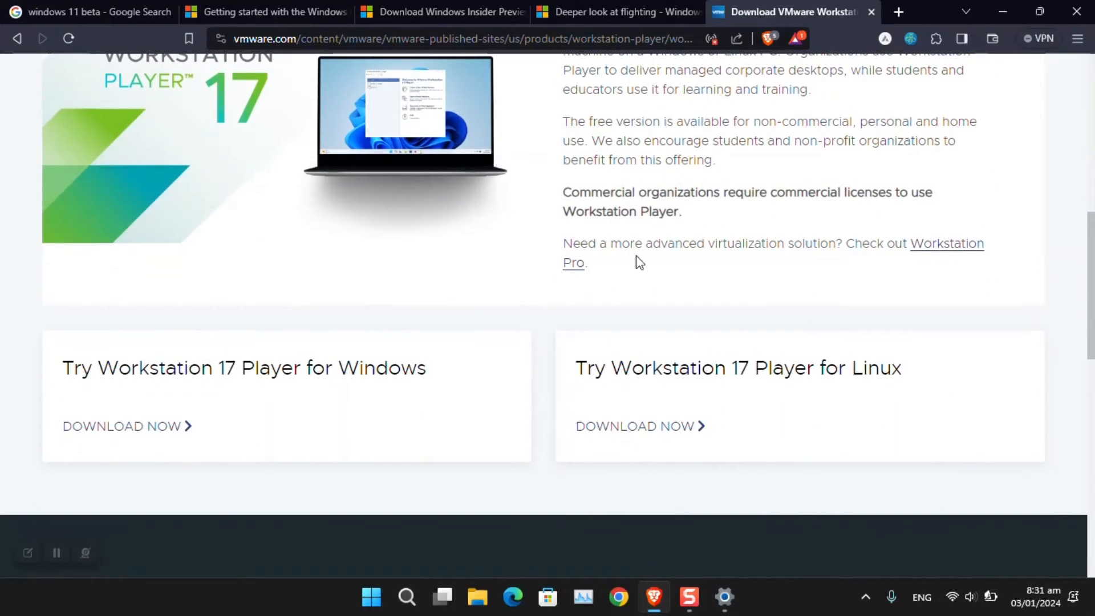
pyautogui.click(152, 428)
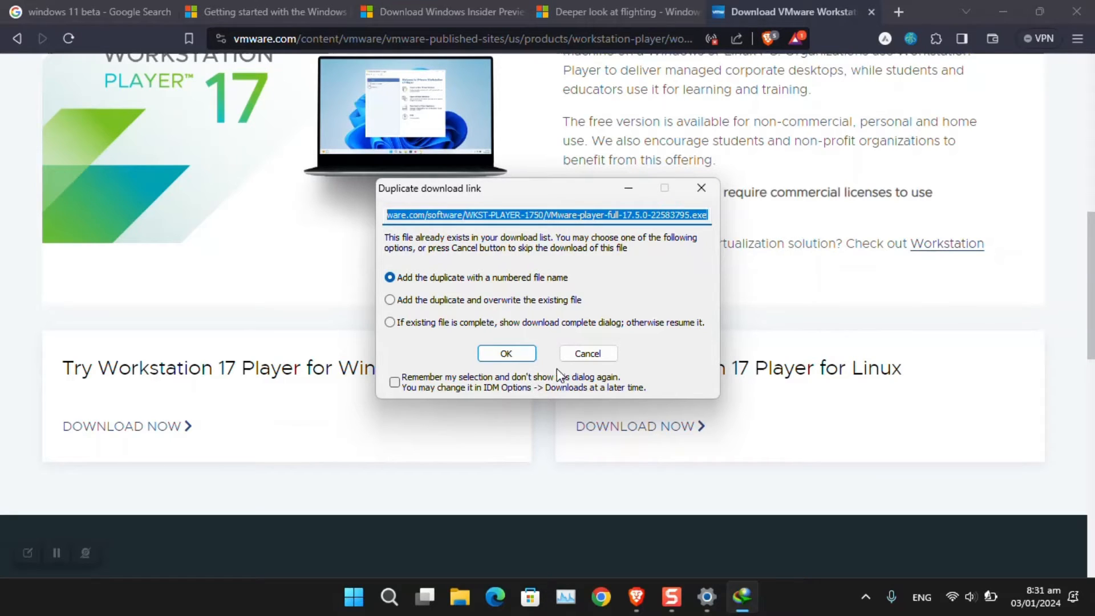
pyautogui.click(579, 357)
pyautogui.click(1077, 38)
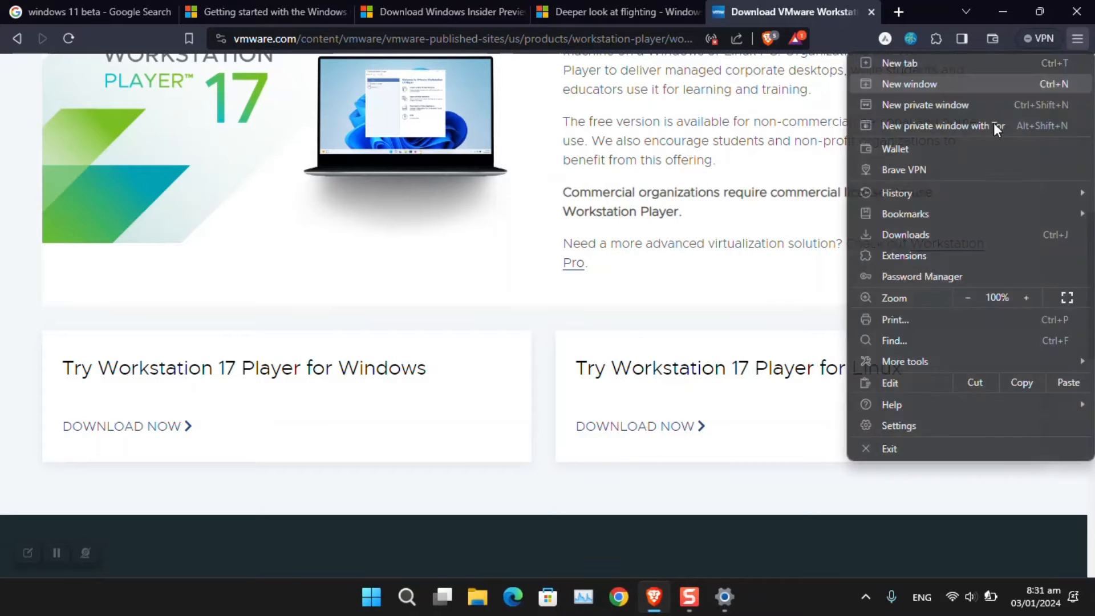
pyautogui.click(887, 448)
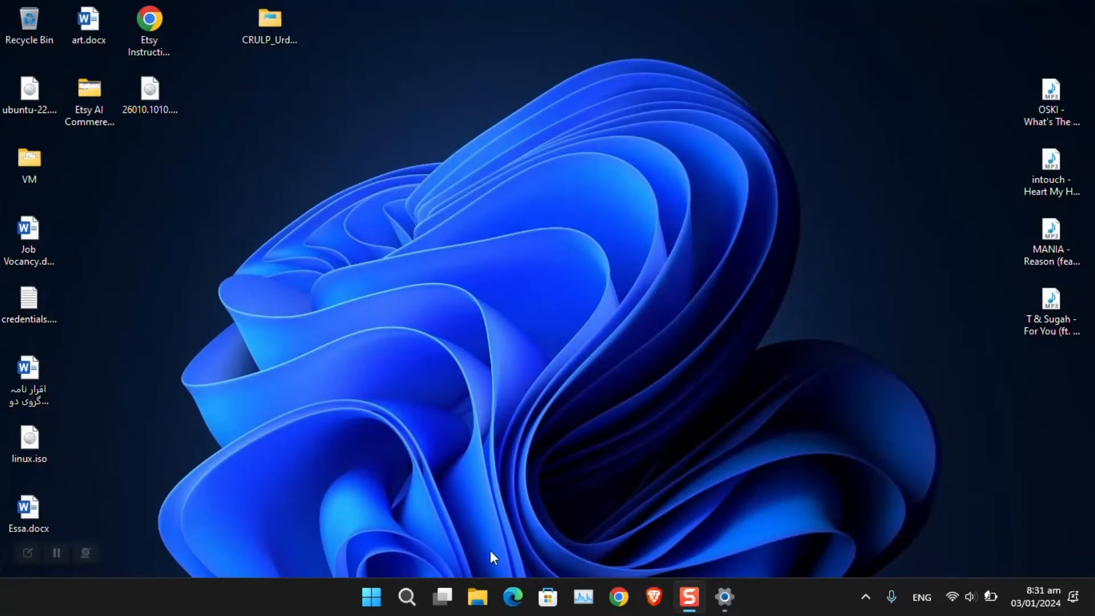
# Step: Launch VMware Workstation 17 Player from Start search, maximize it, and start Create a New Virtual Machine
pyautogui.click(380, 599)
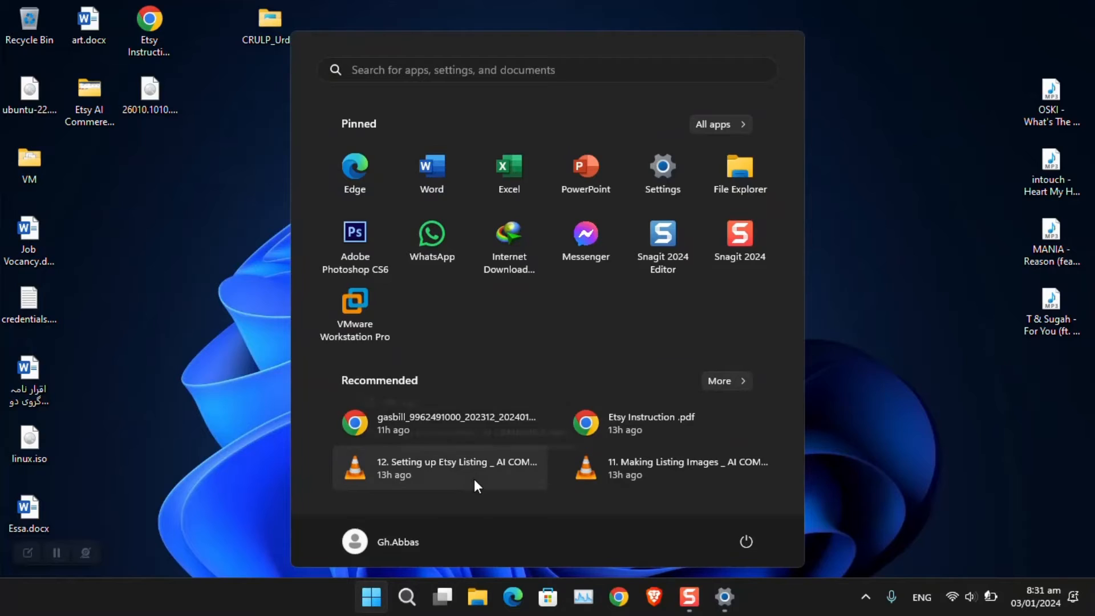
pyautogui.write('vmware')
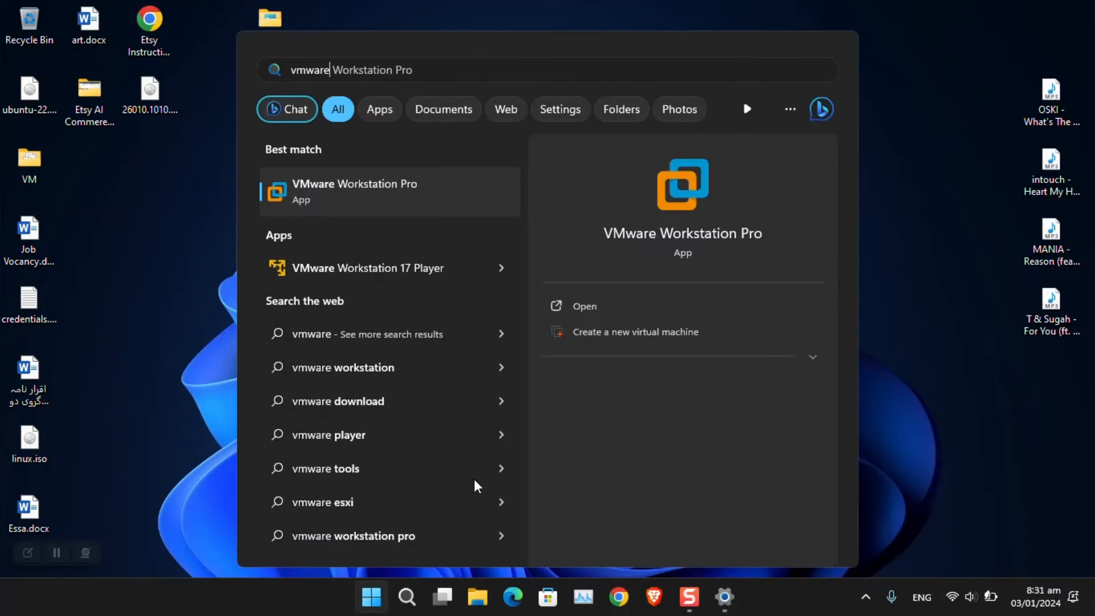
pyautogui.press('Down')
pyautogui.press('Return')
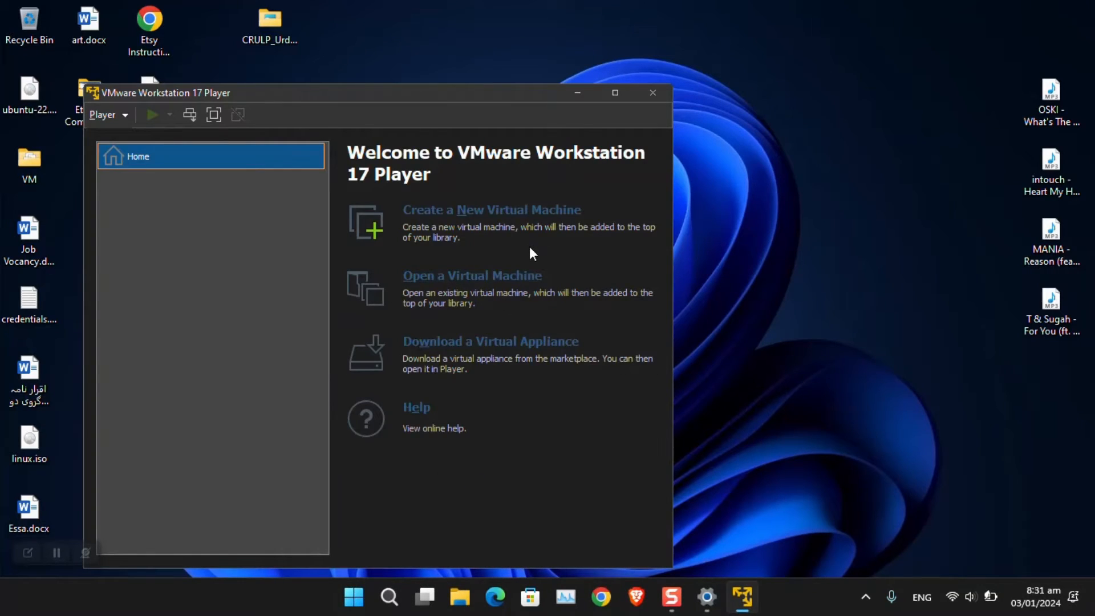
pyautogui.click(615, 93)
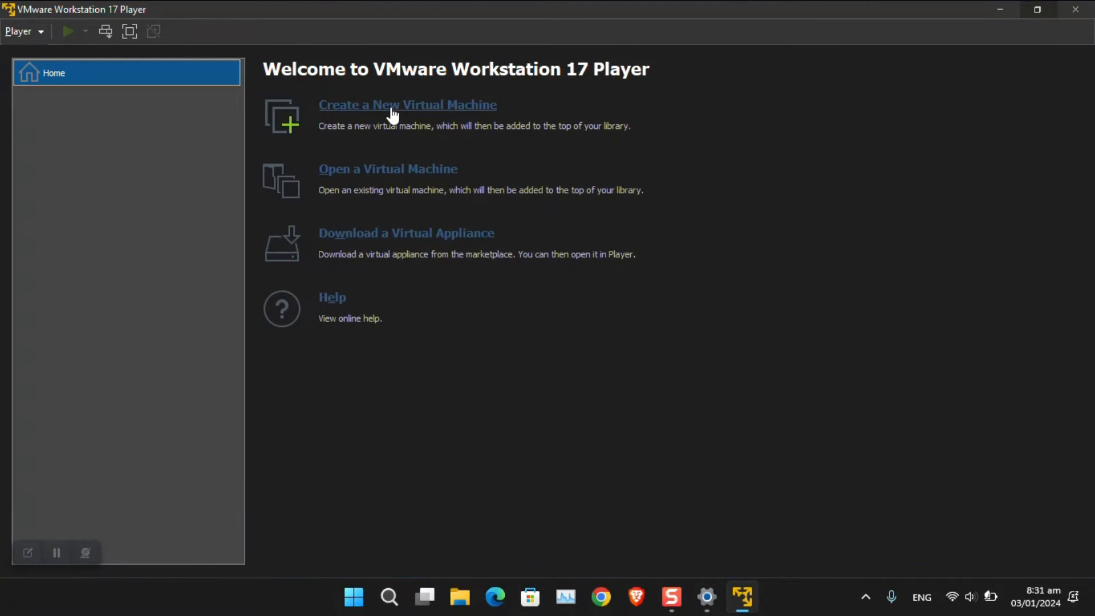
pyautogui.click(392, 114)
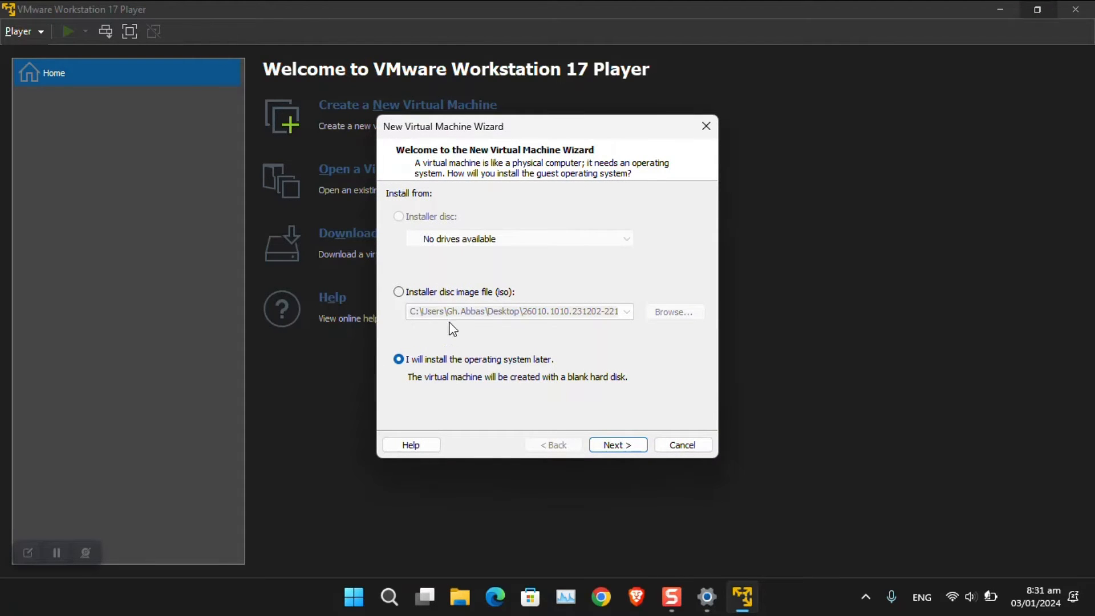
# Step: Use the desktop Build 26010 ISO as installer disc image and keep Windows 11 x64 as guest version
pyautogui.click(447, 296)
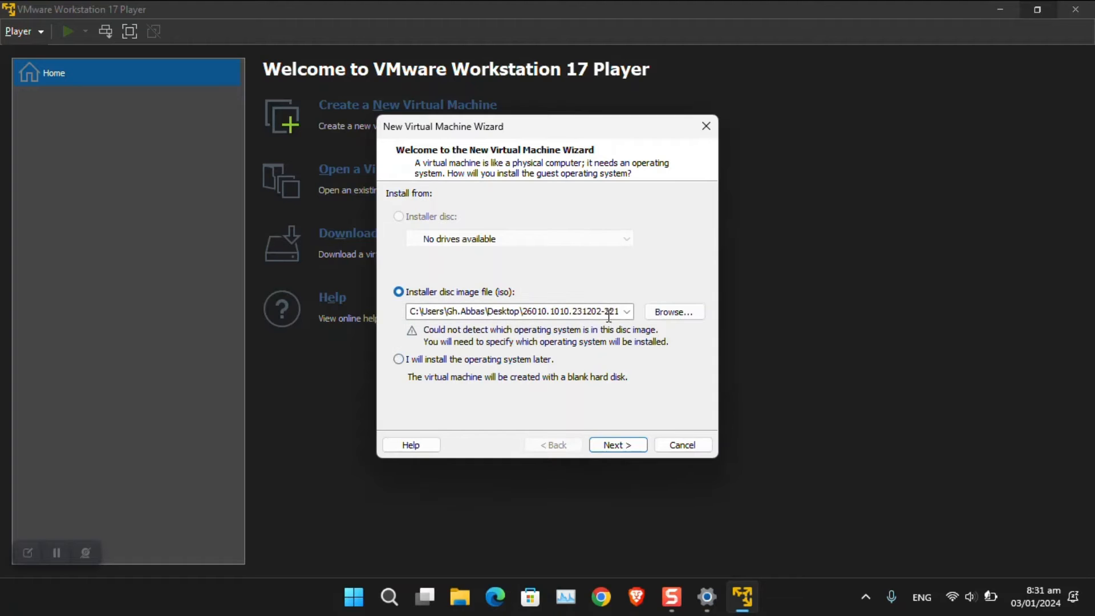
pyautogui.click(663, 317)
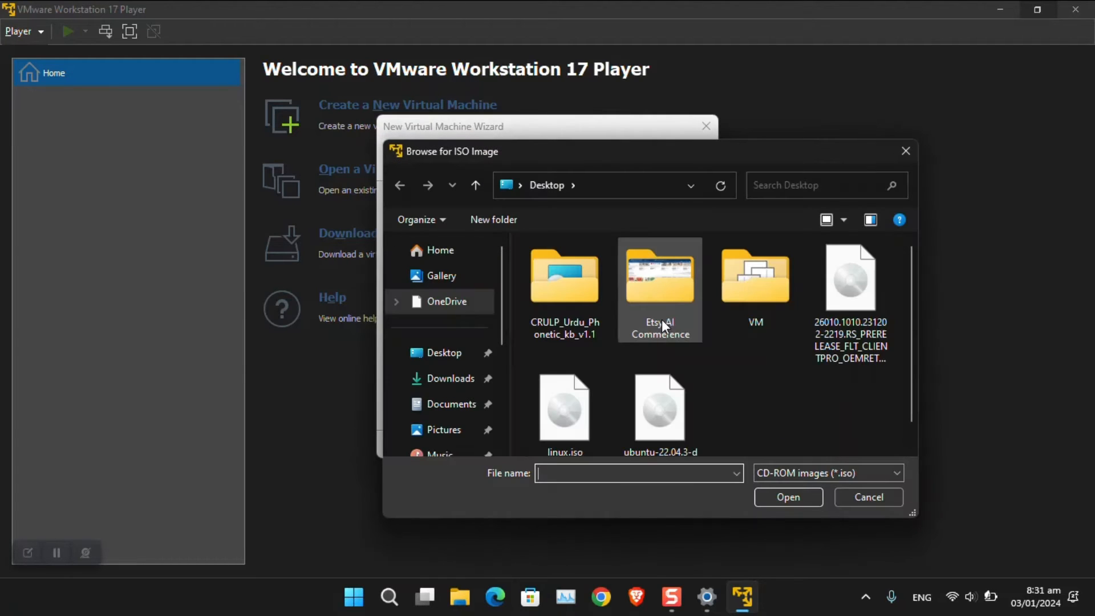
pyautogui.doubleClick(836, 311)
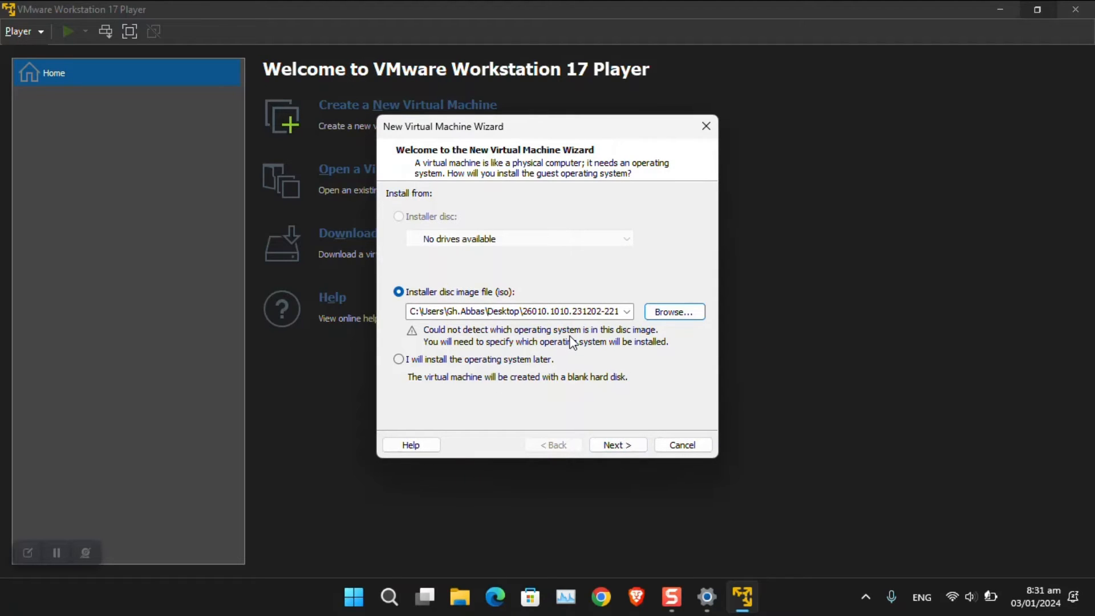
pyautogui.click(621, 444)
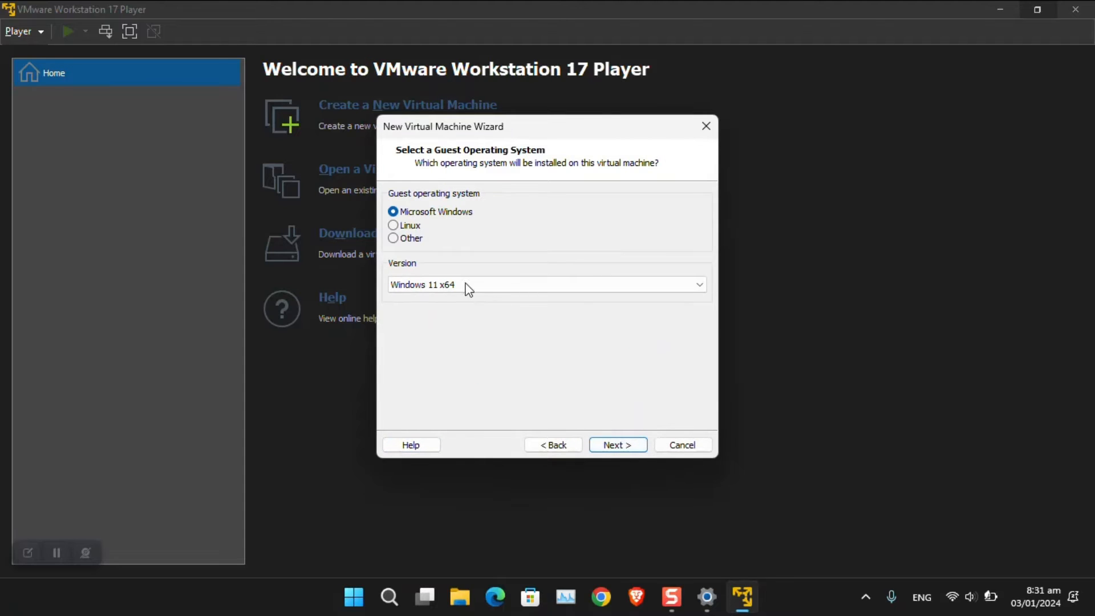
pyautogui.click(468, 289)
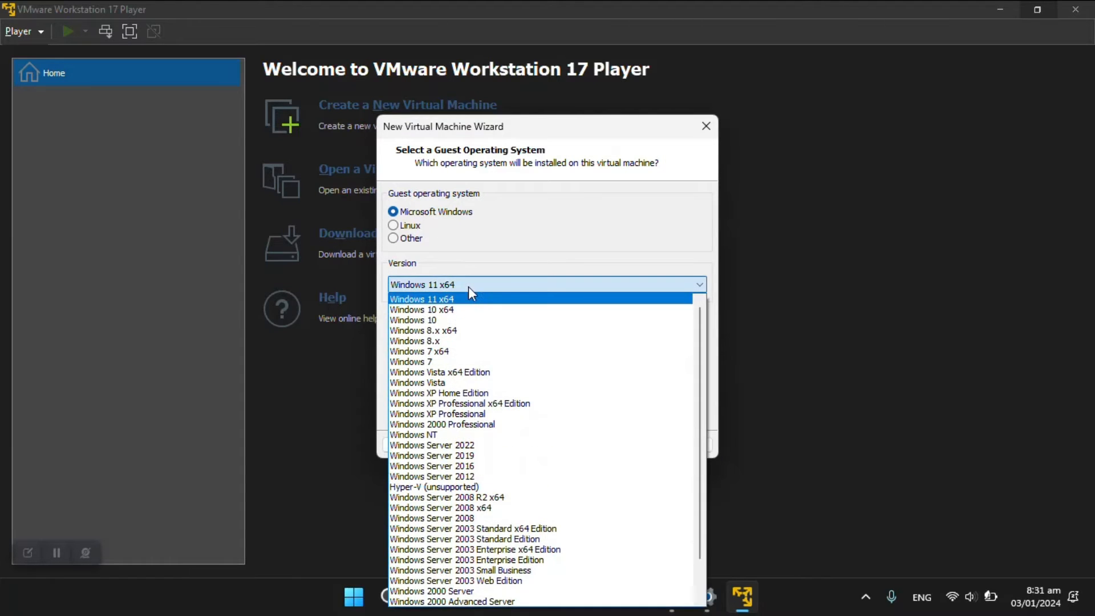
pyautogui.click(478, 299)
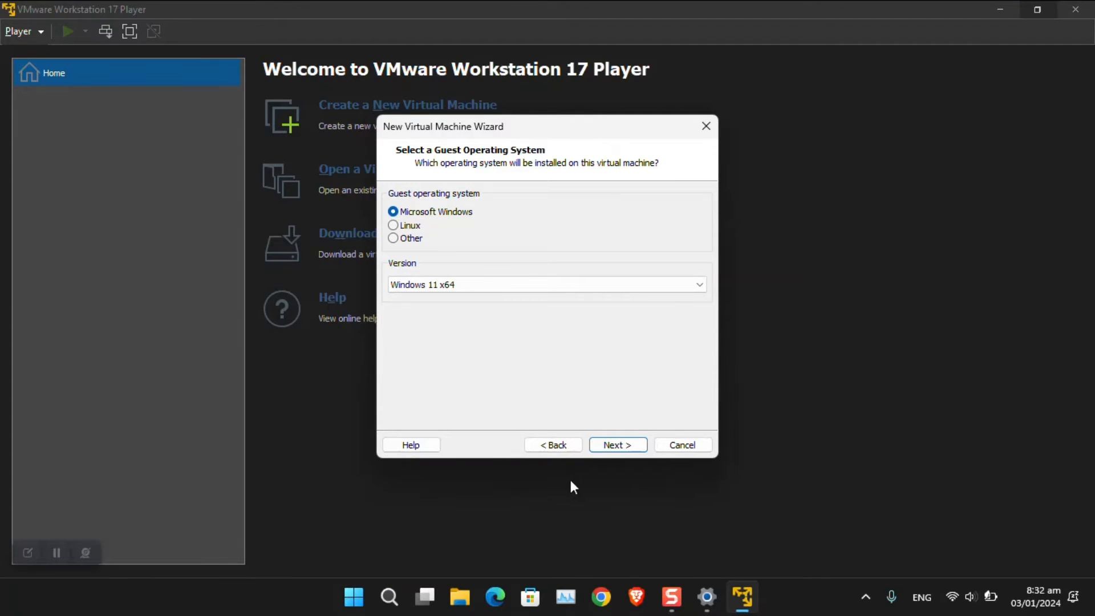
pyautogui.click(618, 445)
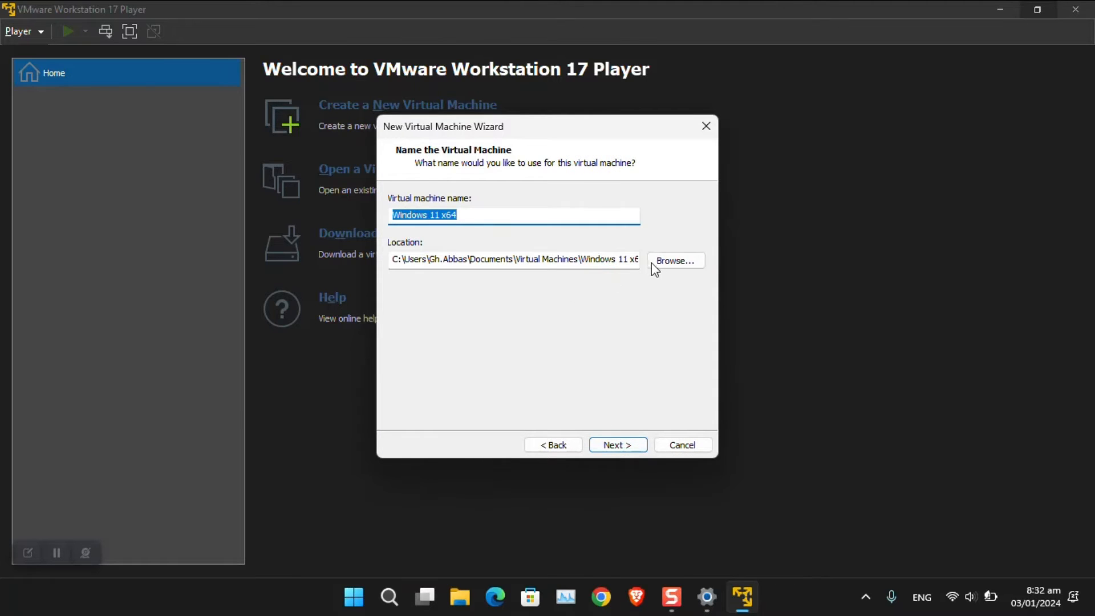
# Step: Keep the name Windows 11 x64 and browse to the vm folder on New Volume (D:)
pyautogui.click(536, 216)
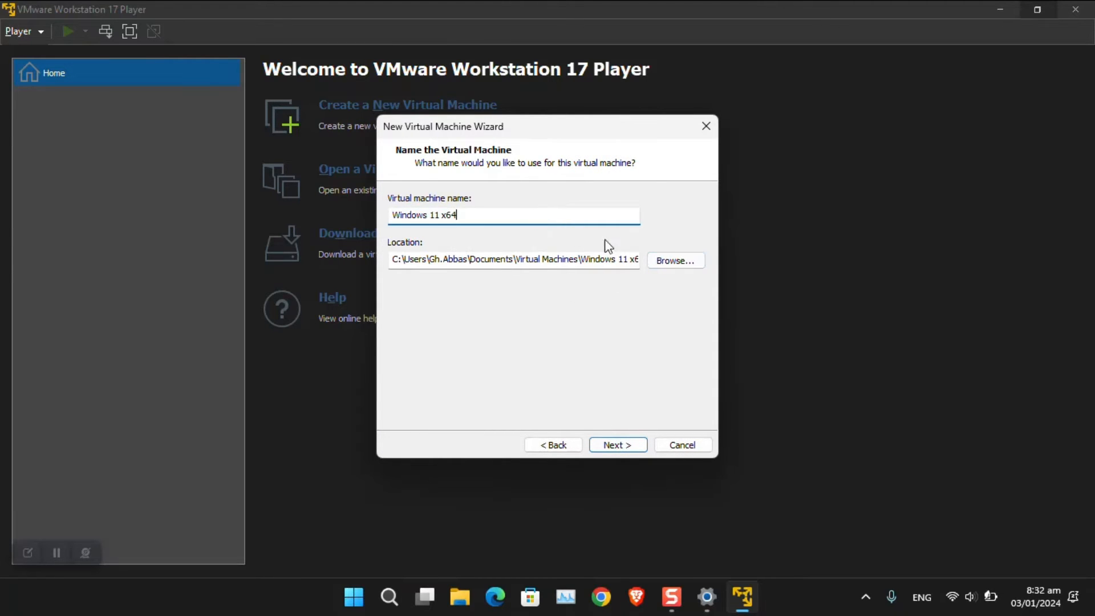
pyautogui.click(663, 263)
pyautogui.scroll(-3, 539, 280)
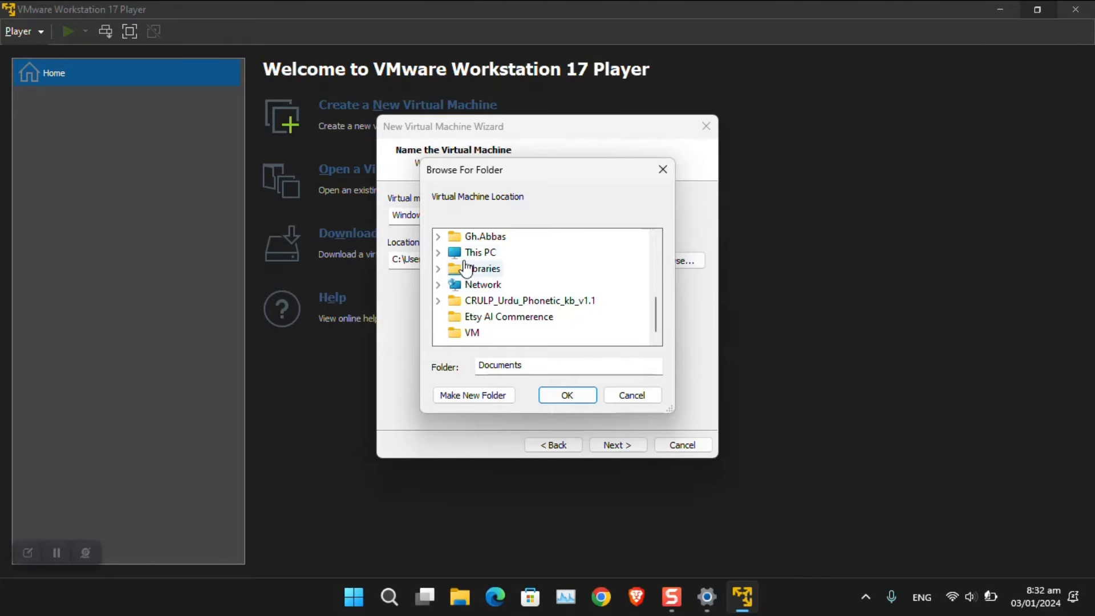
pyautogui.click(438, 252)
pyautogui.click(509, 285)
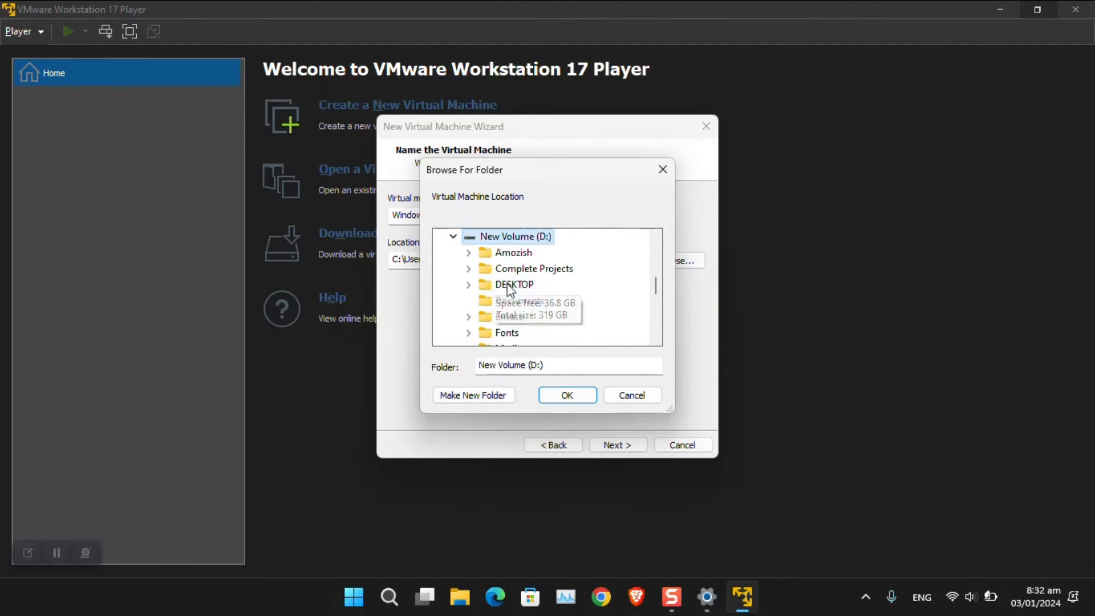
pyautogui.scroll(-1, 519, 319)
pyautogui.scroll(-2, 519, 325)
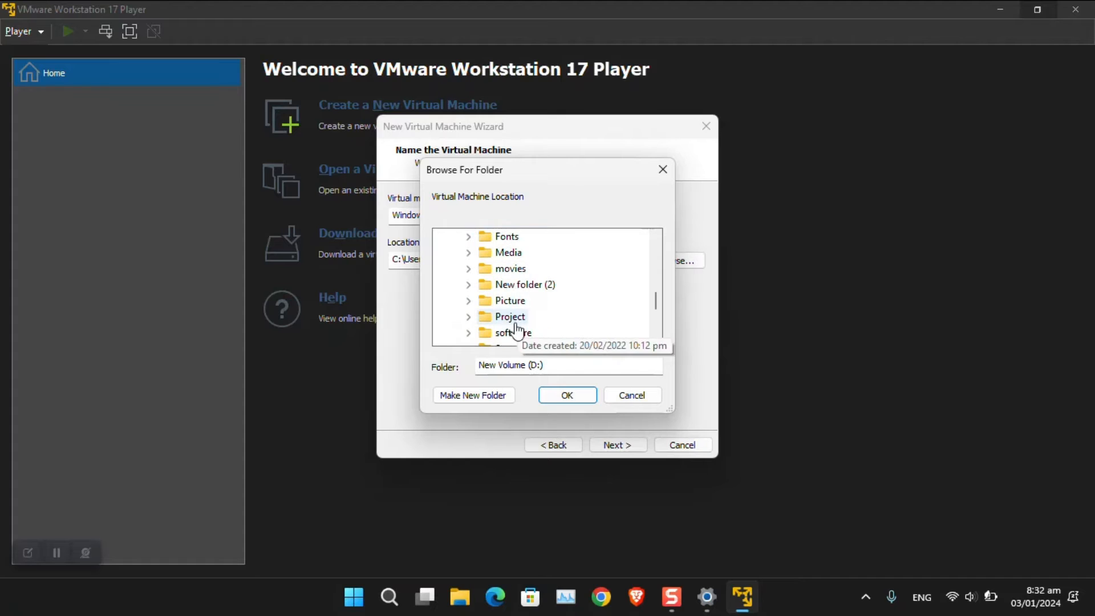
pyautogui.click(505, 317)
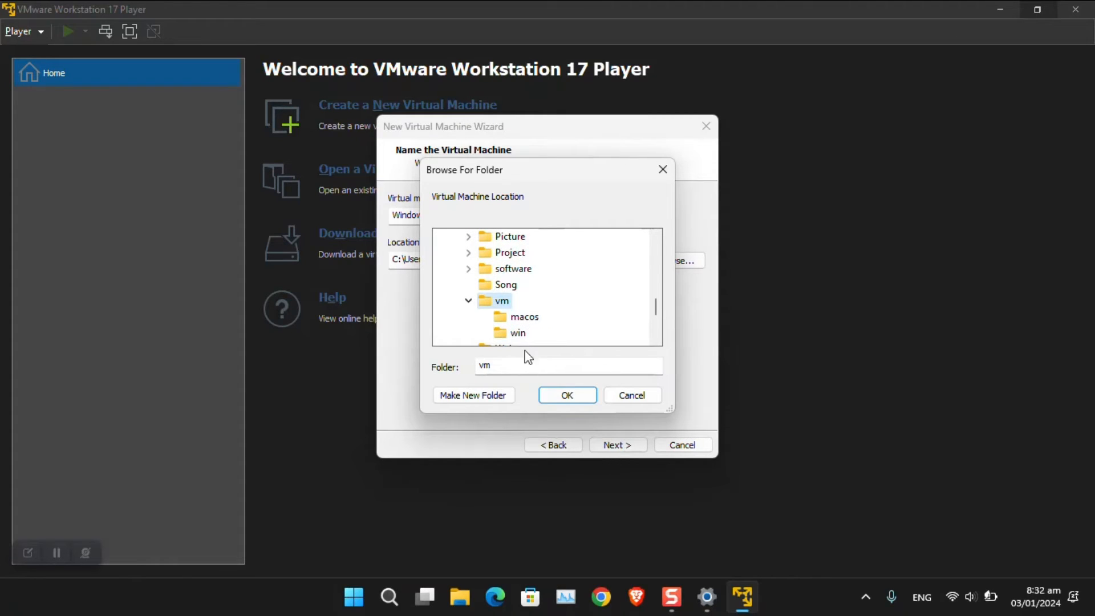
# Step: Create an 11beta folder in D:\vm and confirm it as the machine's location
pyautogui.click(484, 395)
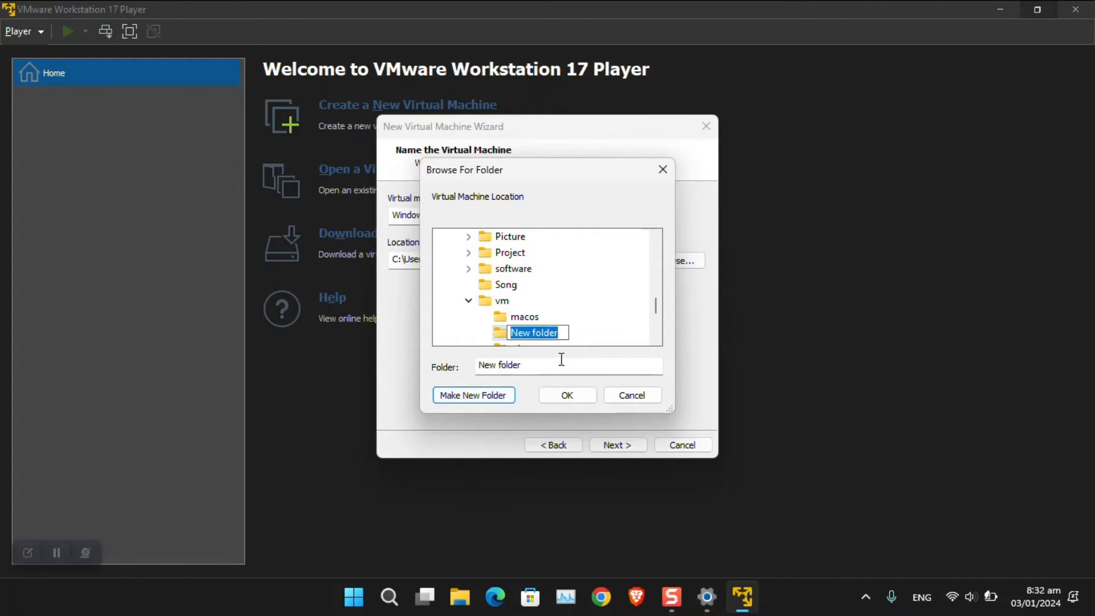
pyautogui.write('11')
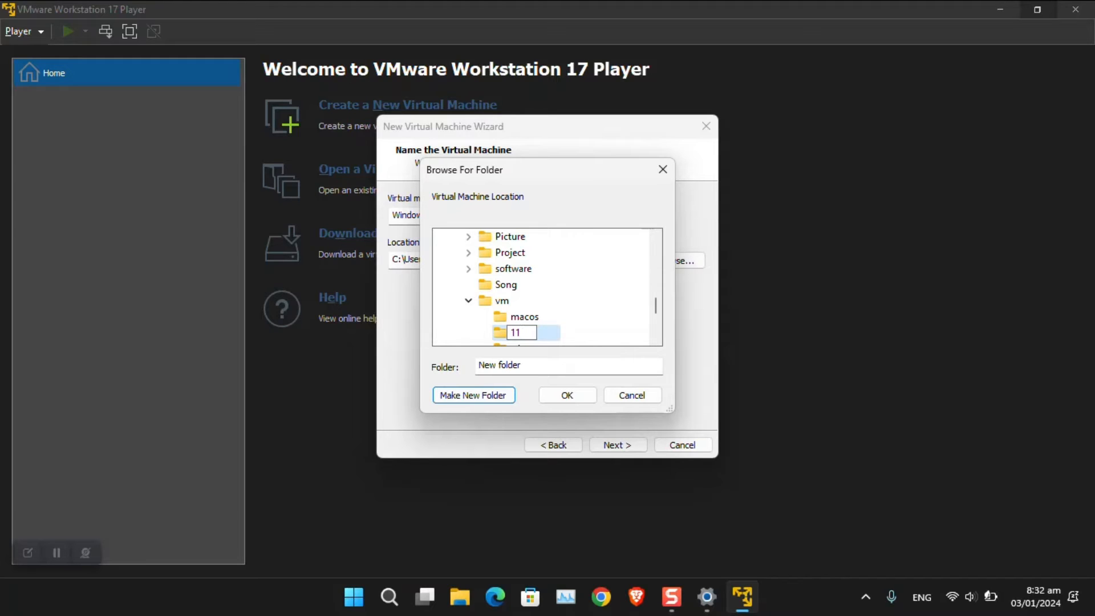
pyautogui.write('beta')
pyautogui.press('Return')
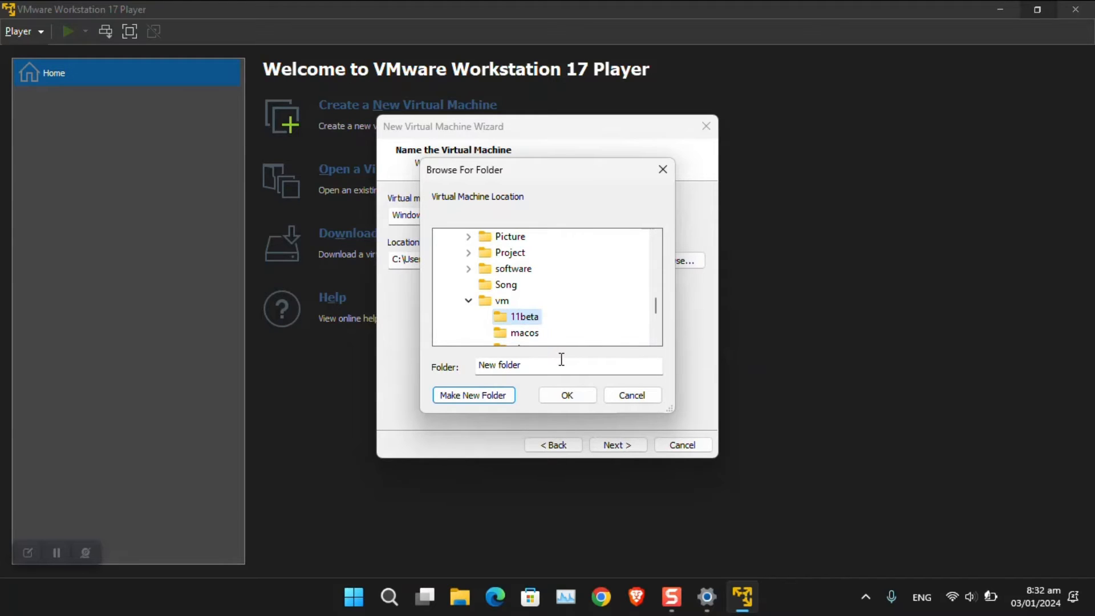
pyautogui.click(569, 399)
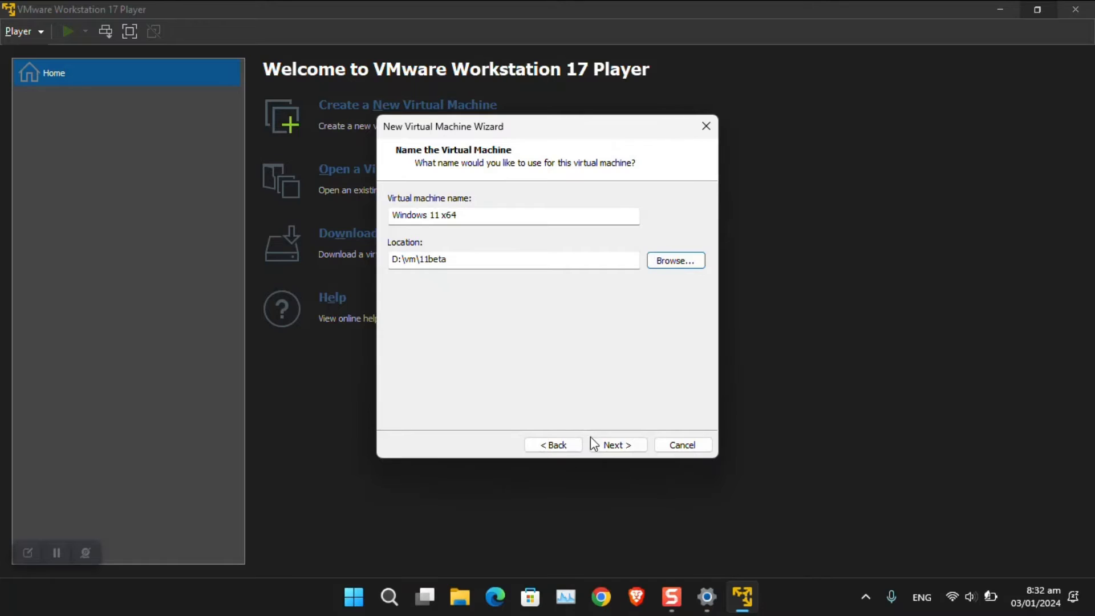
pyautogui.click(607, 445)
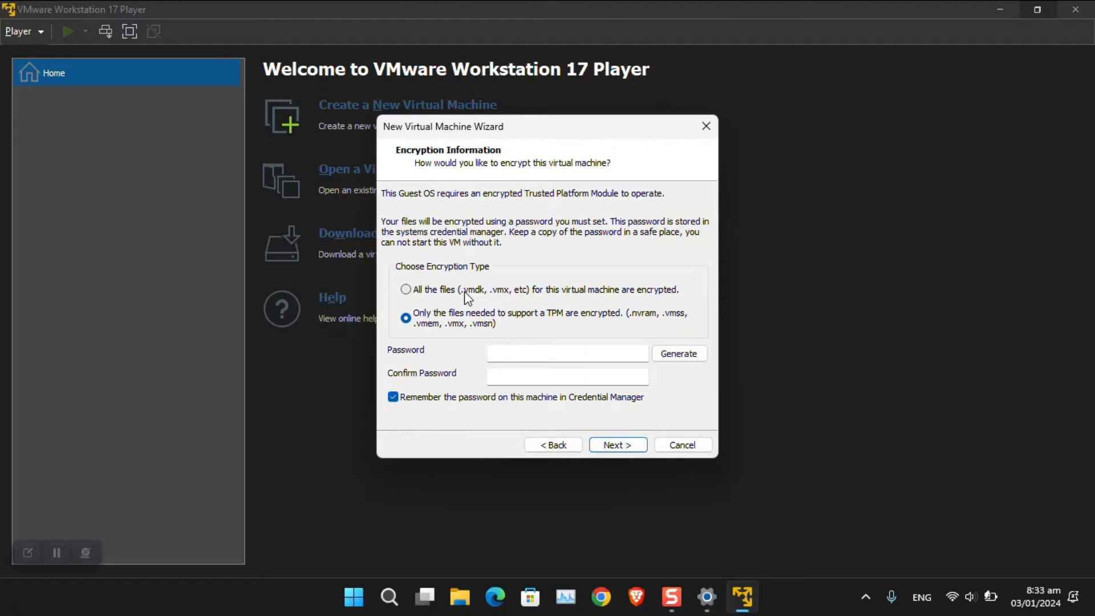
# Step: Encrypt all of the virtual machine's files, entering and confirming an encryption password
pyautogui.click(465, 291)
pyautogui.click(529, 354)
pyautogui.write('*******')
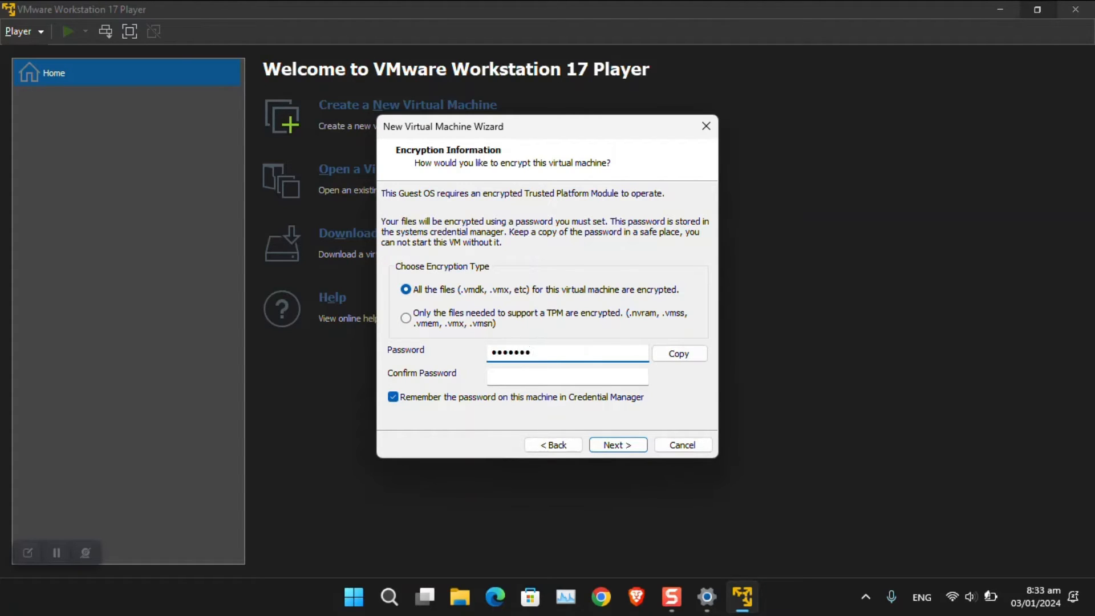
pyautogui.write('***')
pyautogui.press('Tab')
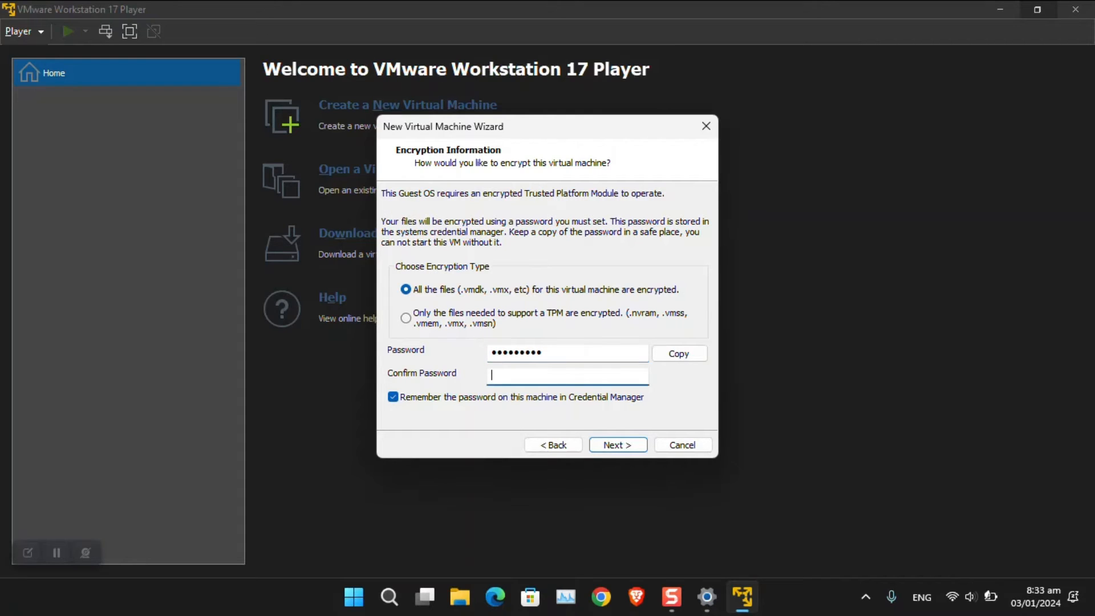
pyautogui.write('**********')
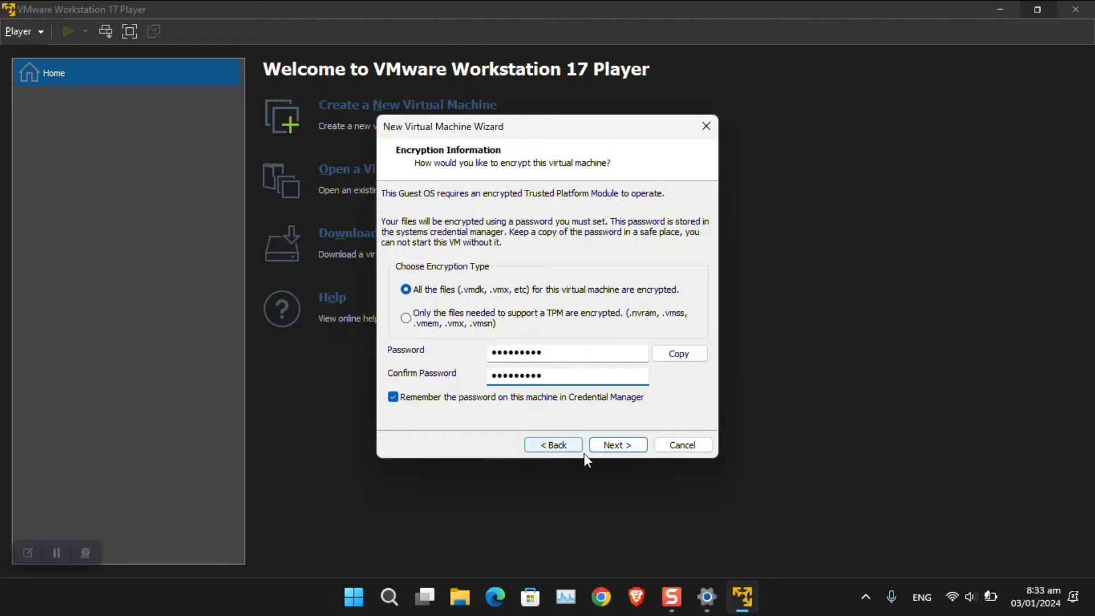
pyautogui.click(600, 448)
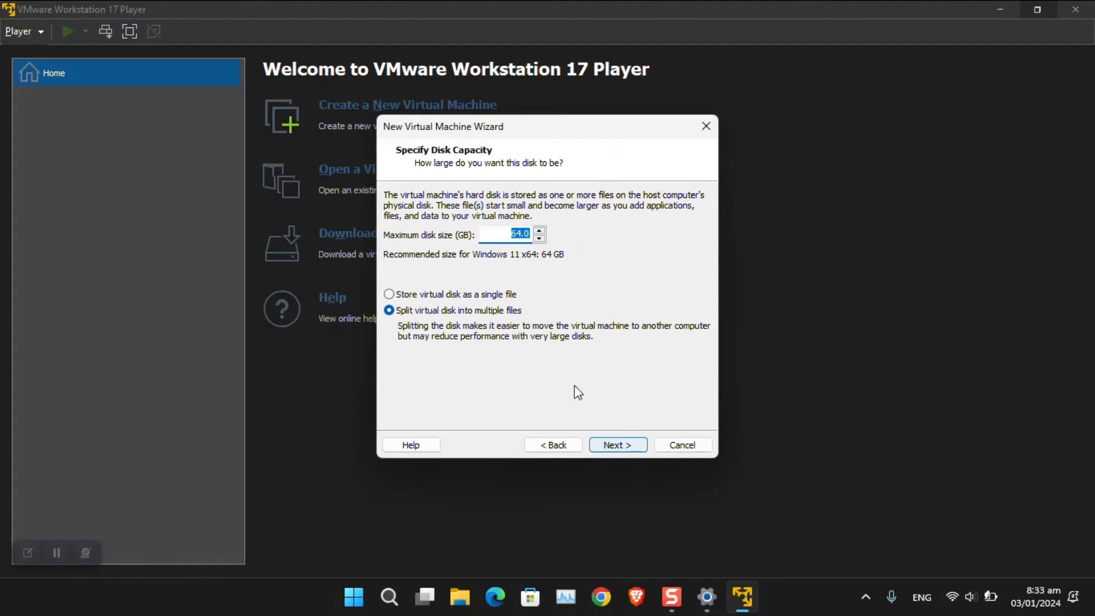
# Step: Keep the virtual disk as a single file and set its maximum size to 300 GB
pyautogui.click(494, 295)
pyautogui.hotkey('shift', 'Tab')
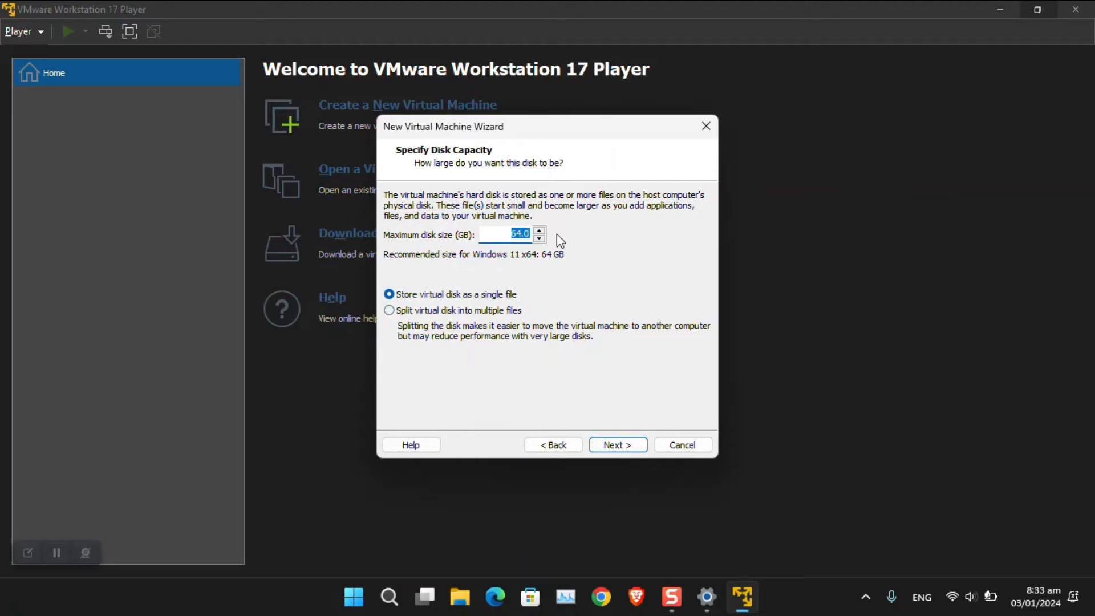
pyautogui.write('200')
pyautogui.click(519, 234)
pyautogui.press('BackSpace')
pyautogui.write('3')
# Step: Review the Windows 11 x64 machine's hardware, then finish creating it with 4 GB memory and 300 GB disk
pyautogui.click(623, 450)
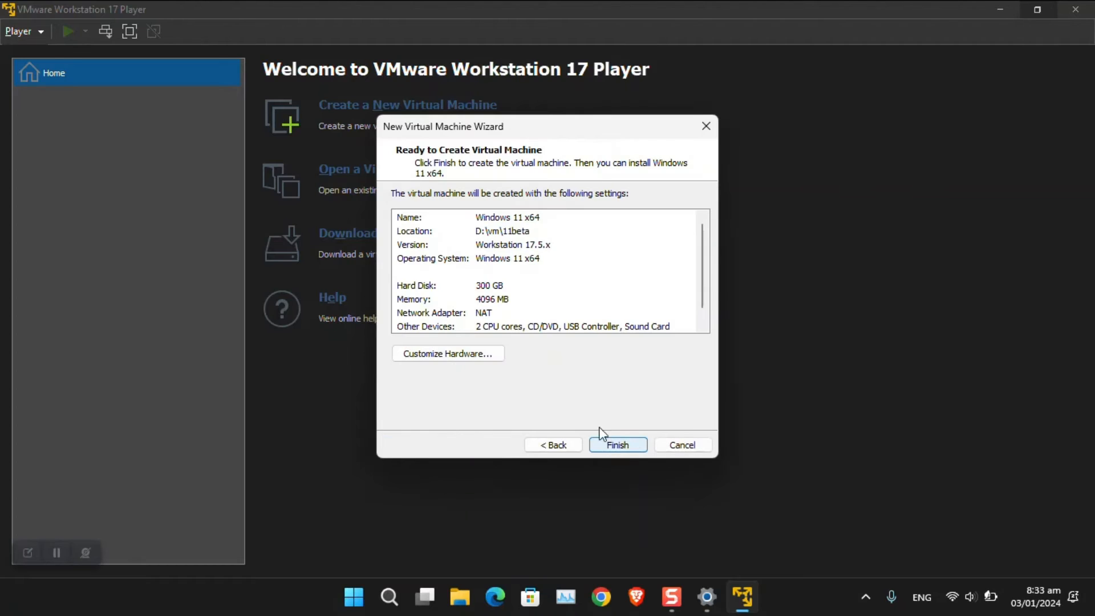
pyautogui.click(483, 359)
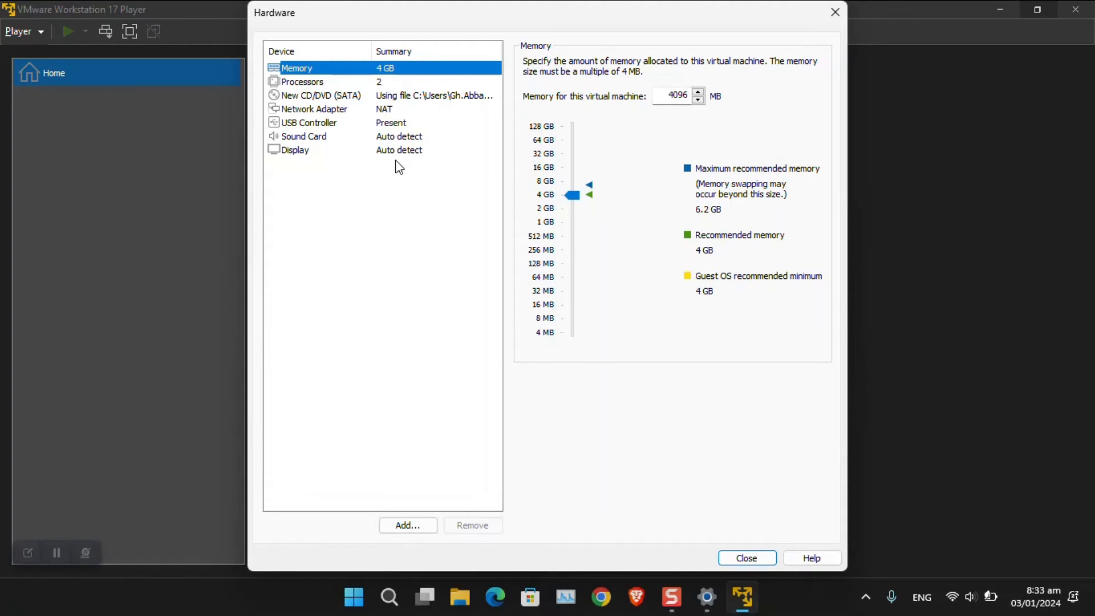
pyautogui.click(406, 242)
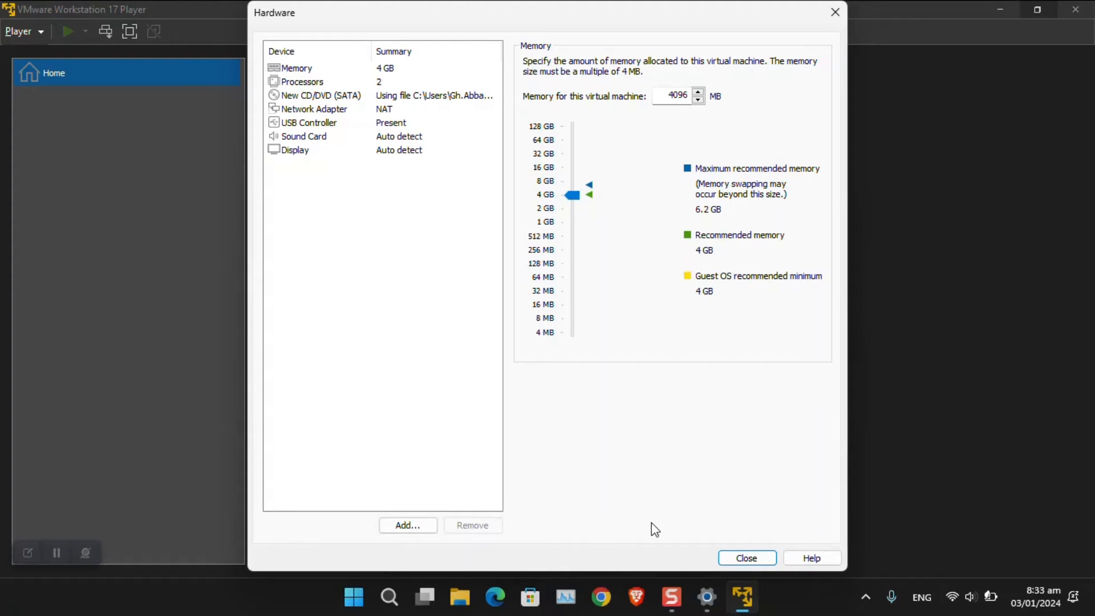
pyautogui.click(735, 563)
pyautogui.click(617, 449)
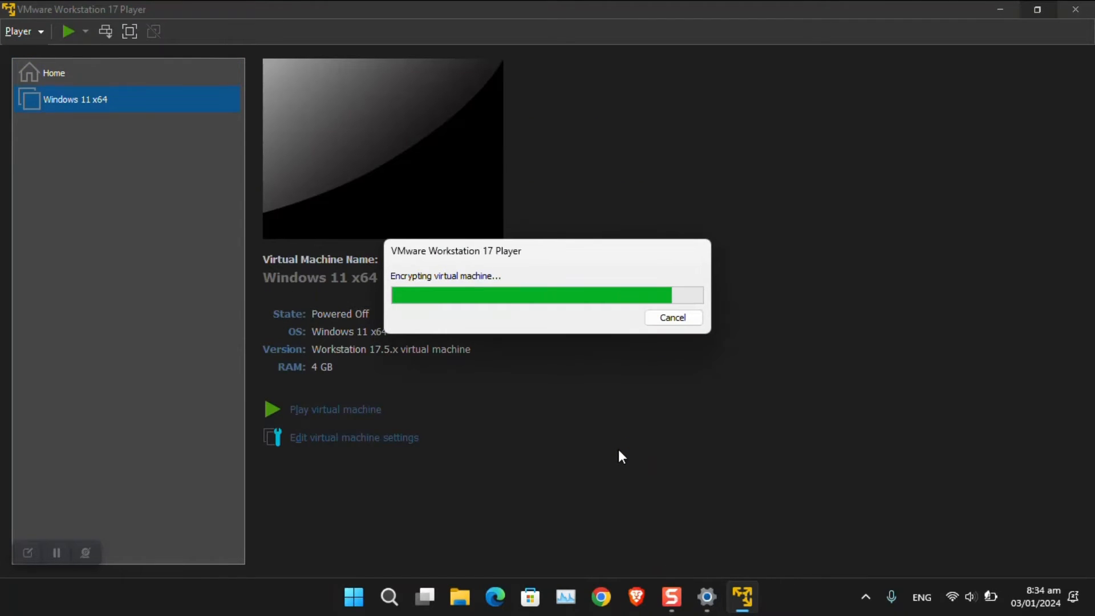
# Step: Inspect the Trusted Platform Module and Access Control encryption settings, then power on the Windows 11 x64 VM
pyautogui.click(371, 440)
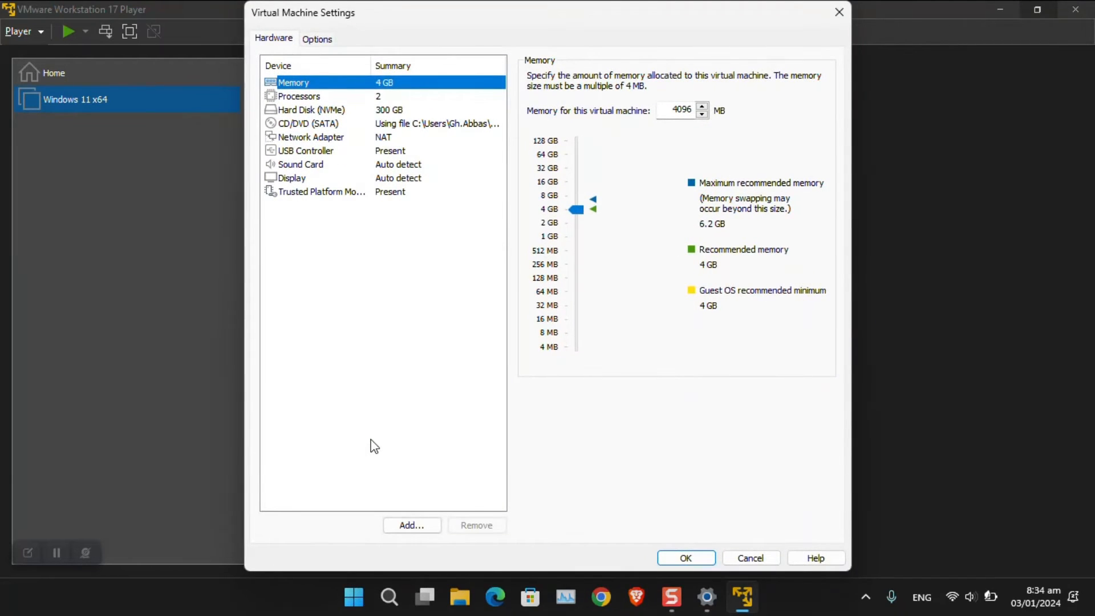
pyautogui.click(374, 194)
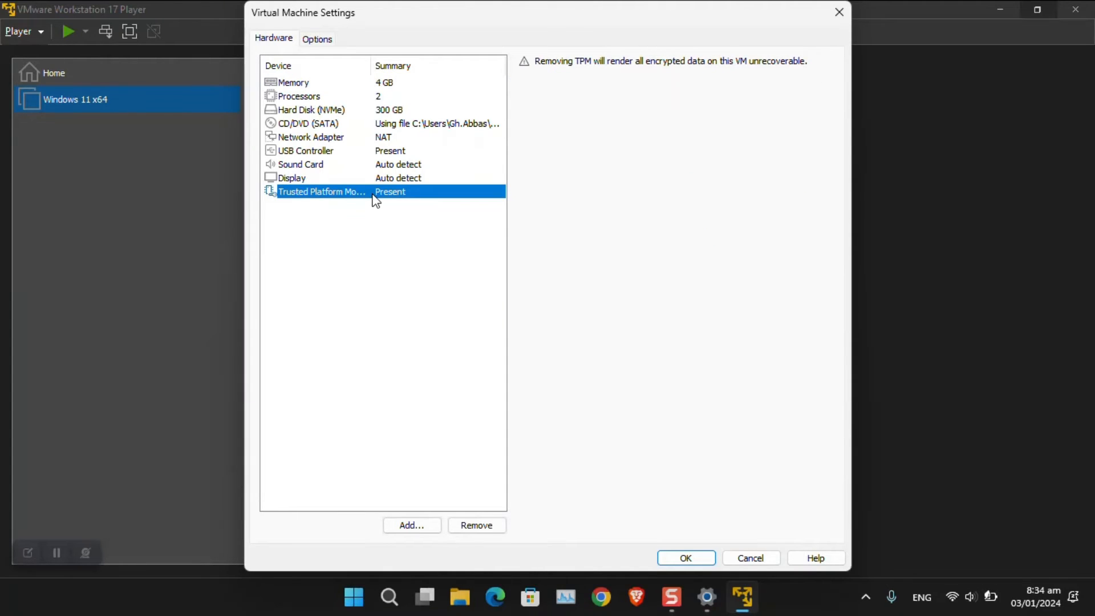
pyautogui.click(321, 43)
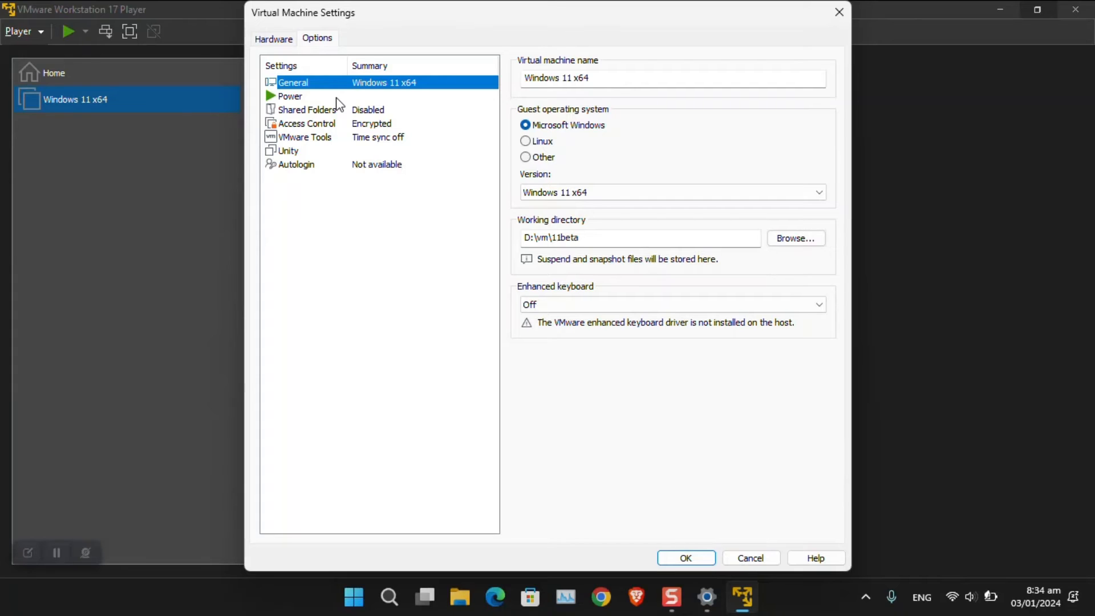
pyautogui.click(340, 128)
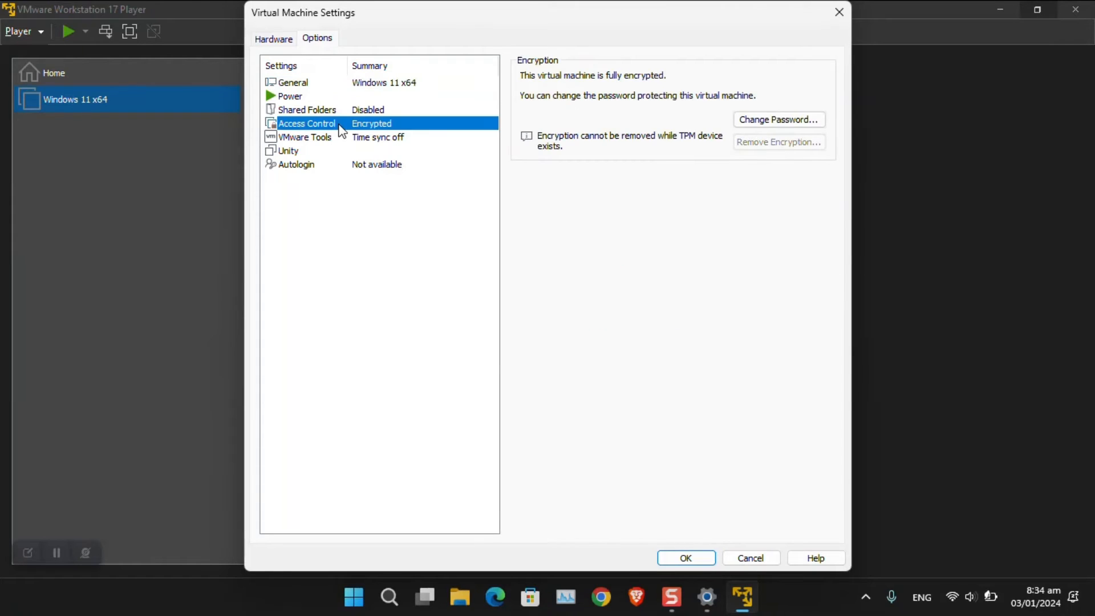
pyautogui.click(838, 12)
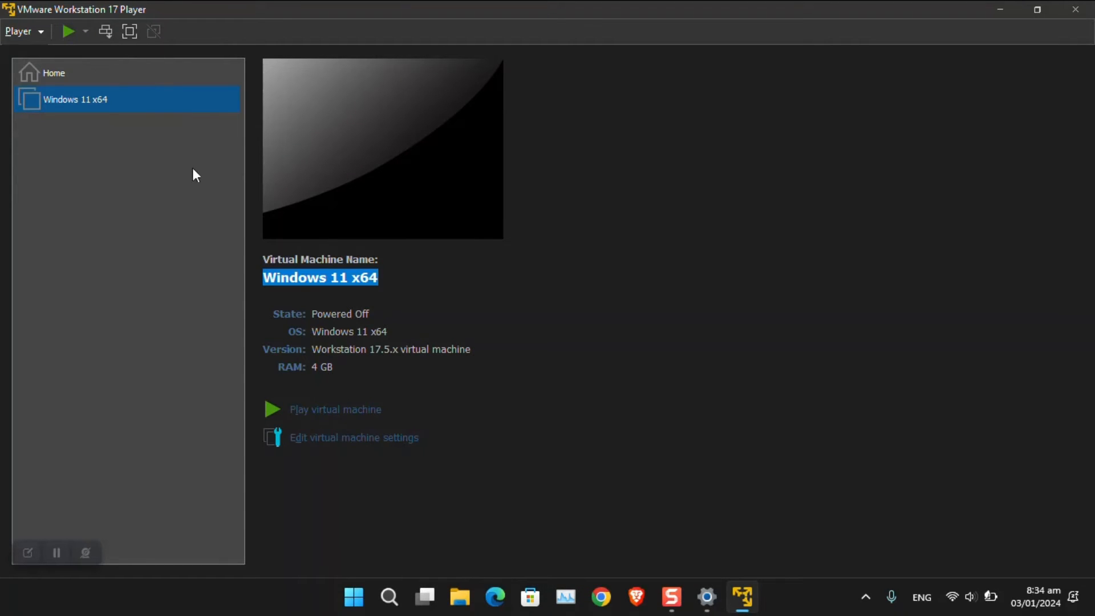
pyautogui.click(341, 405)
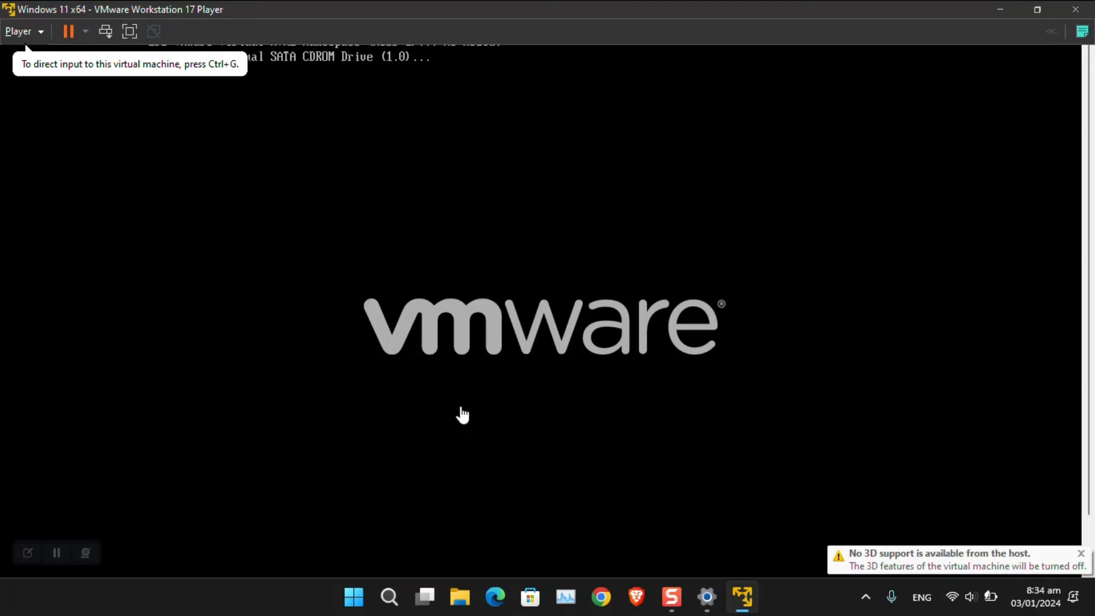
# Step: Boot the VM from the Windows installation disc and switch it to full-screen view
pyautogui.click(466, 418)
pyautogui.press('Return')
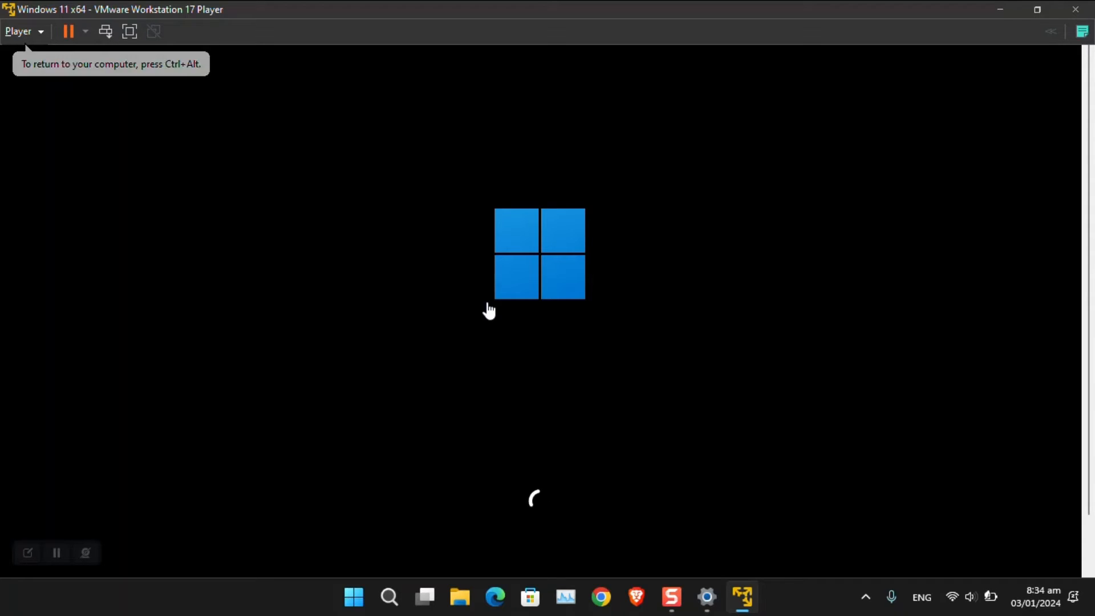
pyautogui.click(128, 33)
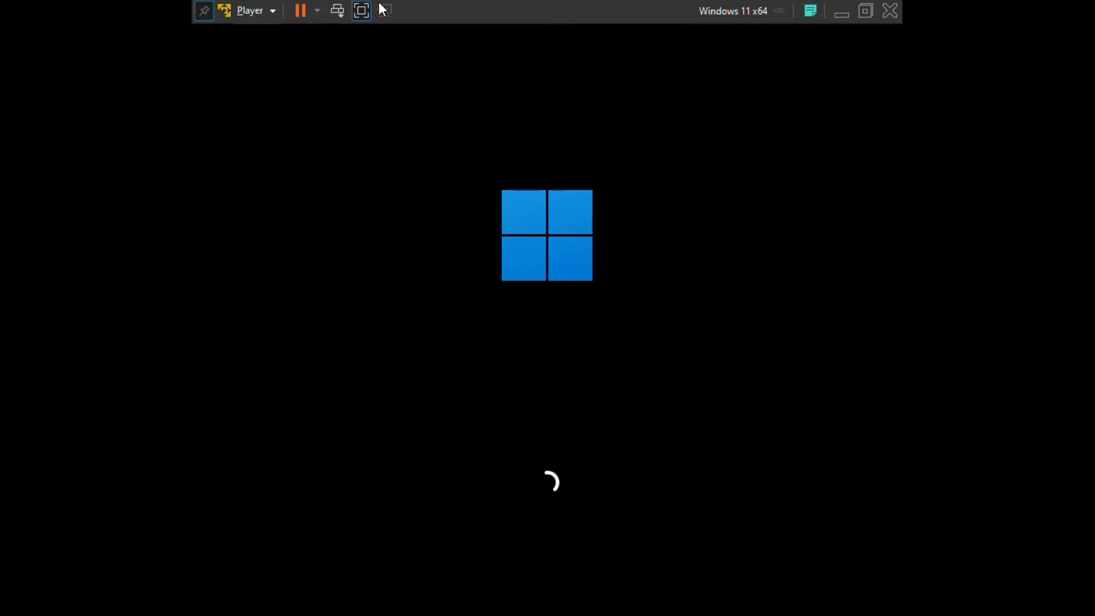
pyautogui.click(275, 9)
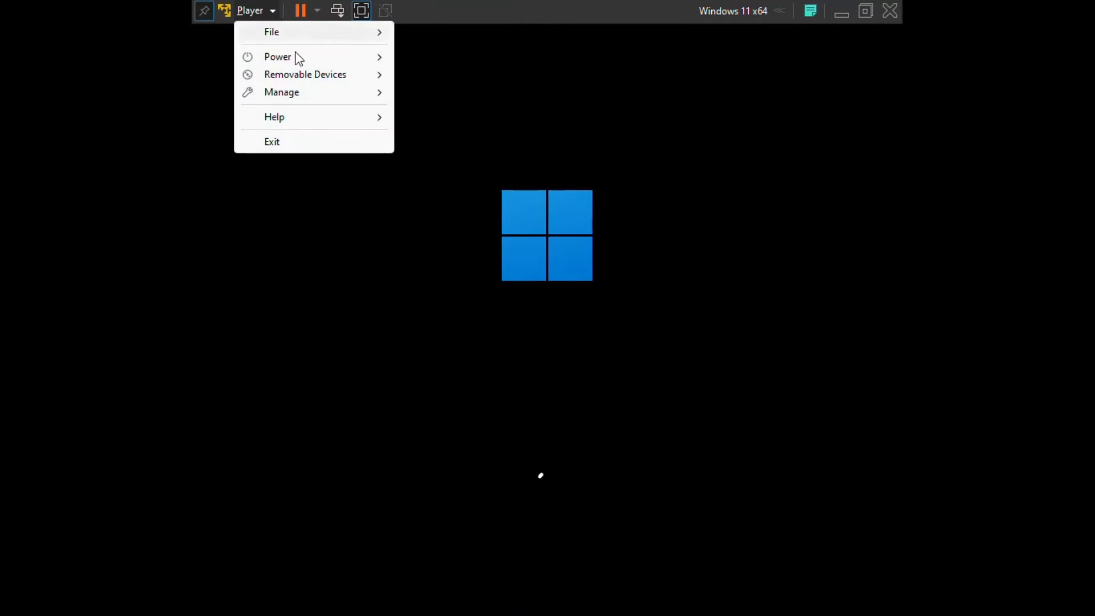
pyautogui.moveTo(313, 88)
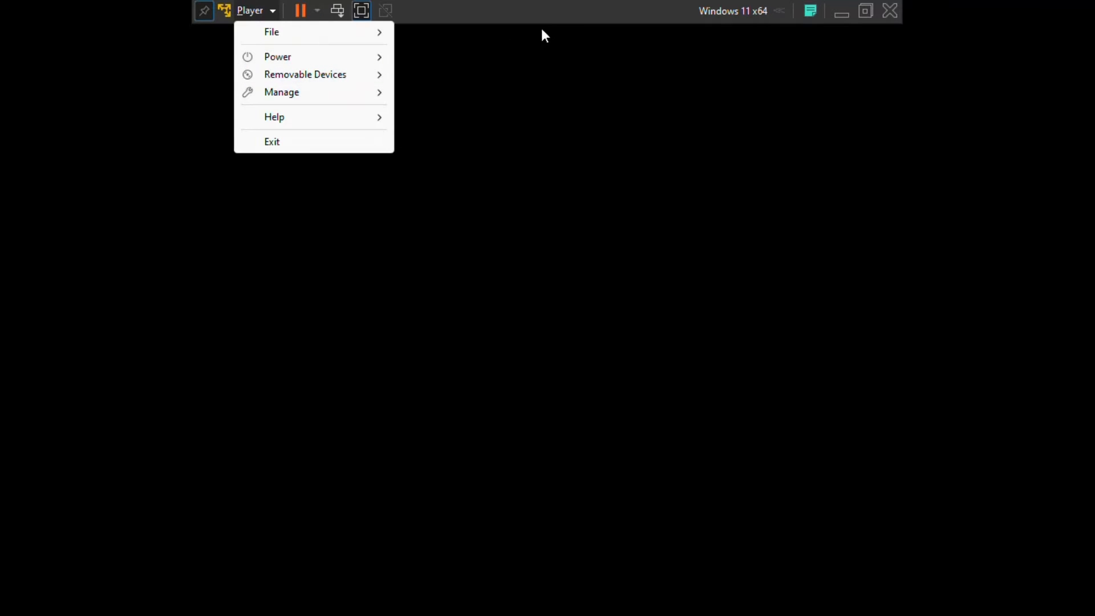
pyautogui.click(565, 16)
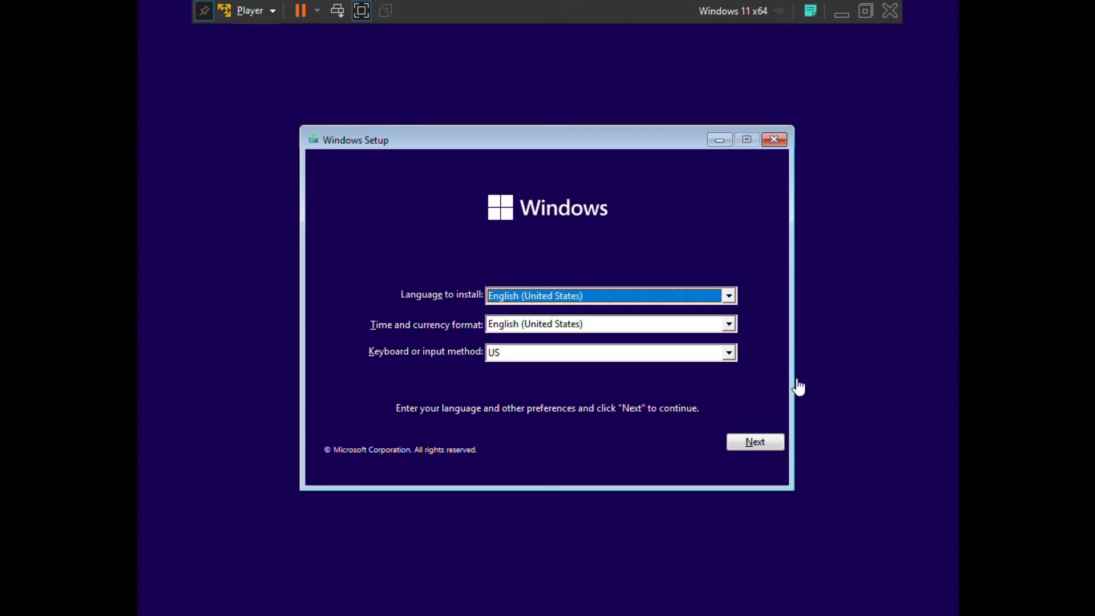
# Step: Accept the default language and keyboard settings and choose Install now
pyautogui.click(763, 445)
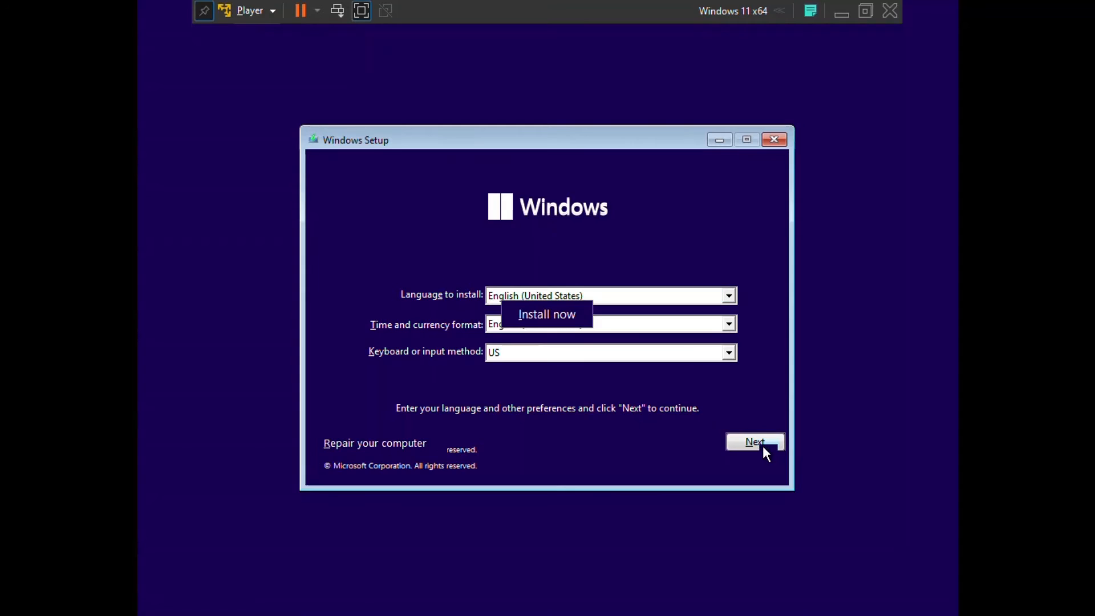
pyautogui.click(553, 317)
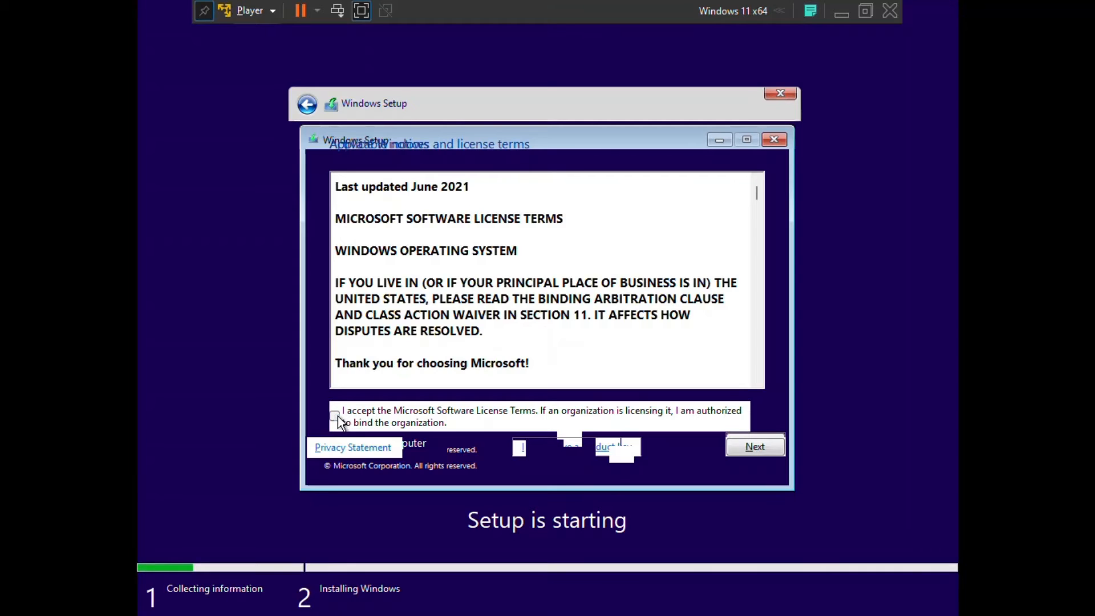
# Step: Accept the license terms and custom-install Windows onto Drive 0's 300 GB unallocated space
pyautogui.click(754, 448)
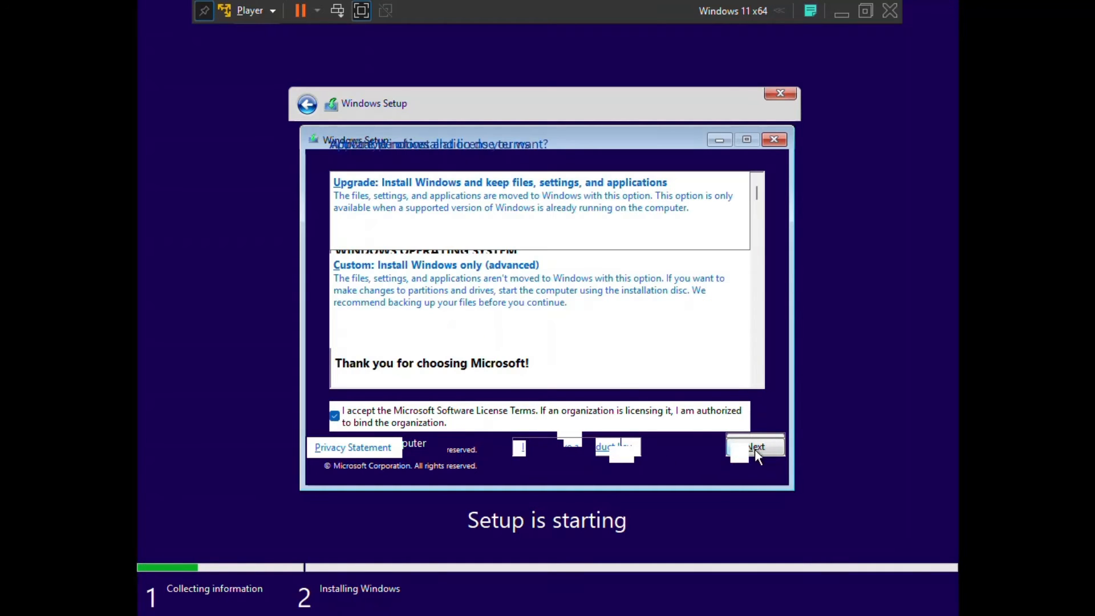
pyautogui.click(490, 290)
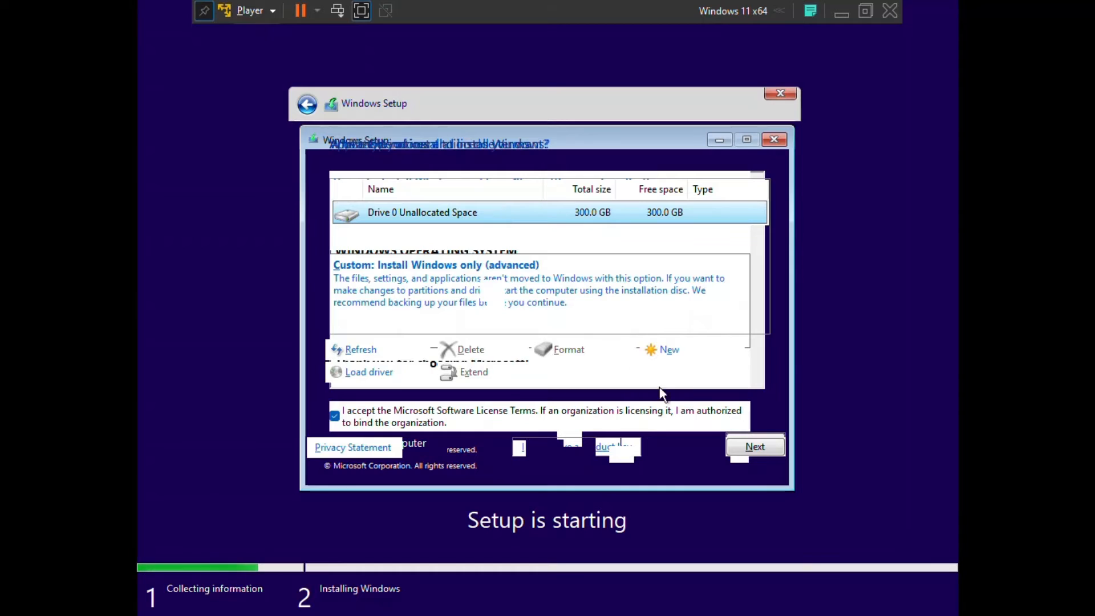
pyautogui.click(748, 455)
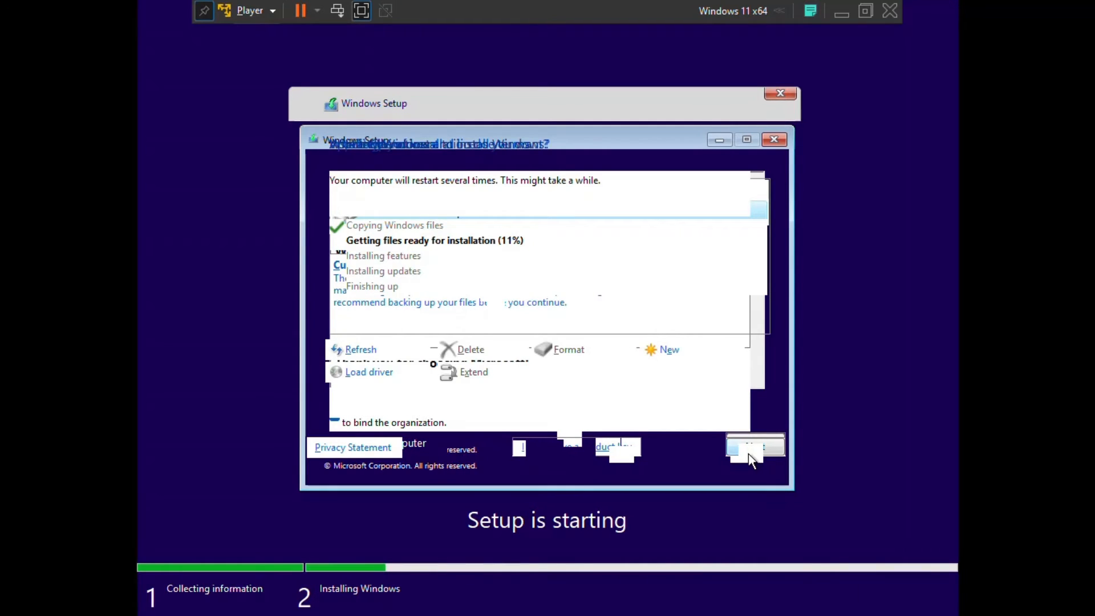
pyautogui.click(360, 11)
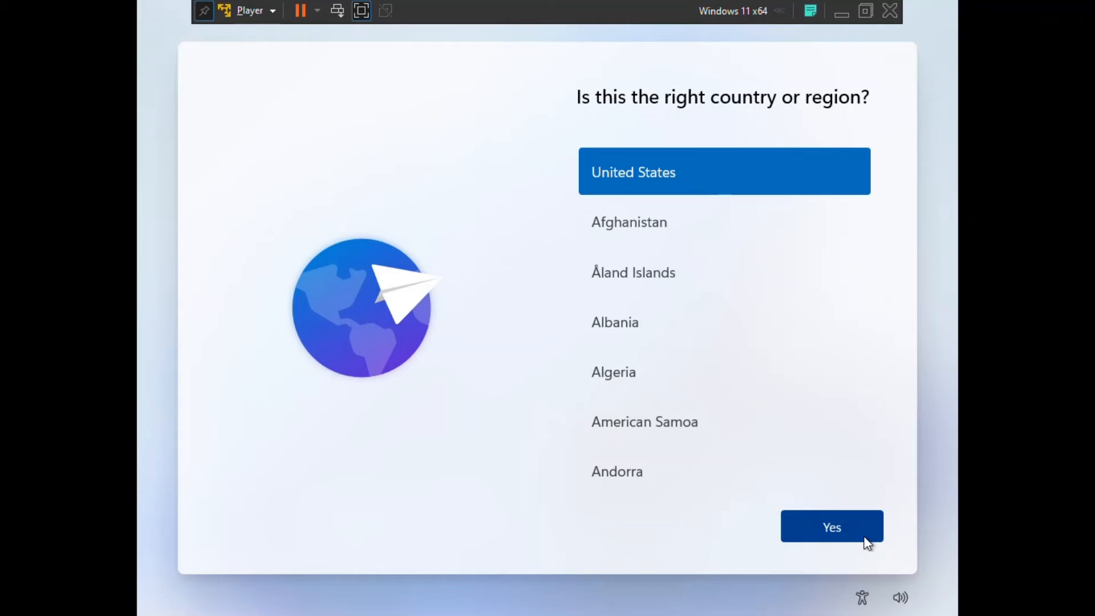
# Step: Confirm United States as region and US keyboard layout, skipping the second layout
pyautogui.click(864, 538)
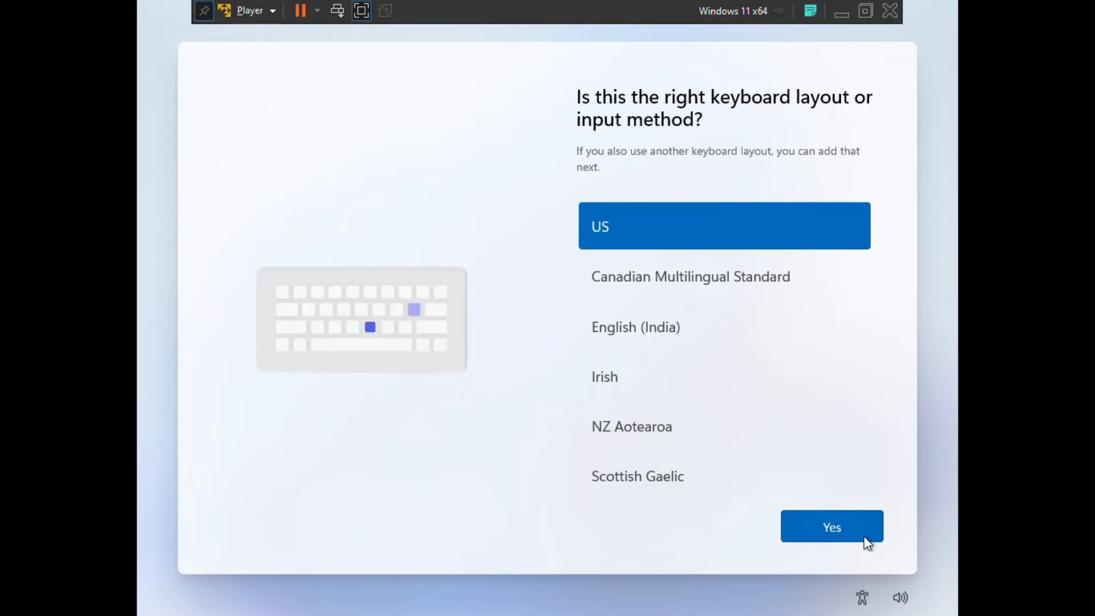
pyautogui.click(864, 538)
pyautogui.click(865, 539)
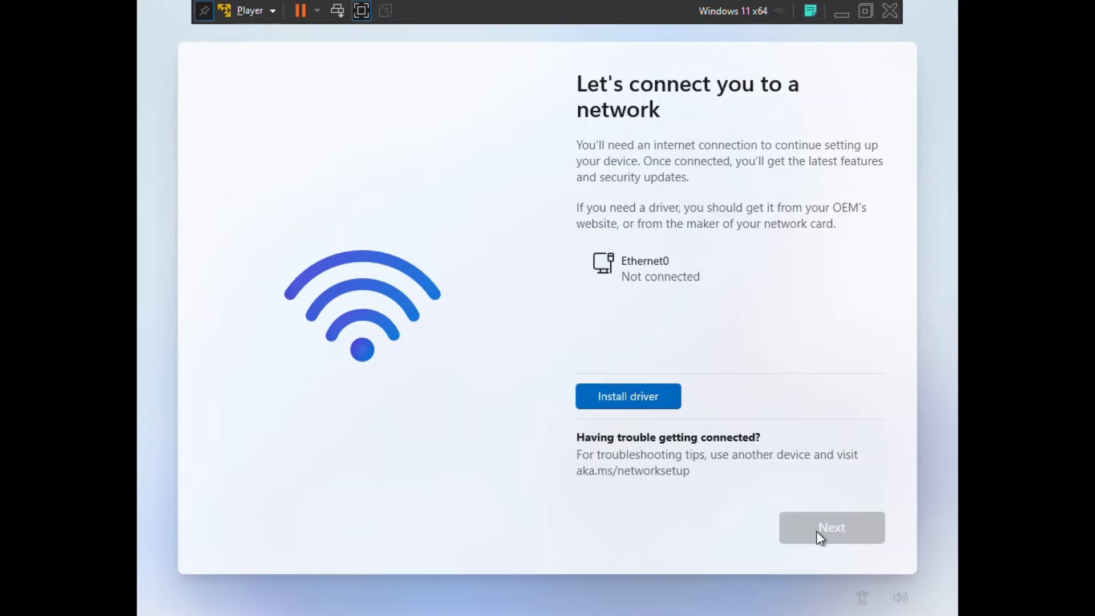
# Step: Leave full screen and change the VM's Network Adapter connection from NAT to Bridged
pyautogui.click(865, 10)
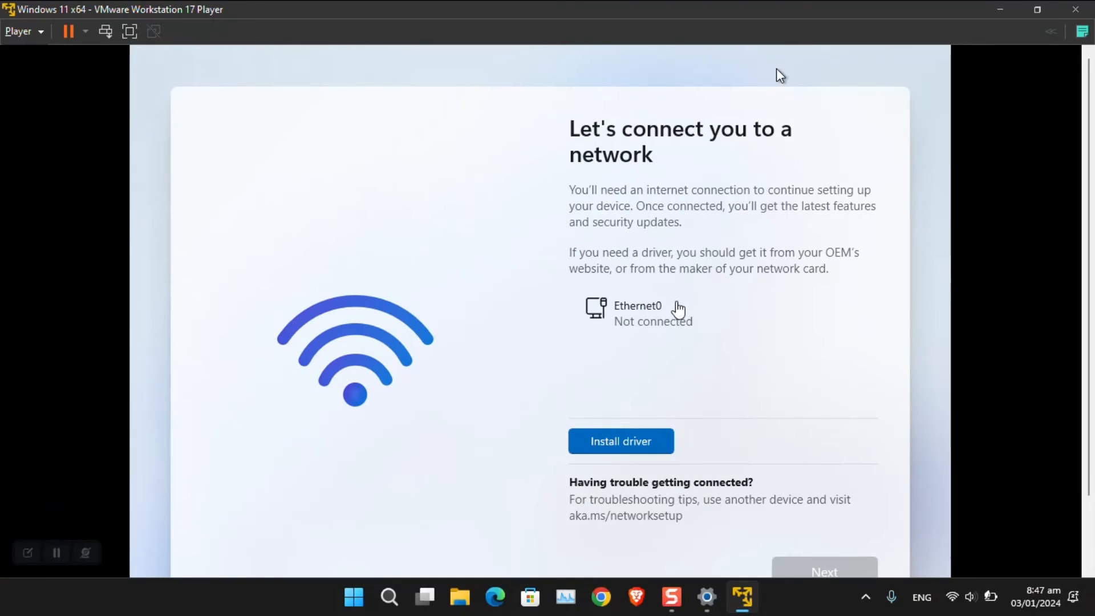
pyautogui.moveTo(1088, 325); pyautogui.dragTo(1088, 398)
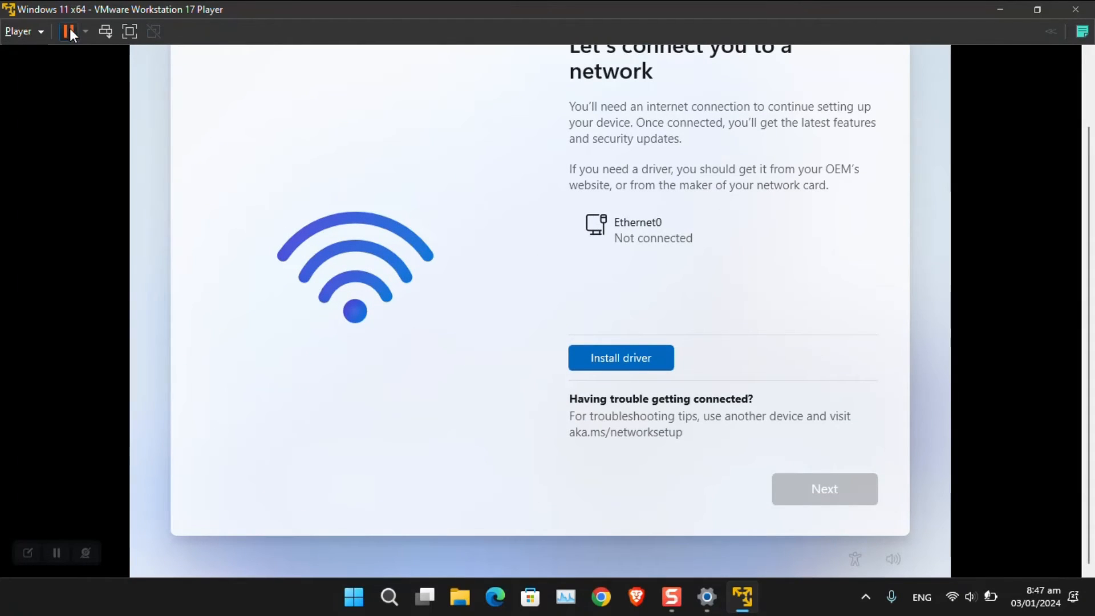
pyautogui.click(85, 26)
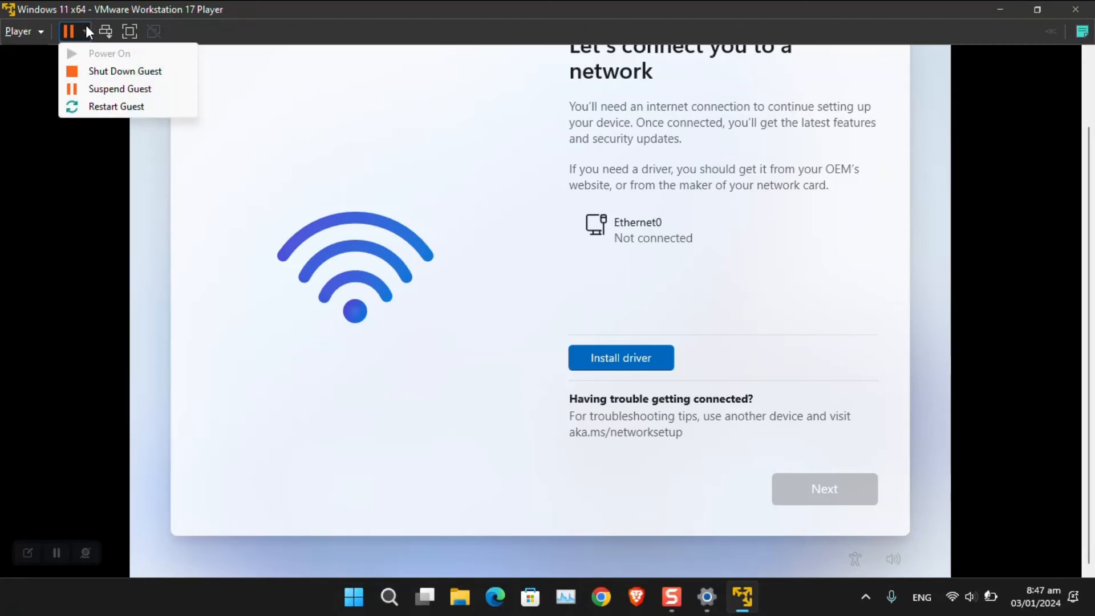
pyautogui.click(45, 32)
pyautogui.moveTo(61, 113)
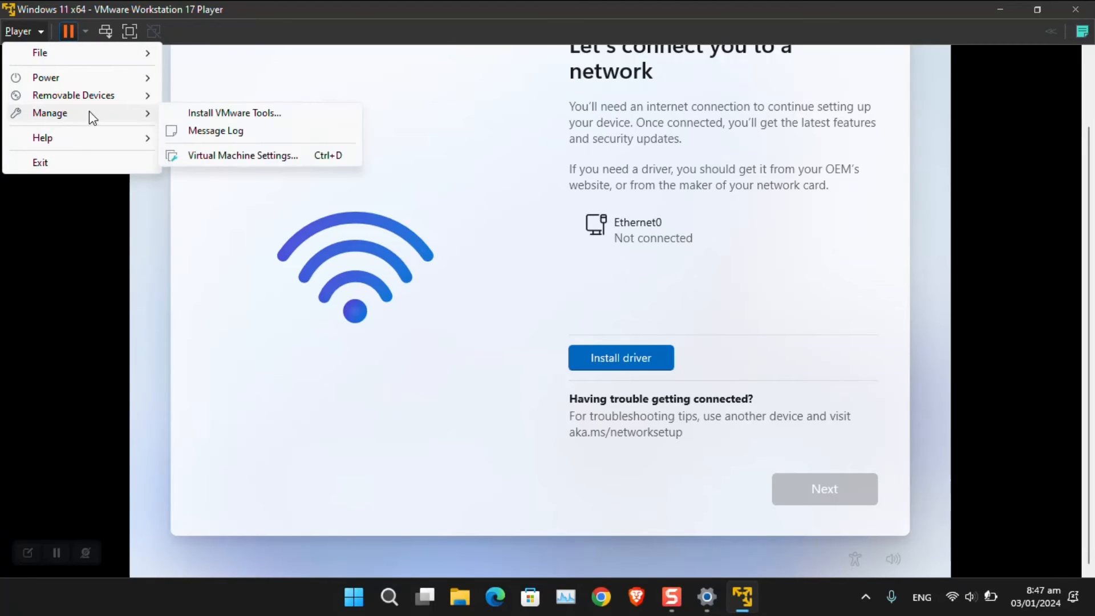
pyautogui.click(251, 155)
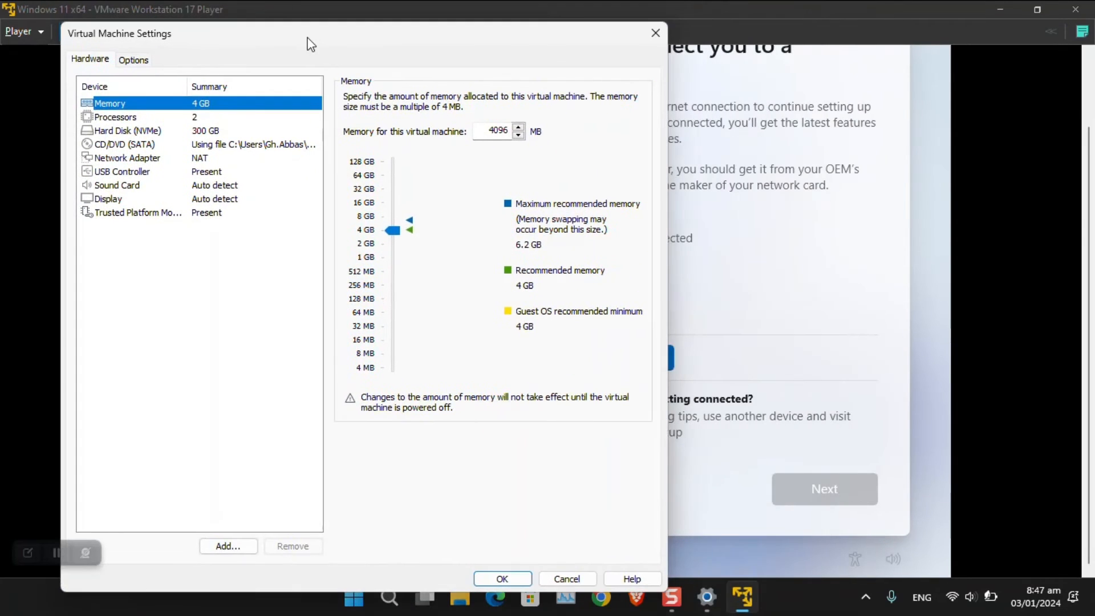
pyautogui.moveTo(311, 45)
pyautogui.mouseDown()
pyautogui.moveTo(235, 45)
pyautogui.moveTo(230, 35)
pyautogui.moveTo(318, 32)
pyautogui.mouseUp()
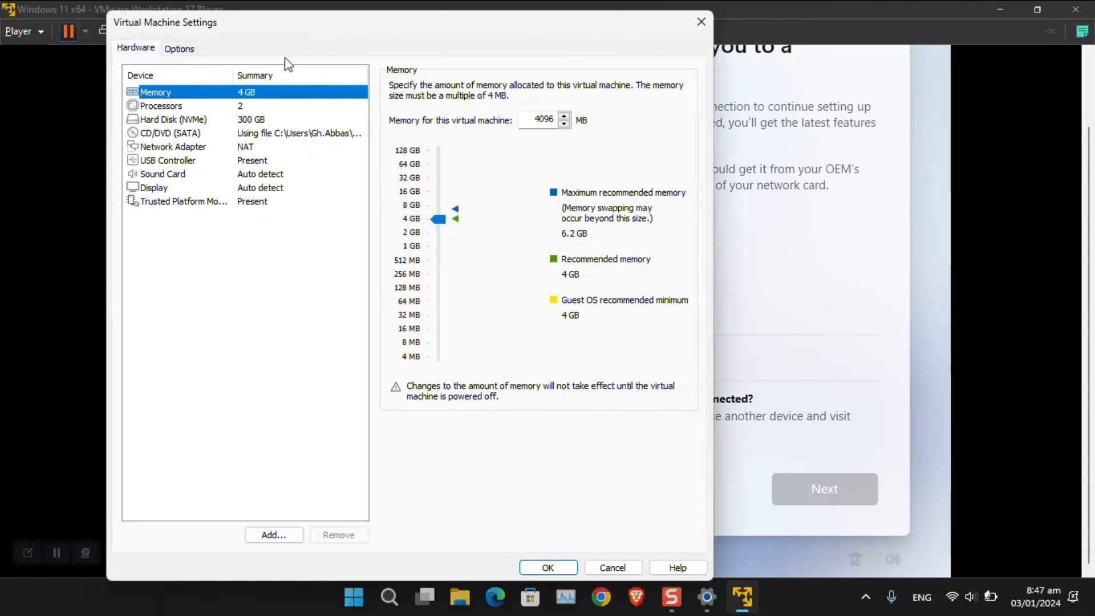
pyautogui.click(193, 151)
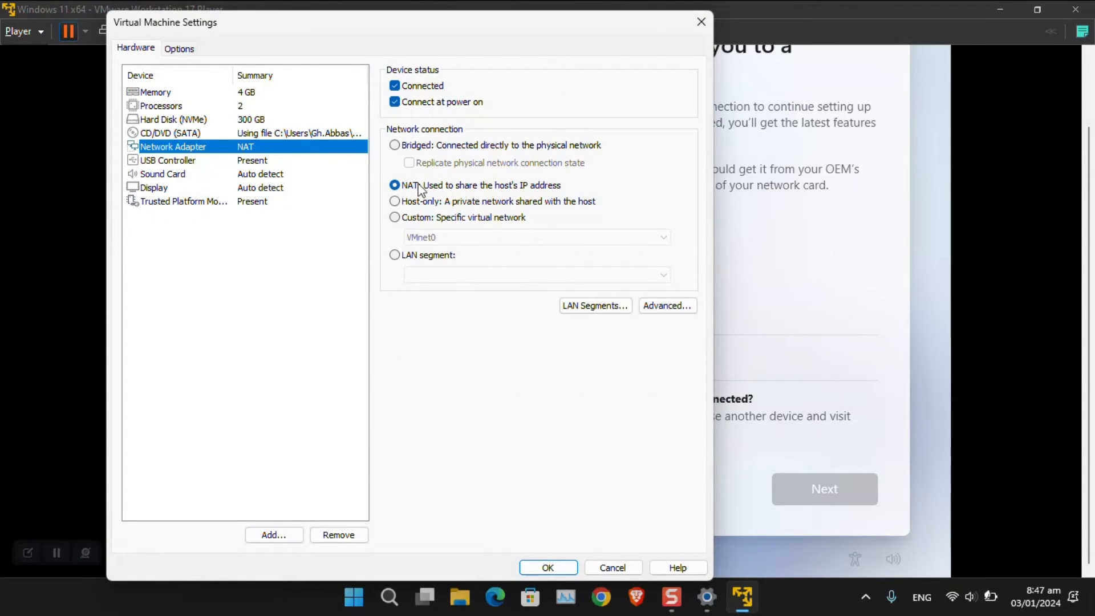
pyautogui.click(422, 147)
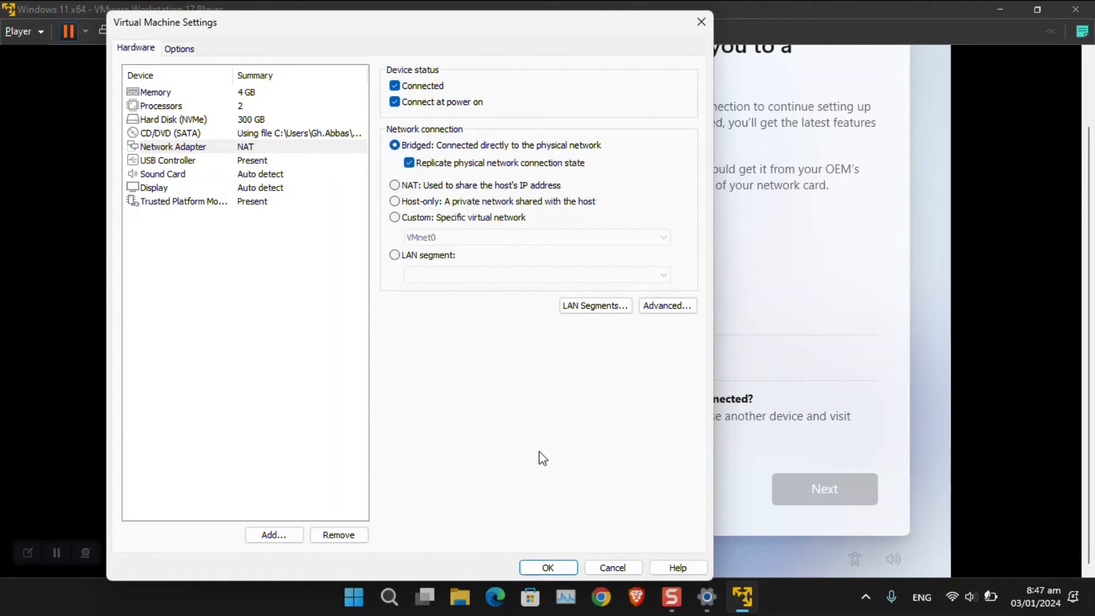
pyautogui.click(546, 568)
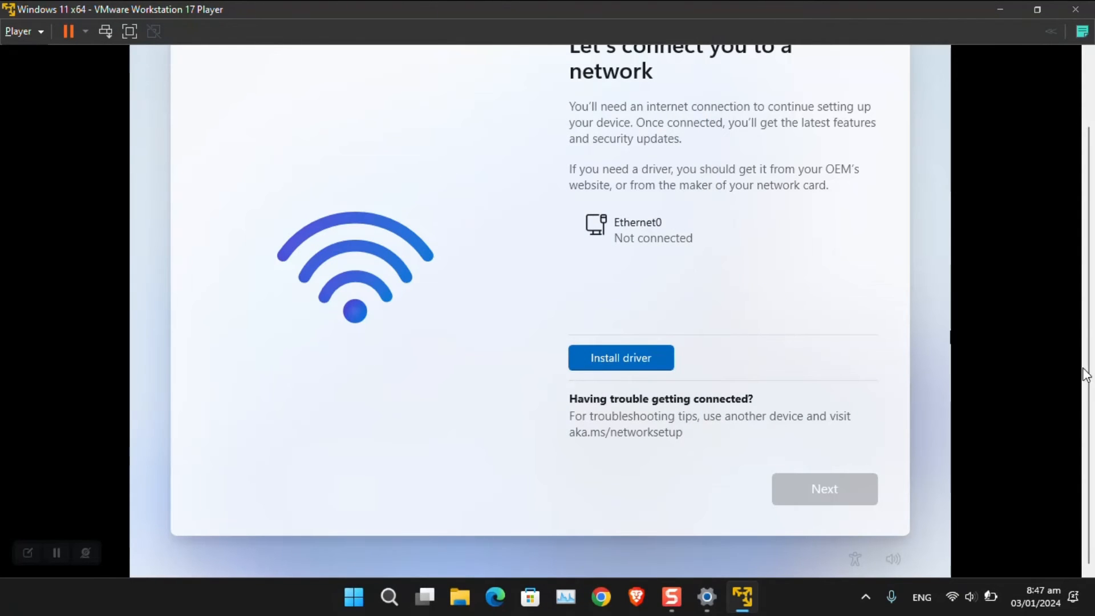
pyautogui.moveTo(1089, 373)
pyautogui.mouseDown()
pyautogui.moveTo(1093, 327)
pyautogui.moveTo(1091, 374)
pyautogui.mouseUp()
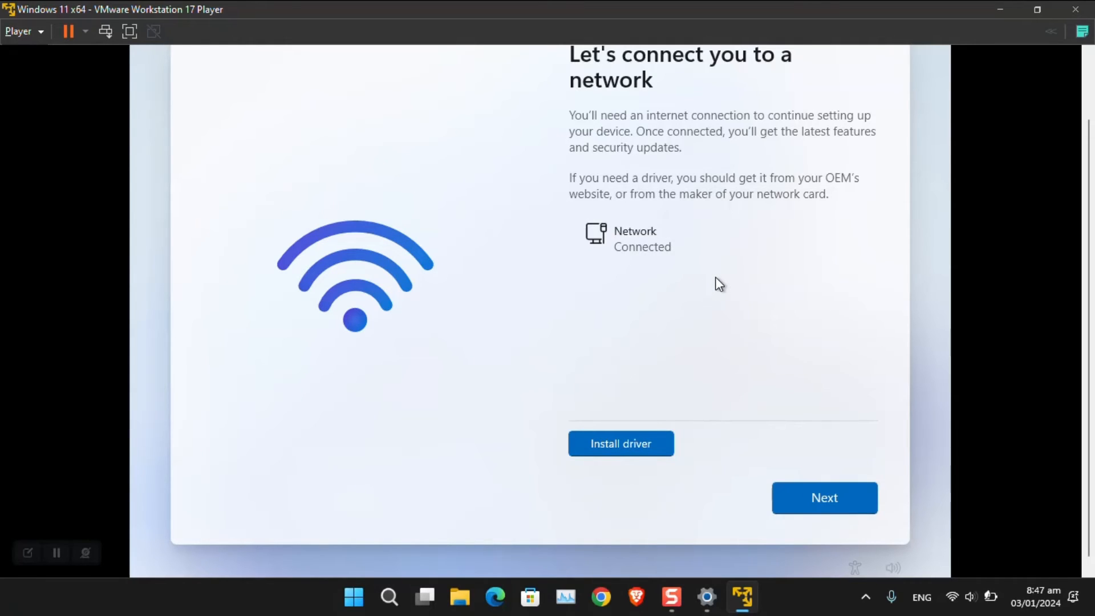
# Step: Continue past the network page and let setup check for updates, toggling full screen on and off
pyautogui.click(814, 509)
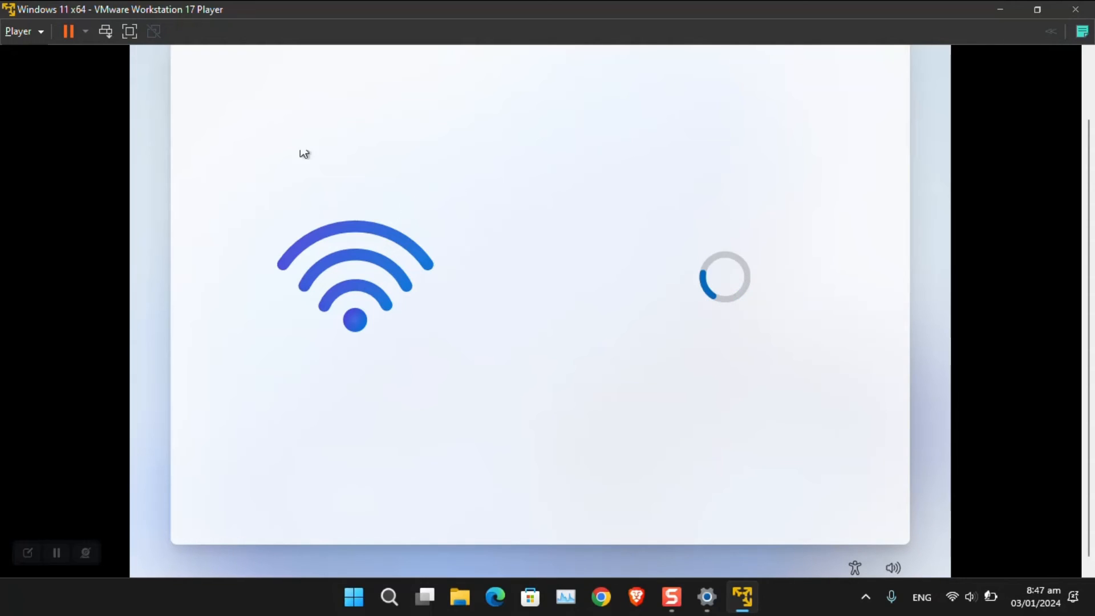
pyautogui.click(129, 32)
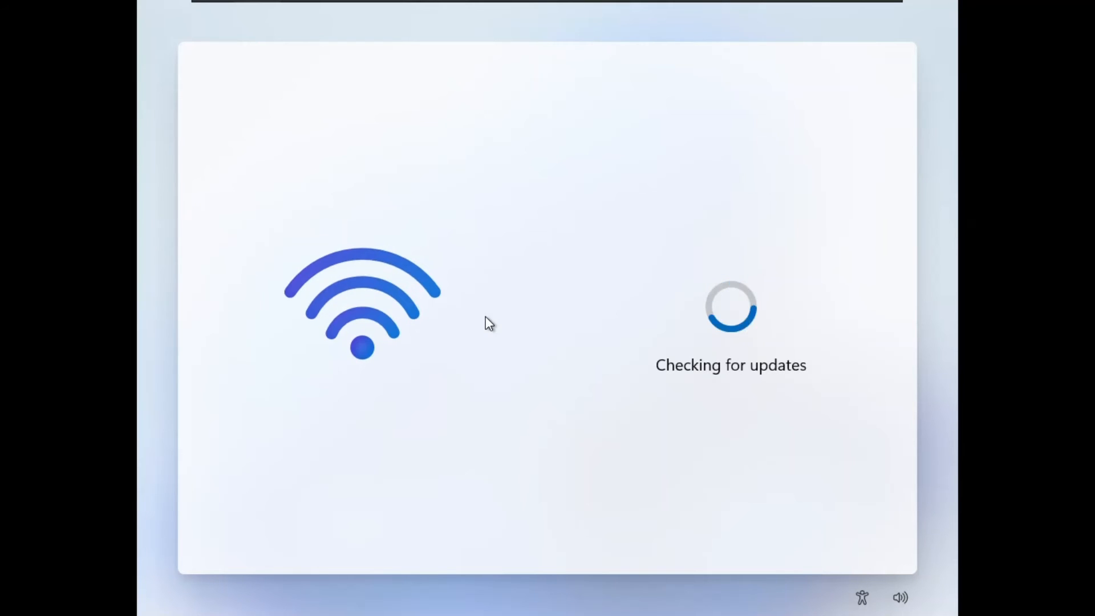
pyautogui.moveTo(328, 3)
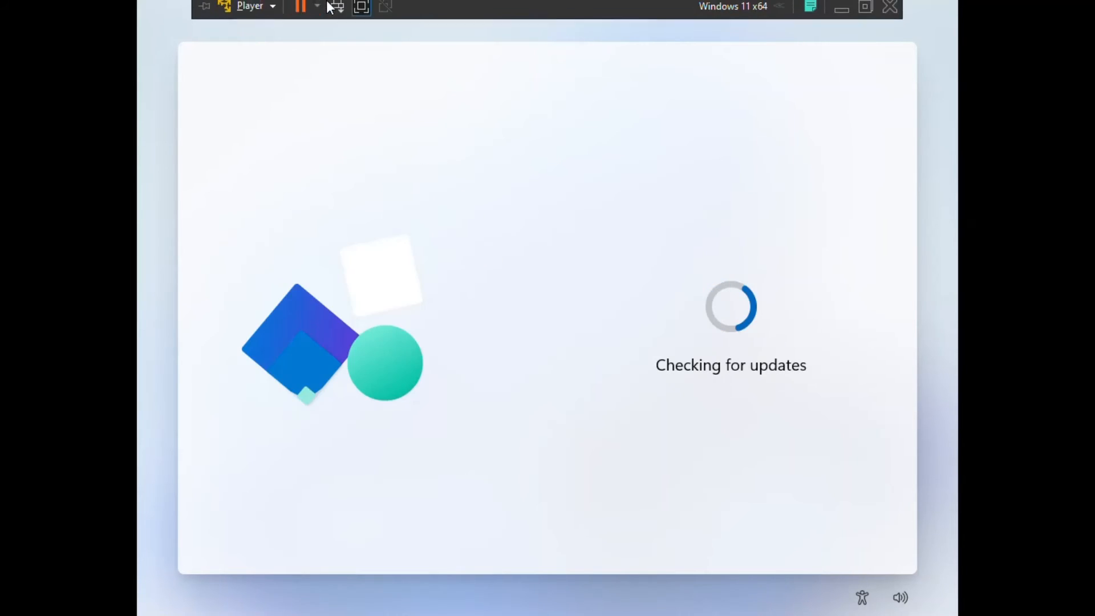
pyautogui.click(361, 10)
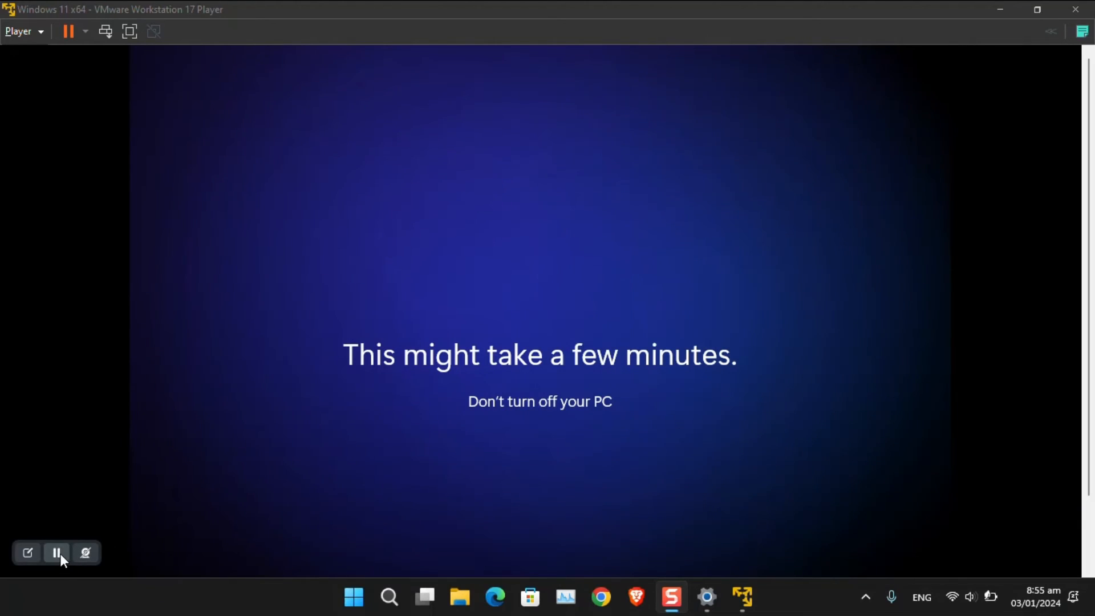
# Step: Show the Windows 11 Pro Insider Preview desktop full screen, close Start, and open the Player menu
pyautogui.click(57, 552)
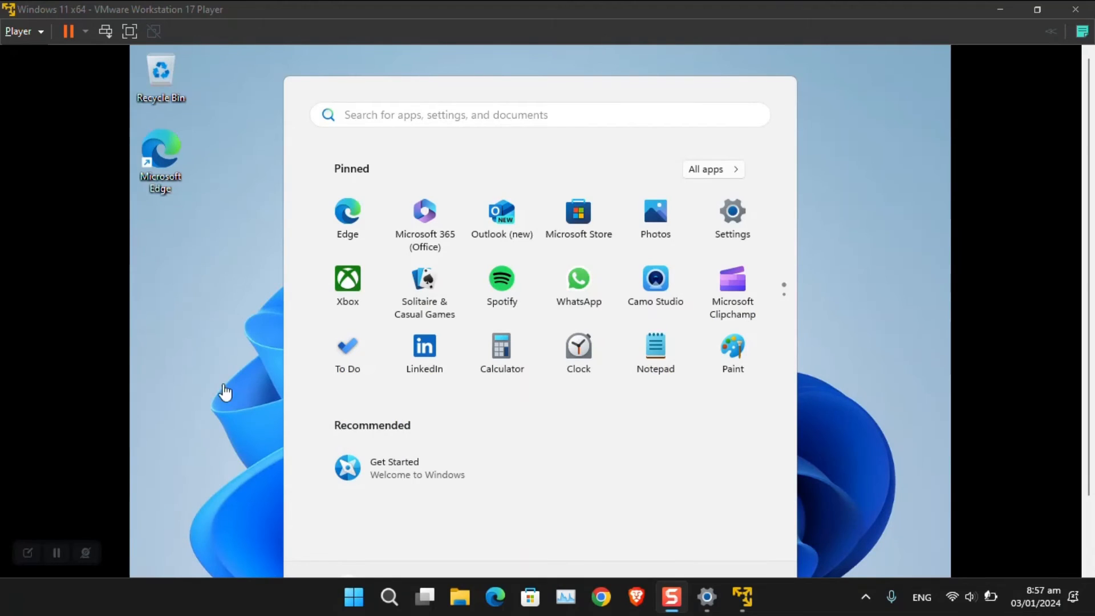
pyautogui.click(130, 31)
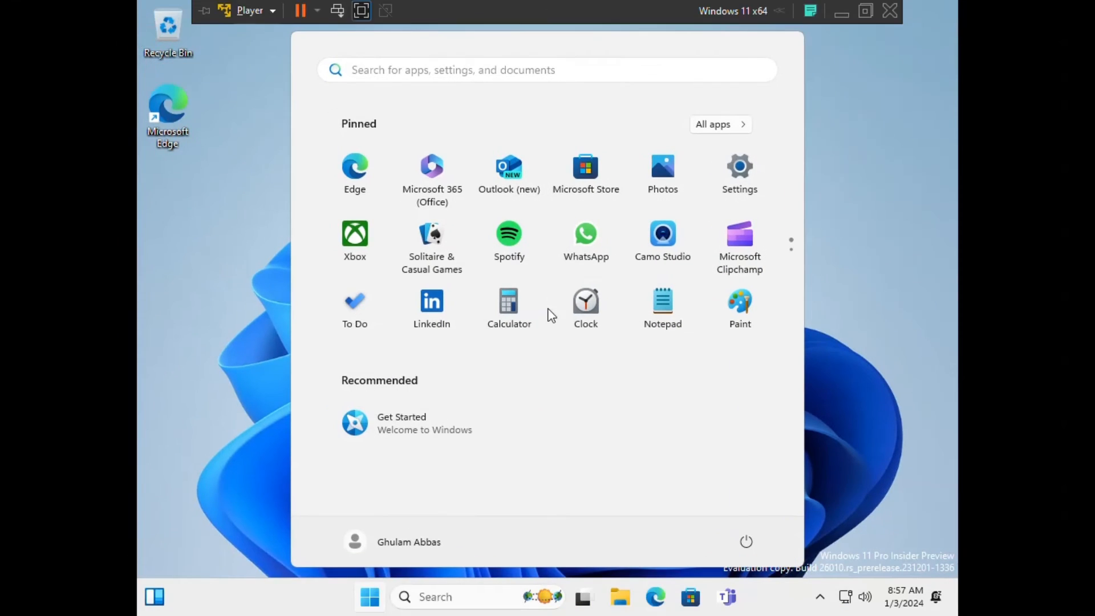
pyautogui.click(891, 326)
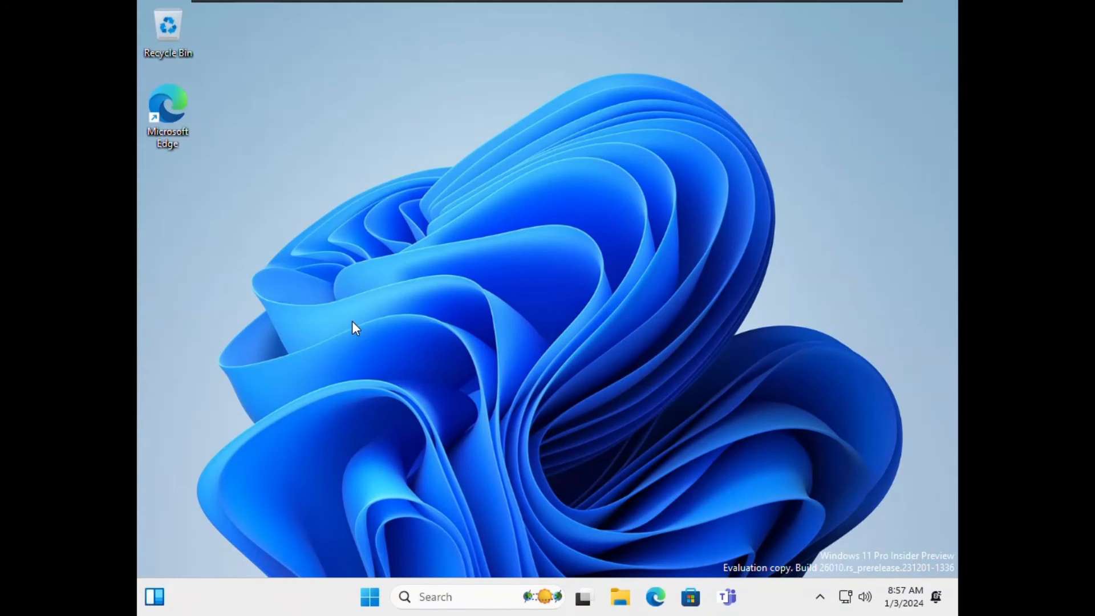
pyautogui.click(273, 11)
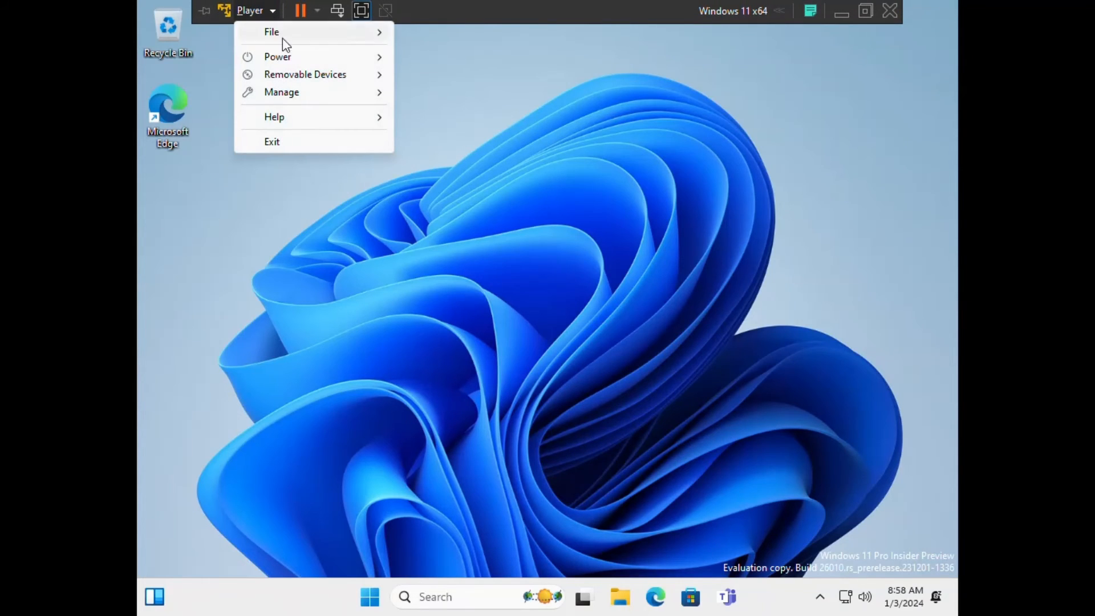
pyautogui.moveTo(322, 102)
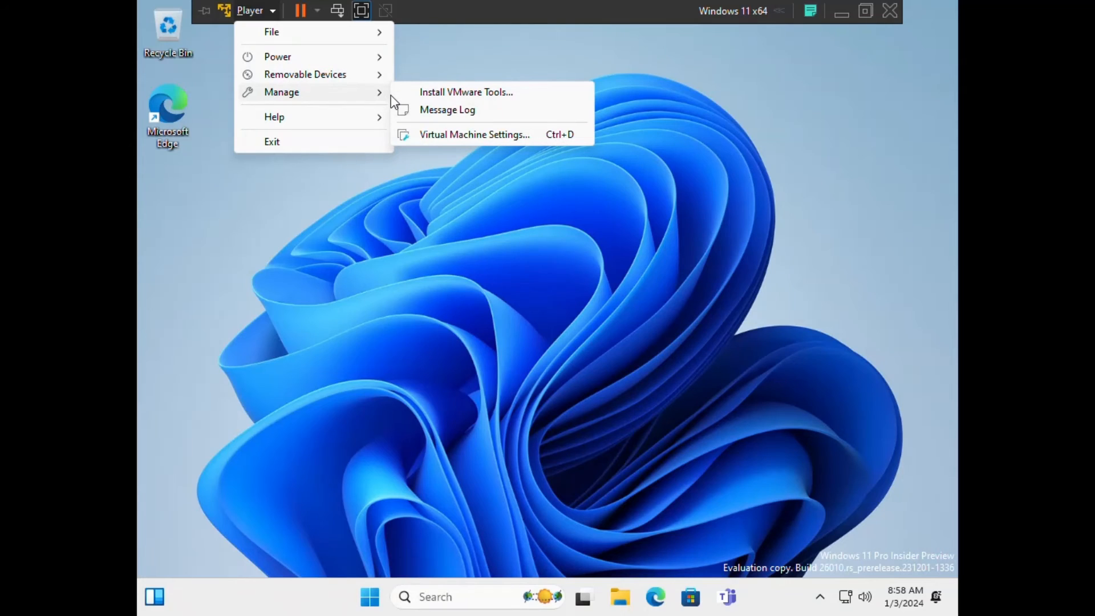
# Step: Load the VMware Tools disc into the Windows 11 guest with Install VMware Tools, confirming the prompt
pyautogui.click(564, 99)
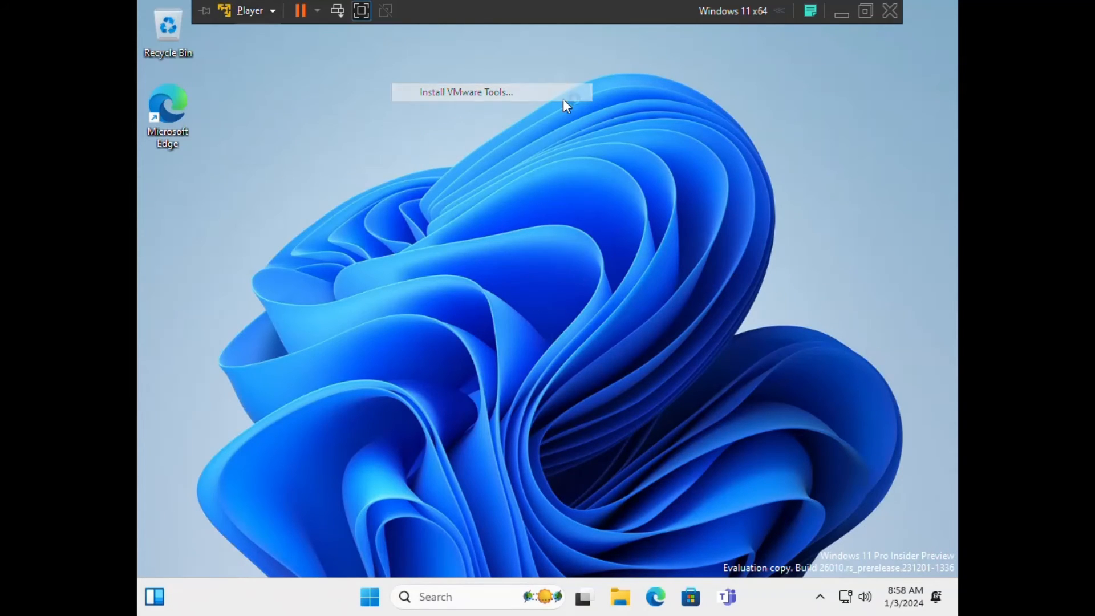
pyautogui.click(568, 364)
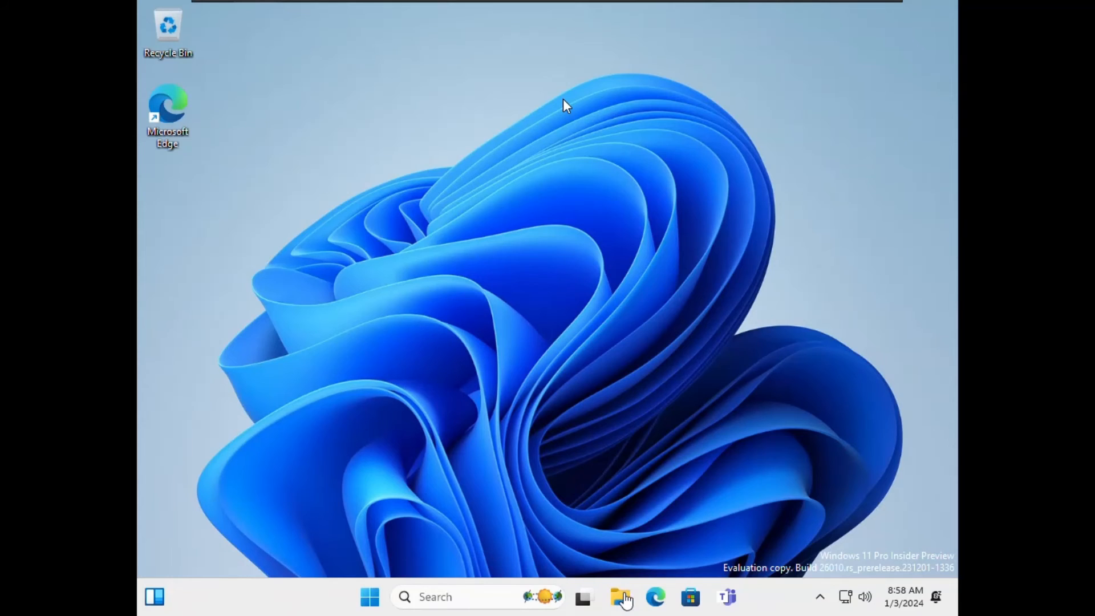
# Step: Run setup64 from the VMware Tools DVD Drive (D:) in the guest's File Explorer
pyautogui.click(621, 597)
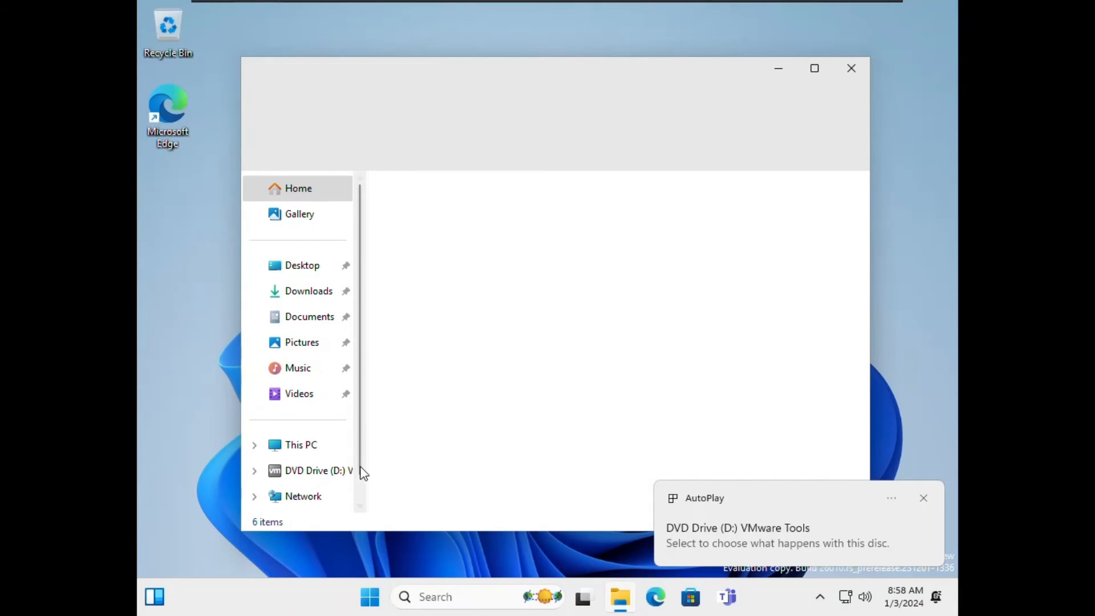
pyautogui.click(326, 472)
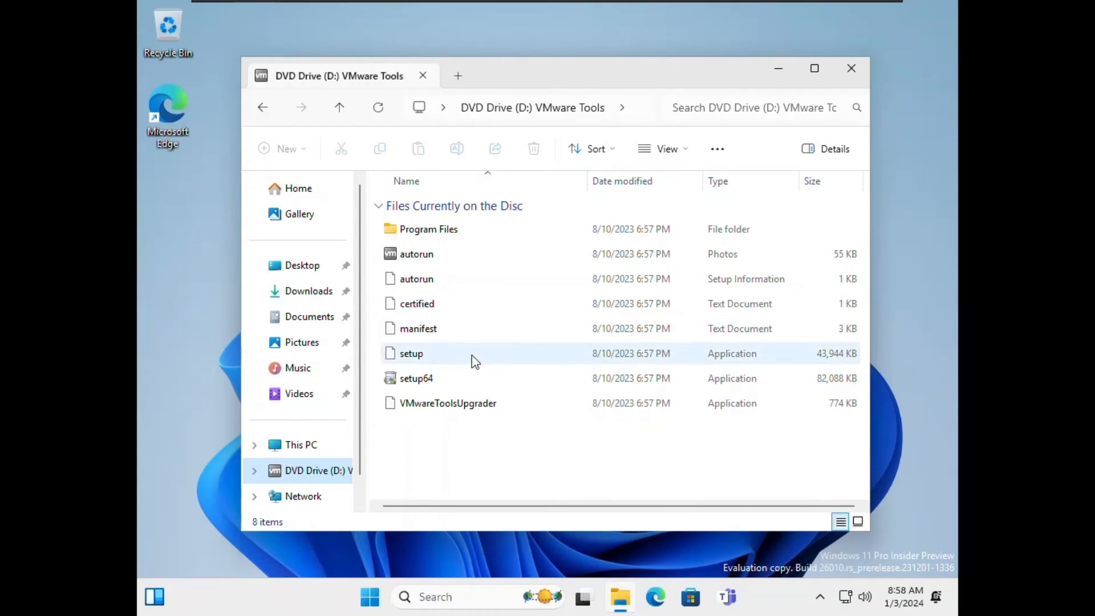
pyautogui.click(428, 380)
pyautogui.doubleClick(427, 384)
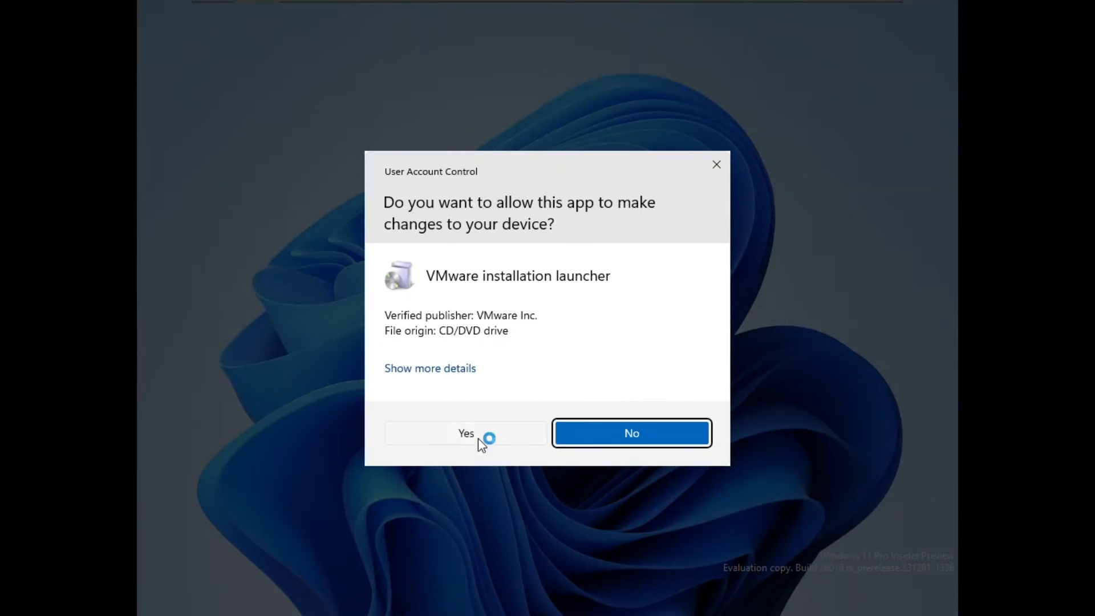
# Step: Allow the installer in UAC and run the VMware Tools 12.3.0 wizard to Finish with the default setup type
pyautogui.click(466, 433)
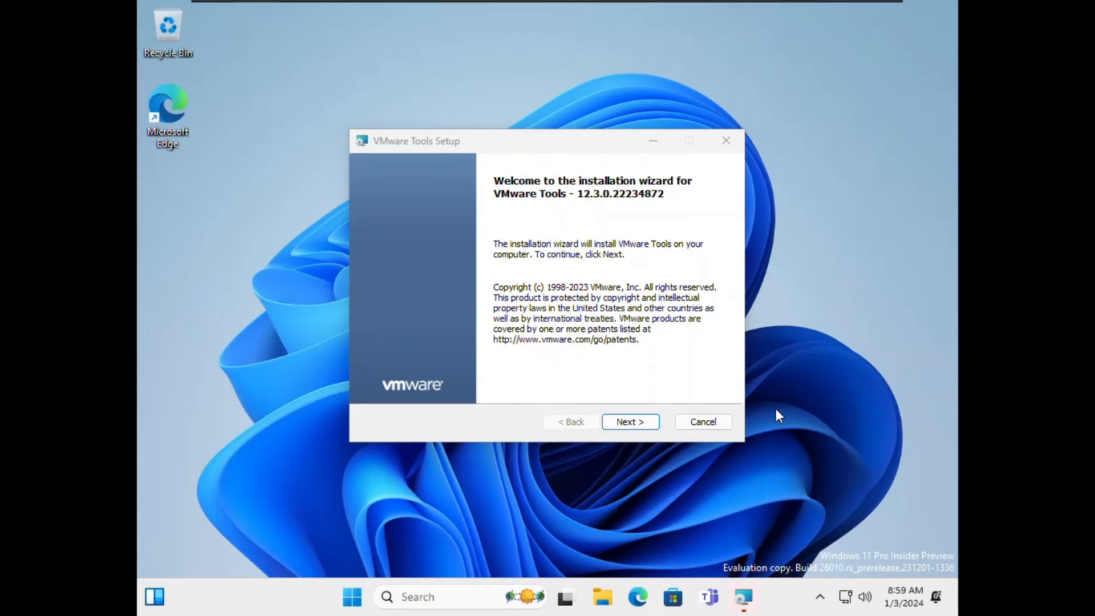
pyautogui.click(626, 431)
pyautogui.click(626, 430)
pyautogui.click(626, 430)
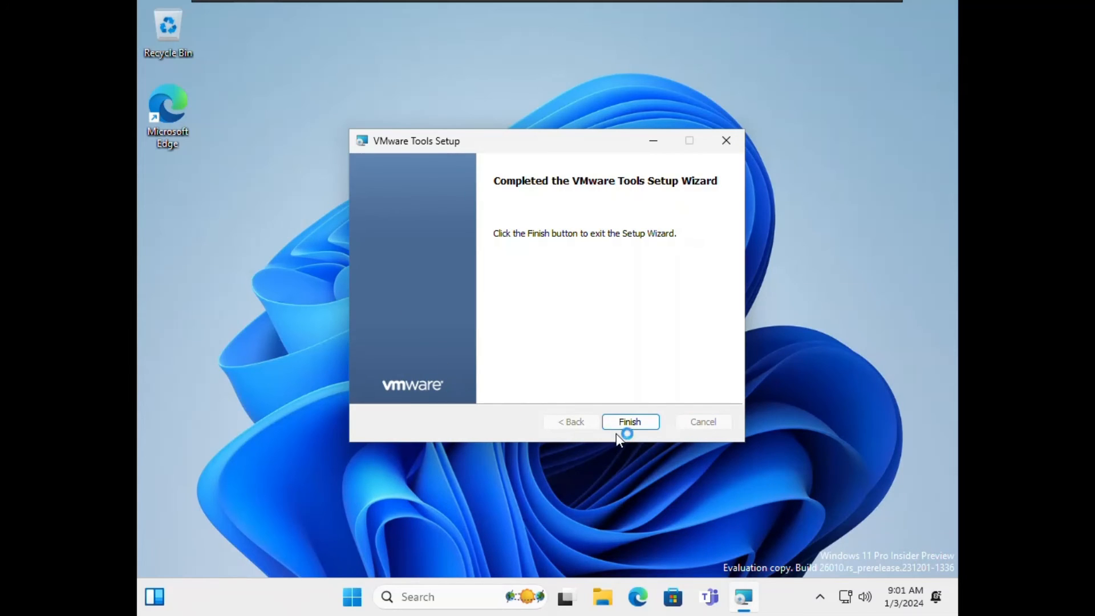
pyautogui.click(627, 423)
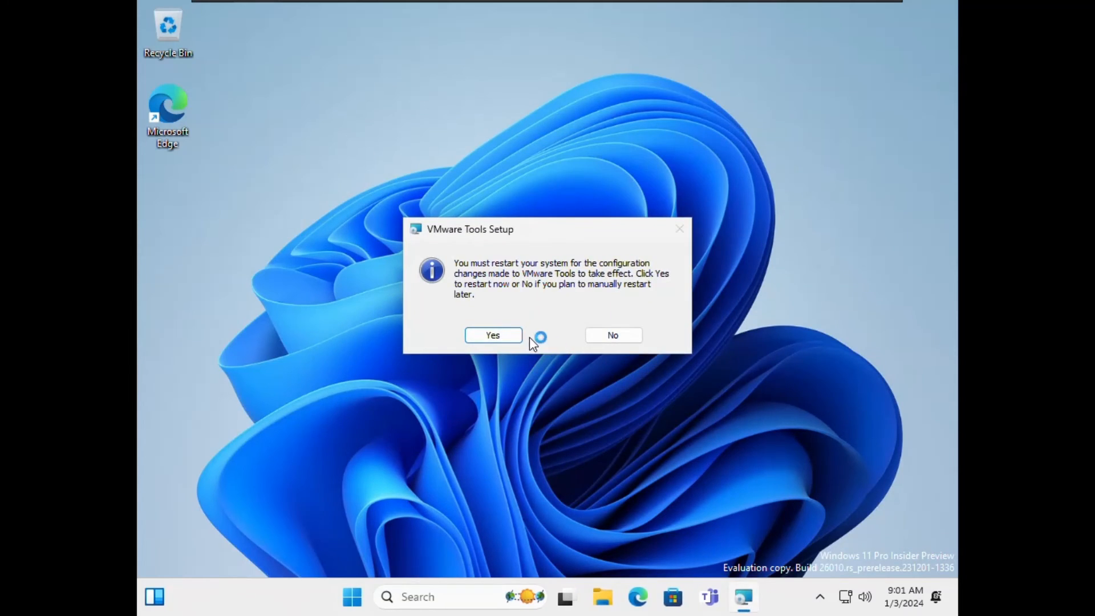
# Step: Restart the guest now and return the virtual machine from full screen to a window
pyautogui.click(505, 337)
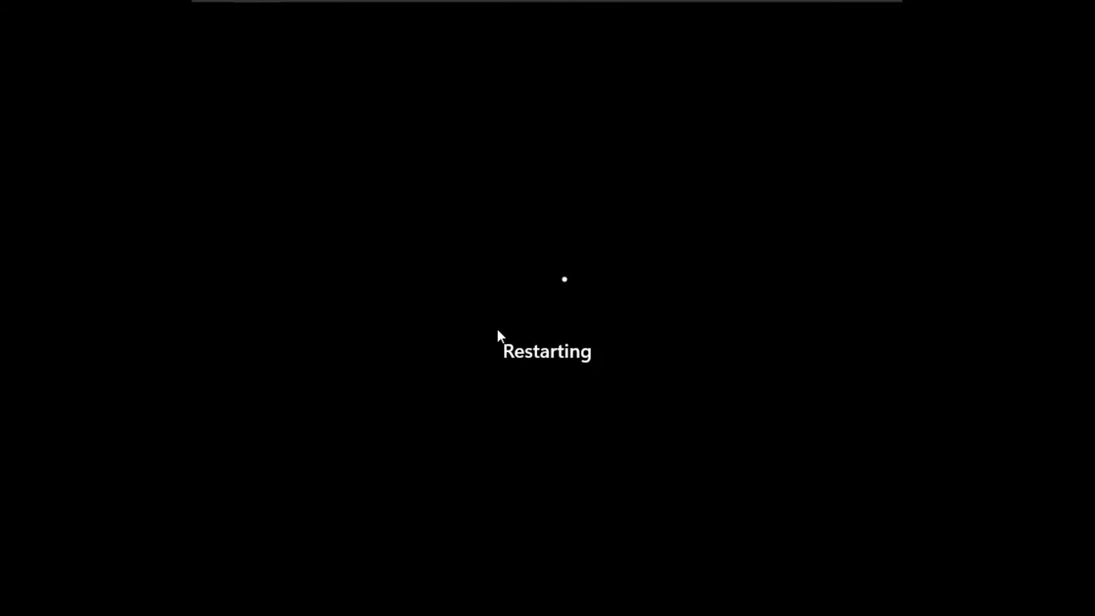
pyautogui.moveTo(499, 1)
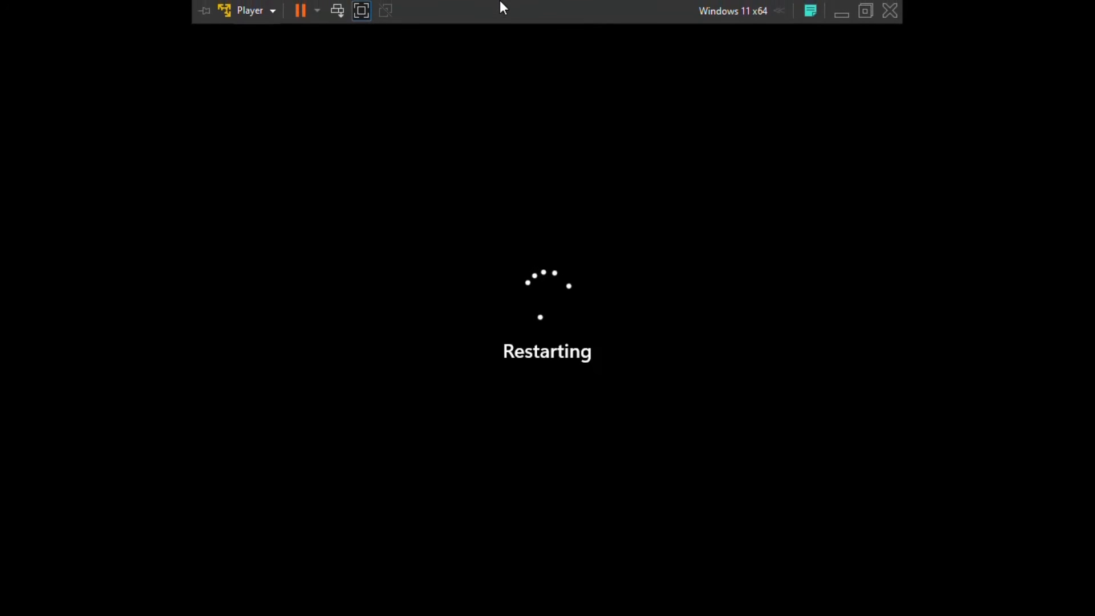
pyautogui.click(364, 12)
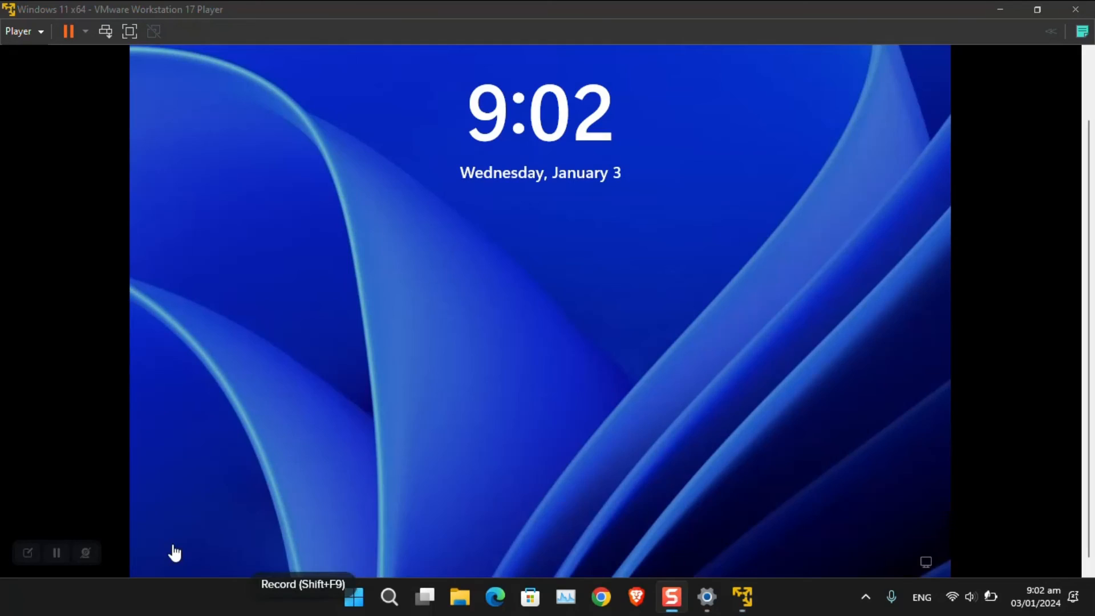
# Step: Show the VM full screen, dismiss the lock screen, and sign in with the account PIN
pyautogui.click(130, 30)
pyautogui.click(604, 285)
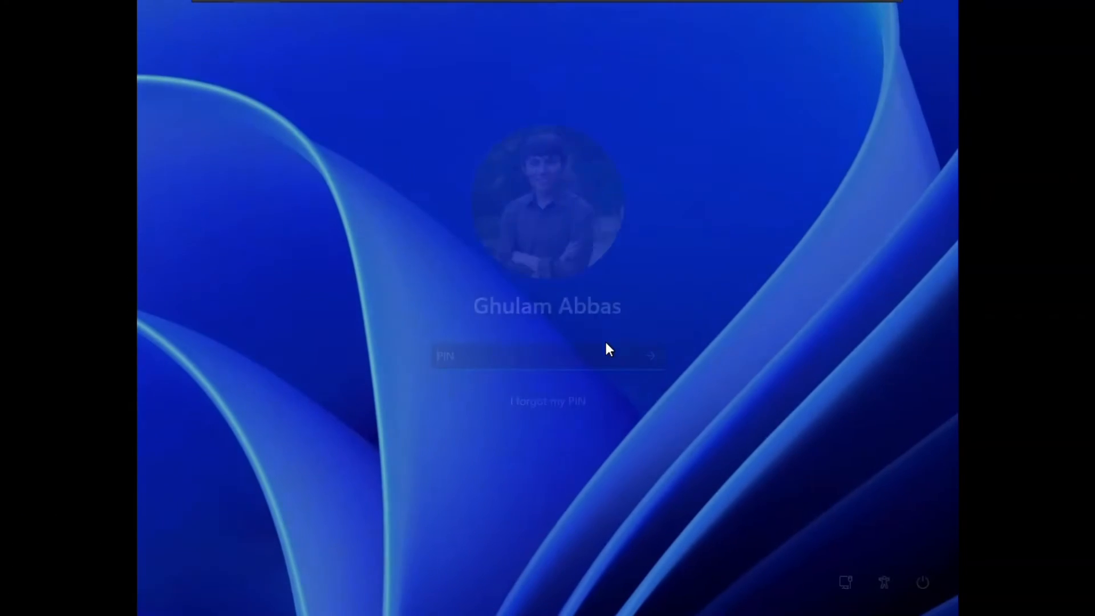
pyautogui.write('******')
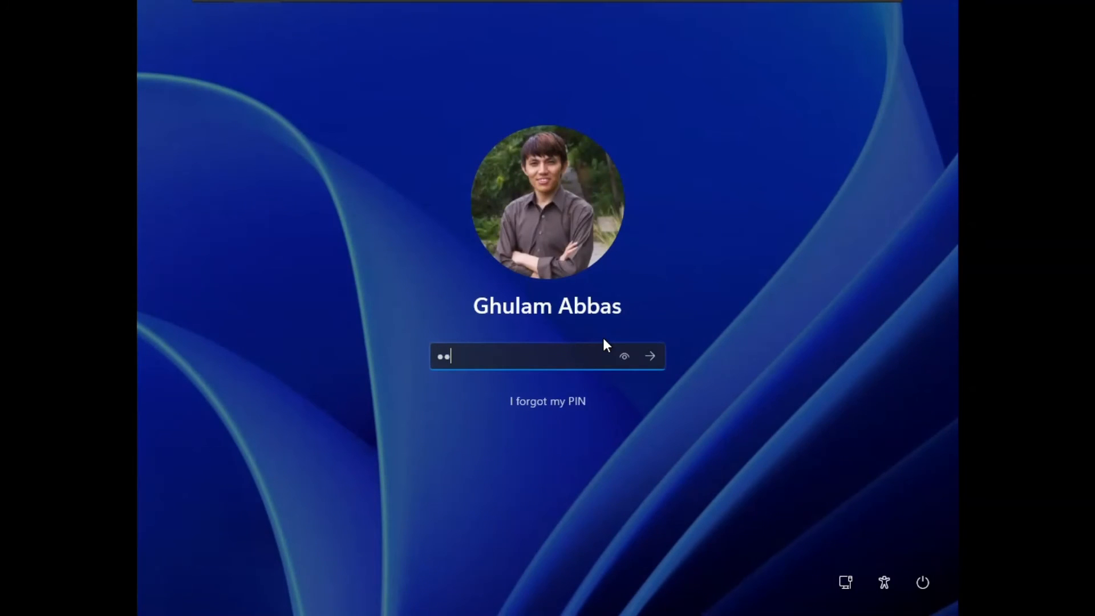
pyautogui.write('**')
pyautogui.press('Return')
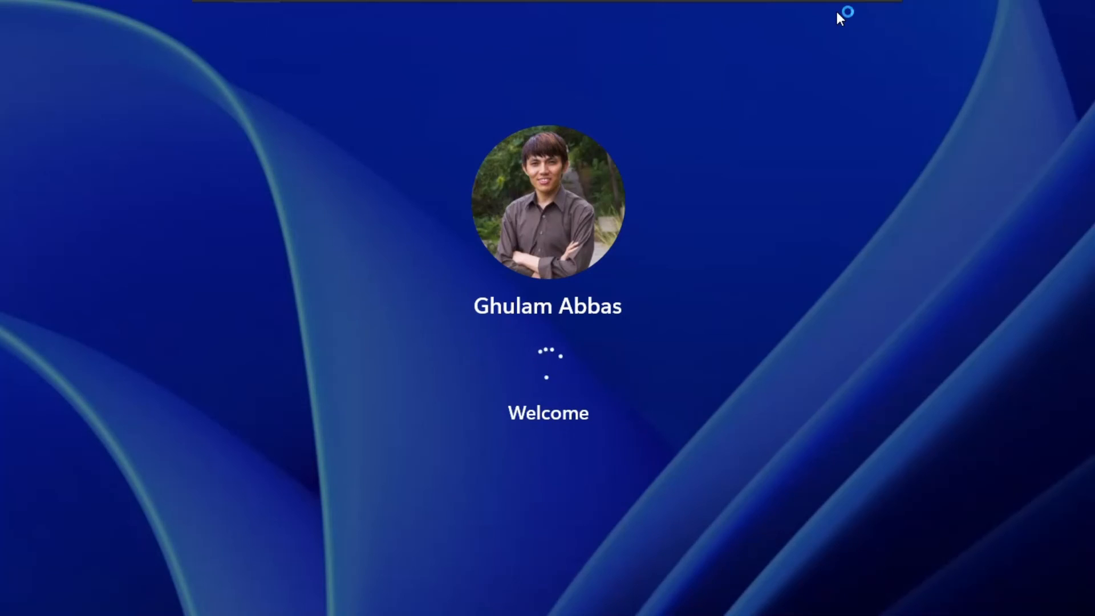
# Step: Browse the Player menu's Manage and File submenus, then close it without choosing anything
pyautogui.moveTo(310, 5)
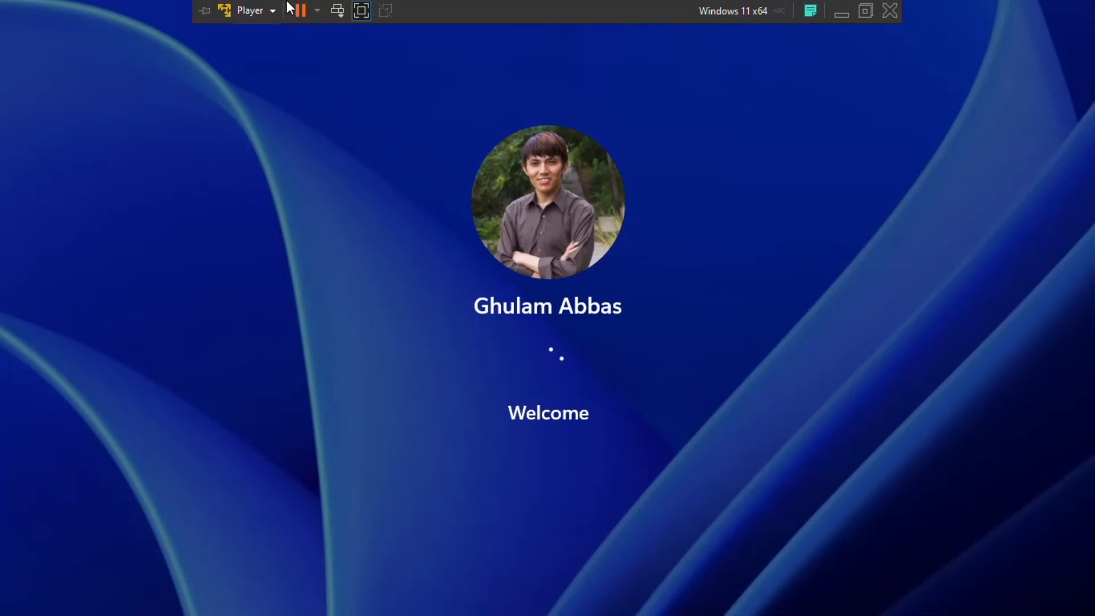
pyautogui.click(274, 11)
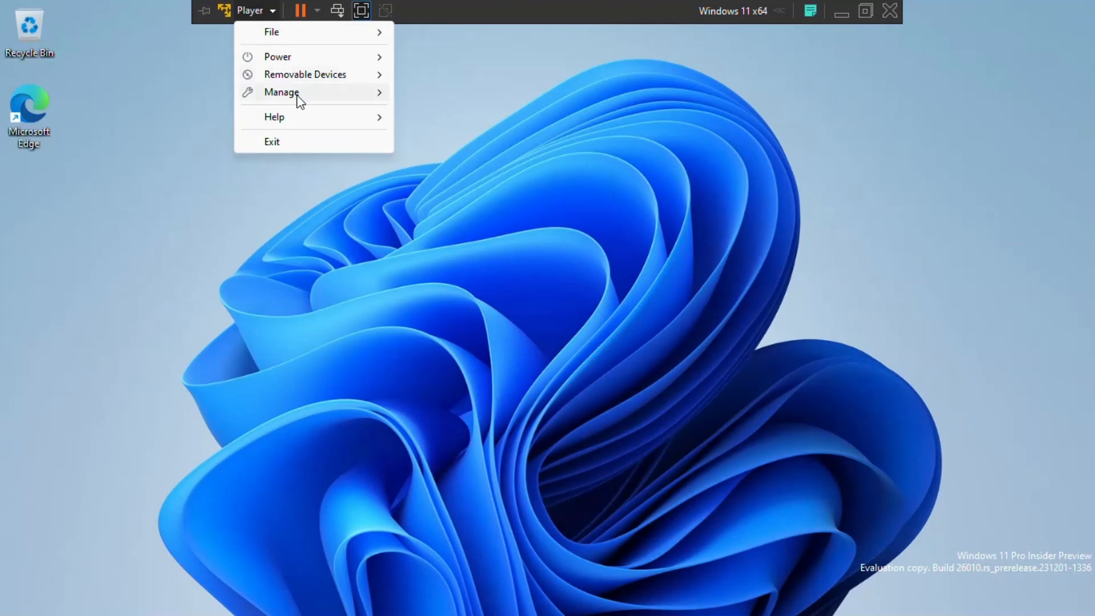
pyautogui.moveTo(298, 103)
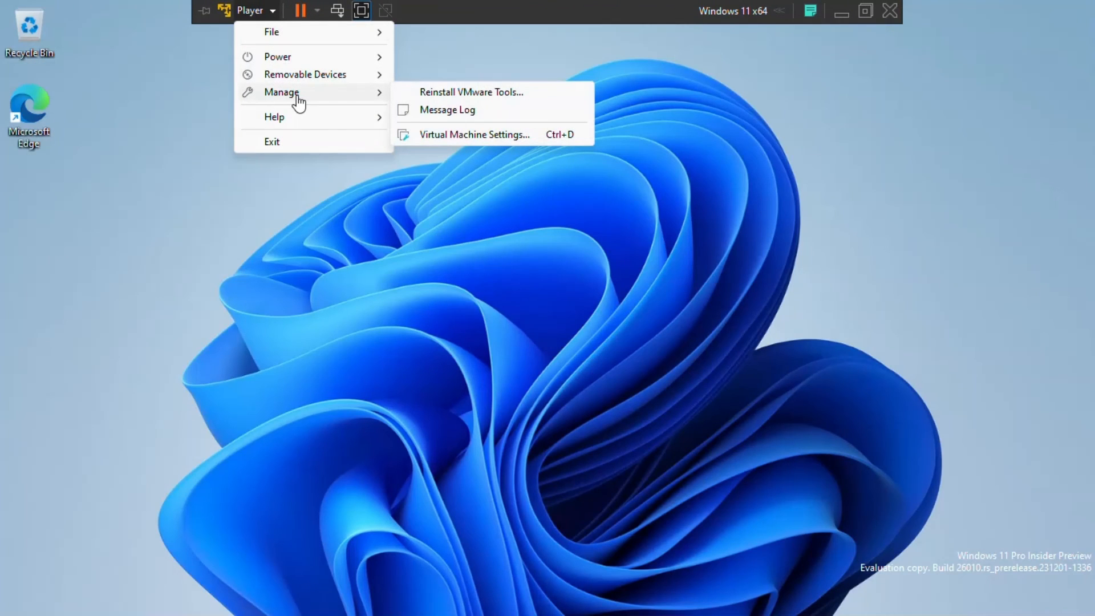
pyautogui.moveTo(313, 62)
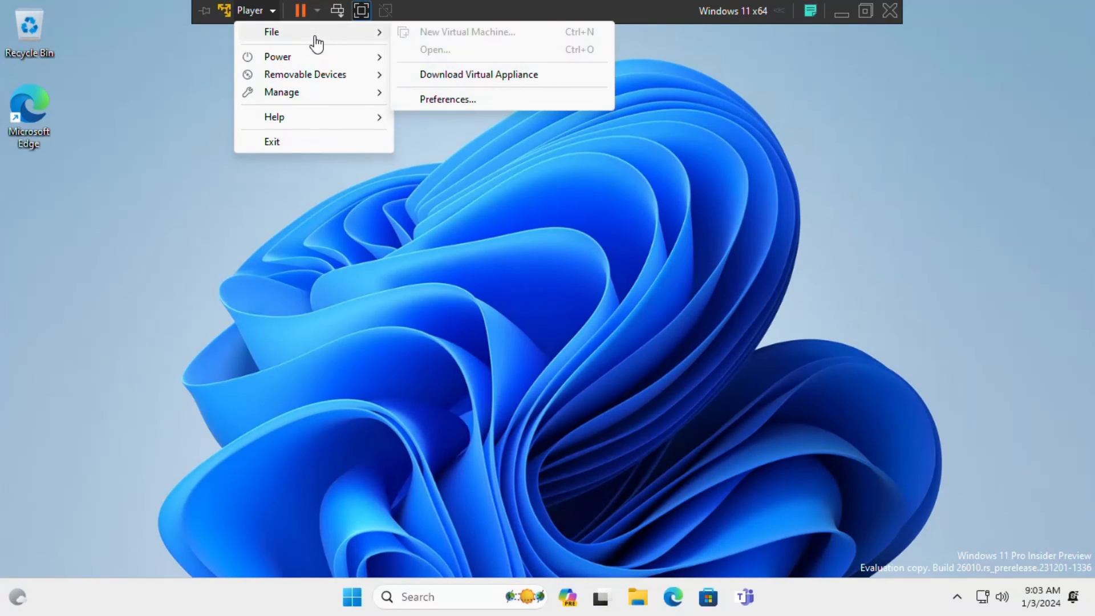
pyautogui.moveTo(328, 117)
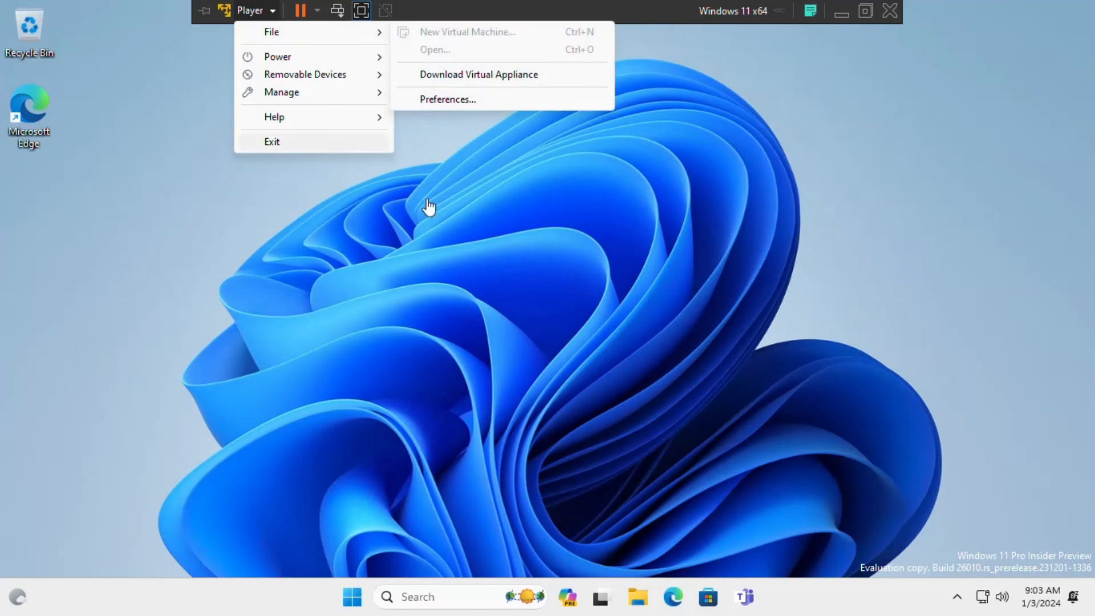
pyautogui.click(452, 252)
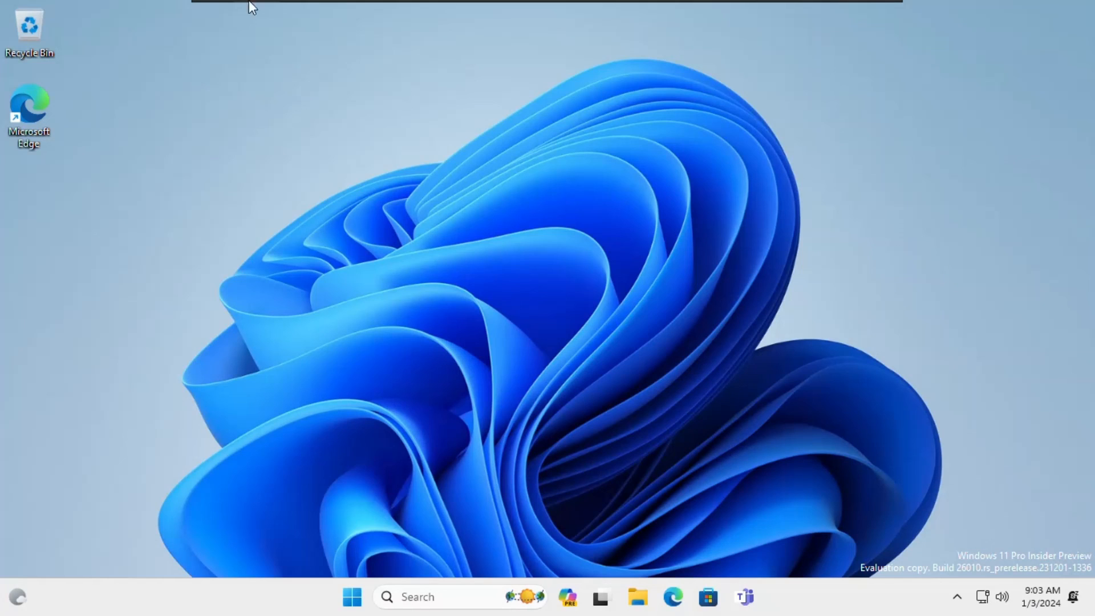
# Step: Look through the Player menu and close it without choosing anything
pyautogui.click(276, 9)
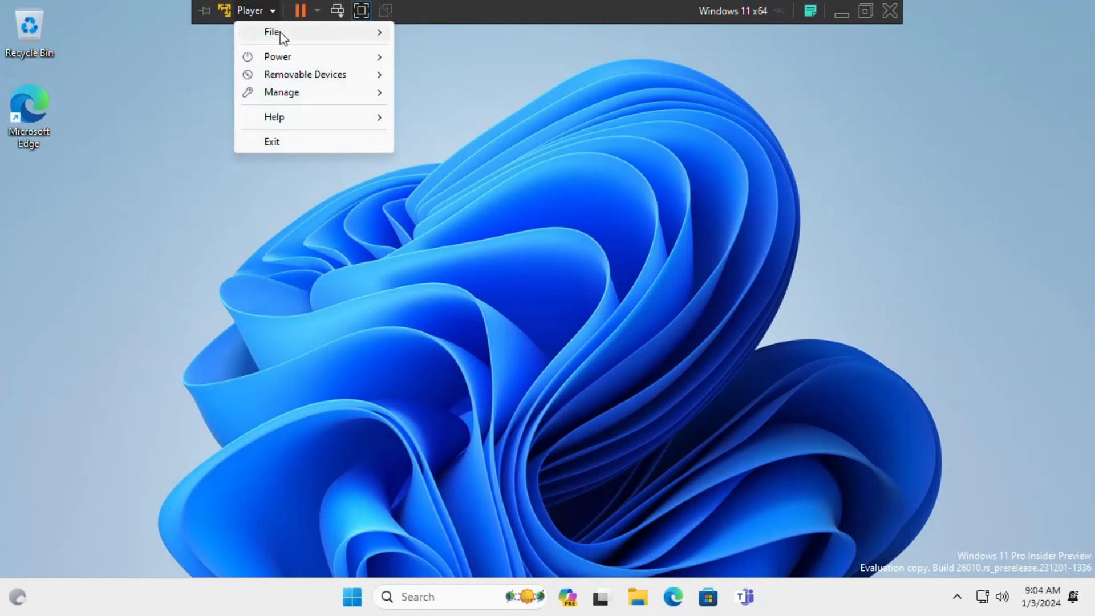
pyautogui.moveTo(329, 64)
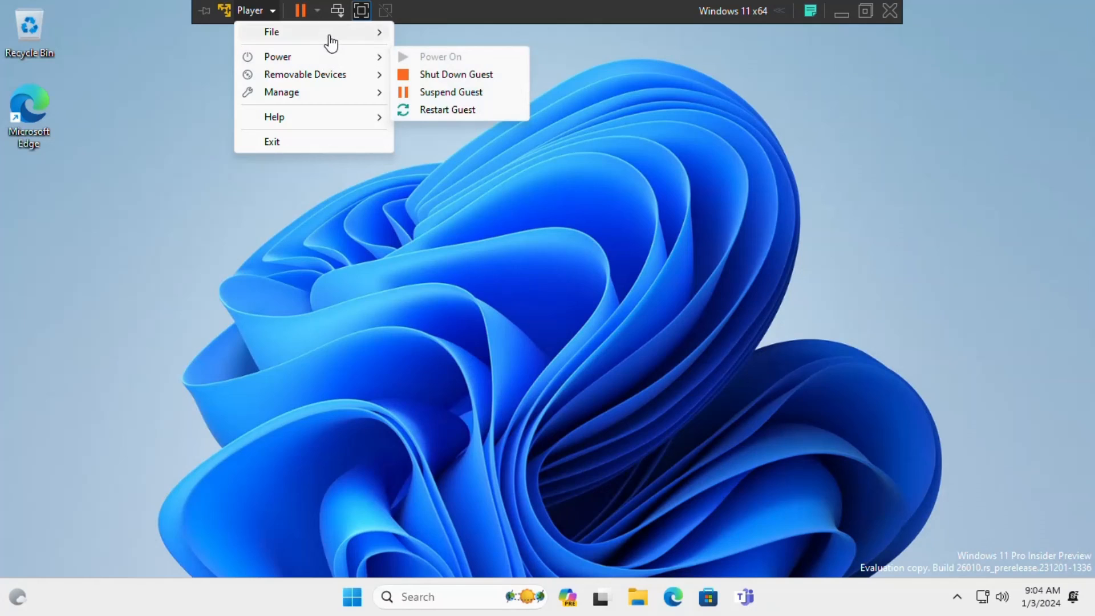
pyautogui.moveTo(331, 41)
pyautogui.click(515, 283)
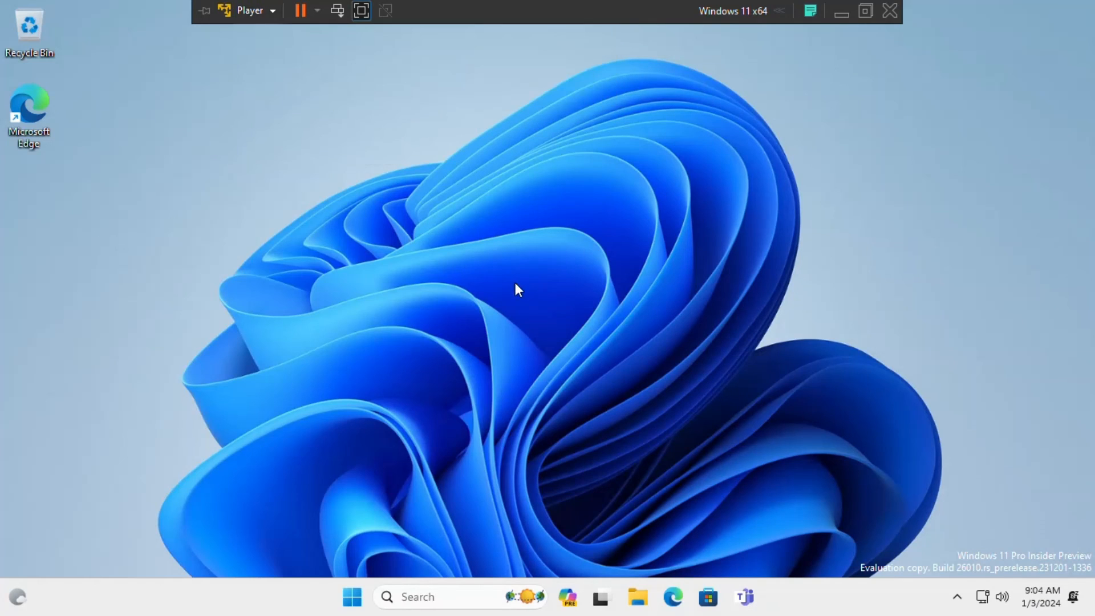
# Step: Shut down the Windows 11 guest from its Start menu power options and leave full-screen mode
pyautogui.click(354, 593)
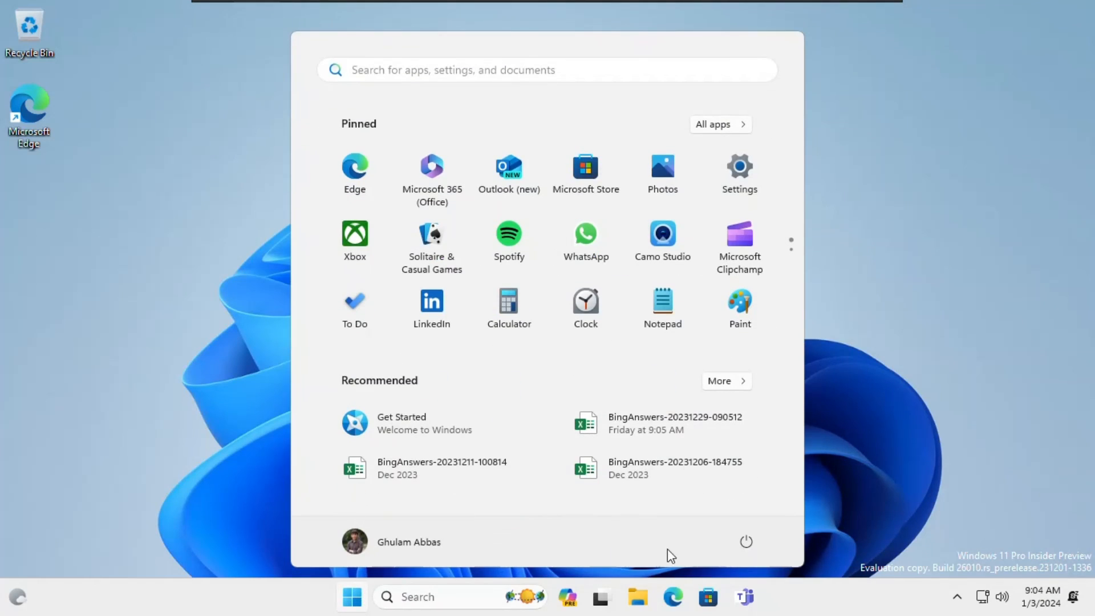
pyautogui.click(746, 541)
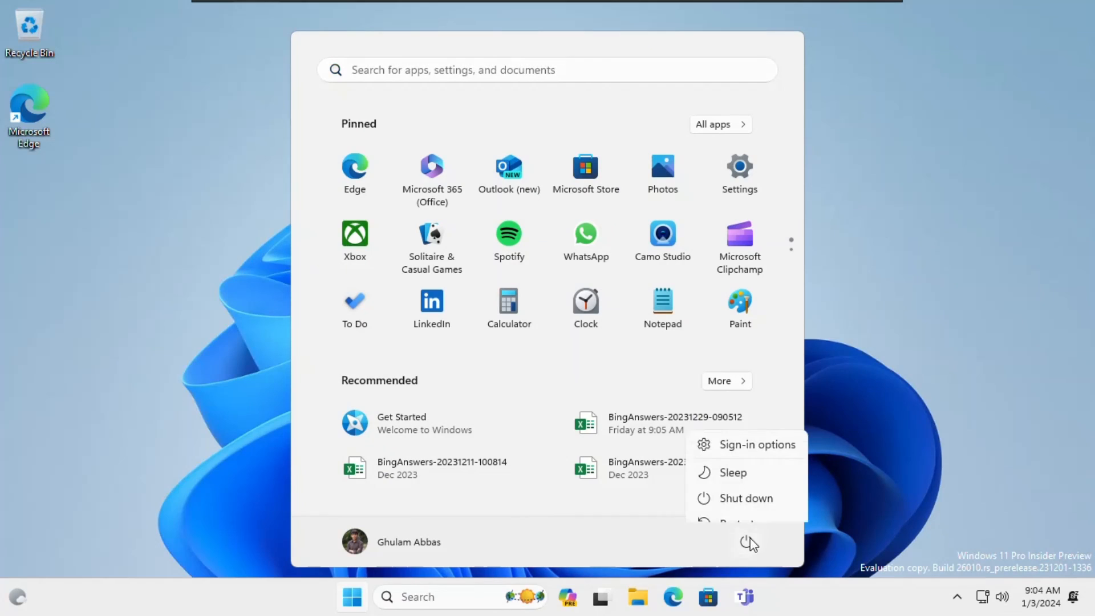
pyautogui.click(756, 491)
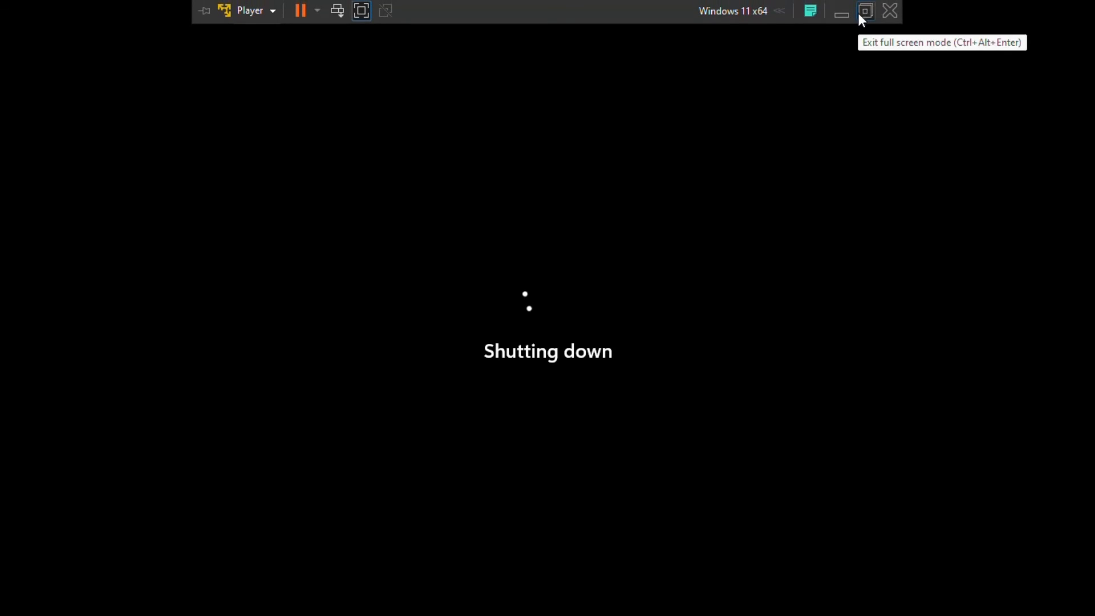
pyautogui.click(860, 12)
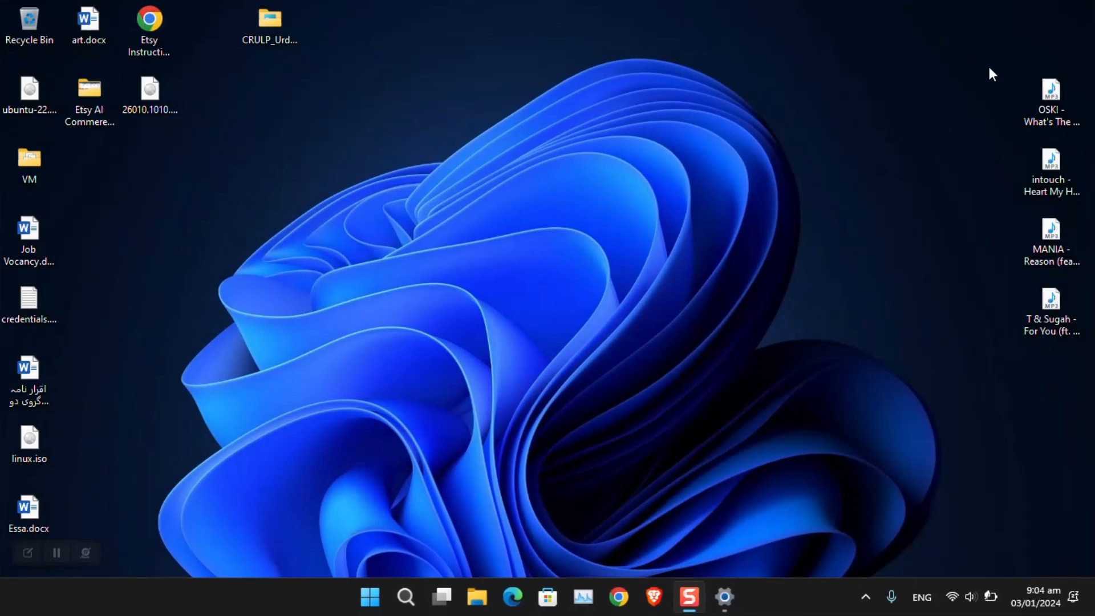
# Step: Launch VMware Workstation Pro from the host Start menu and choose Open a Virtual Machine
pyautogui.click(370, 597)
pyautogui.click(370, 321)
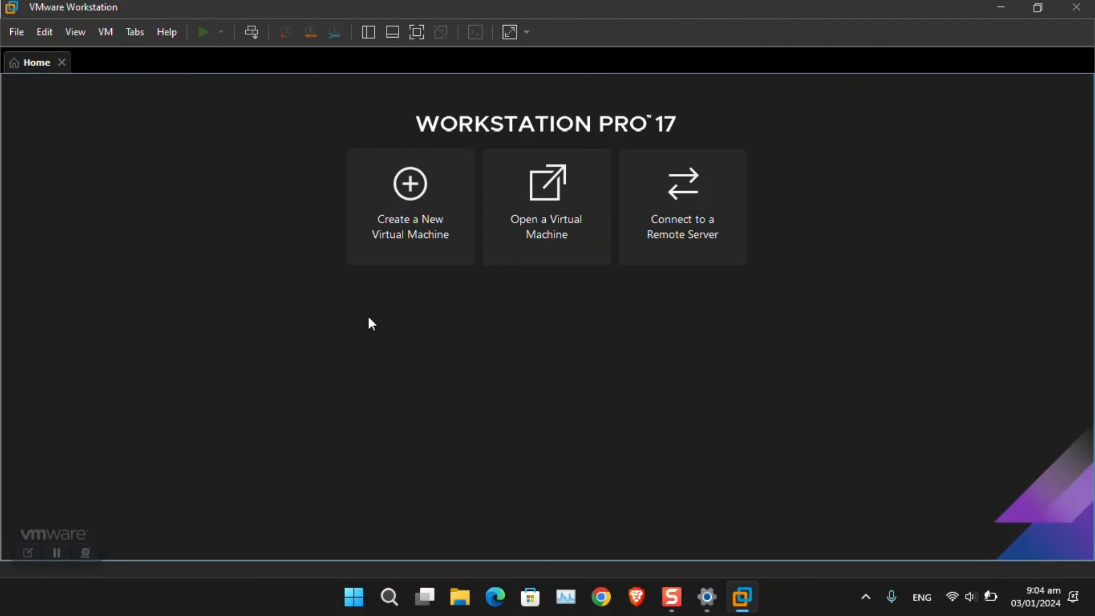
pyautogui.click(556, 228)
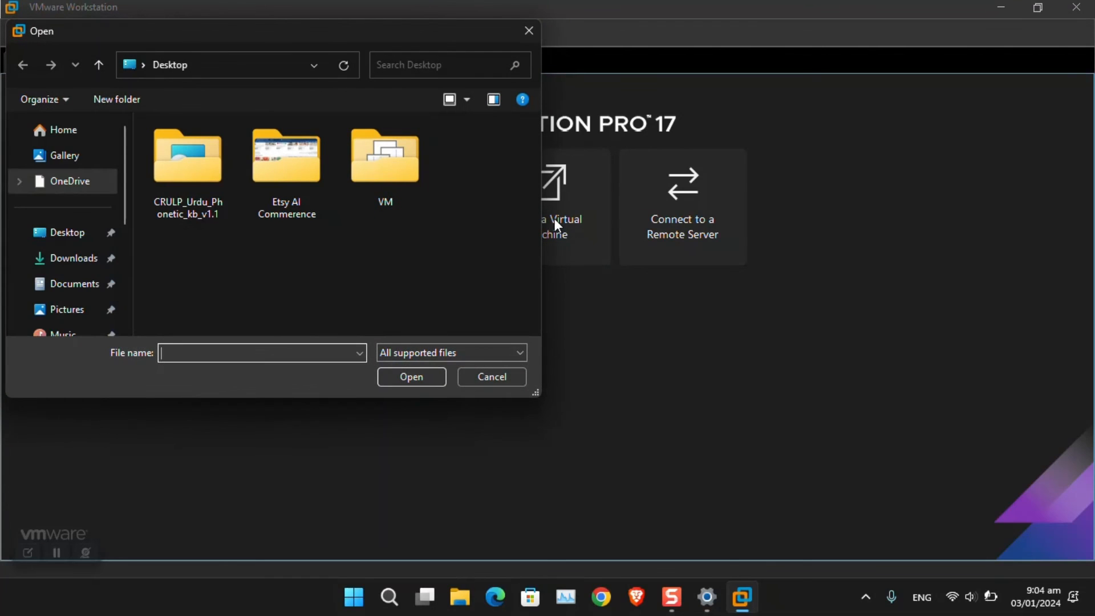
# Step: Browse to D:\vm\11beta and open the Windows 11 x64 virtual machine file
pyautogui.scroll(-3, 80, 272)
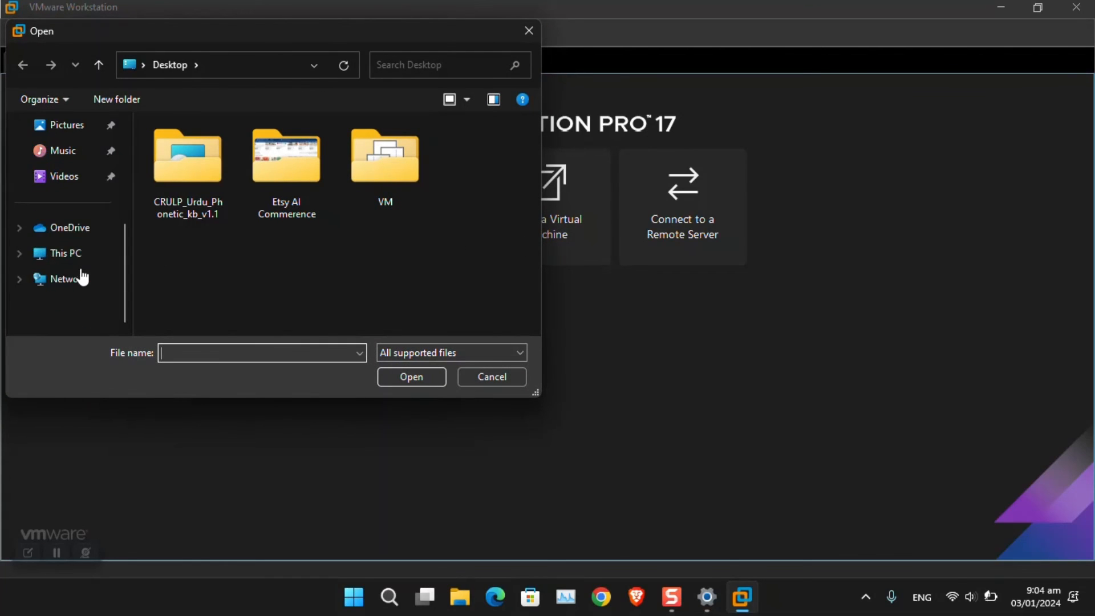
pyautogui.click(72, 255)
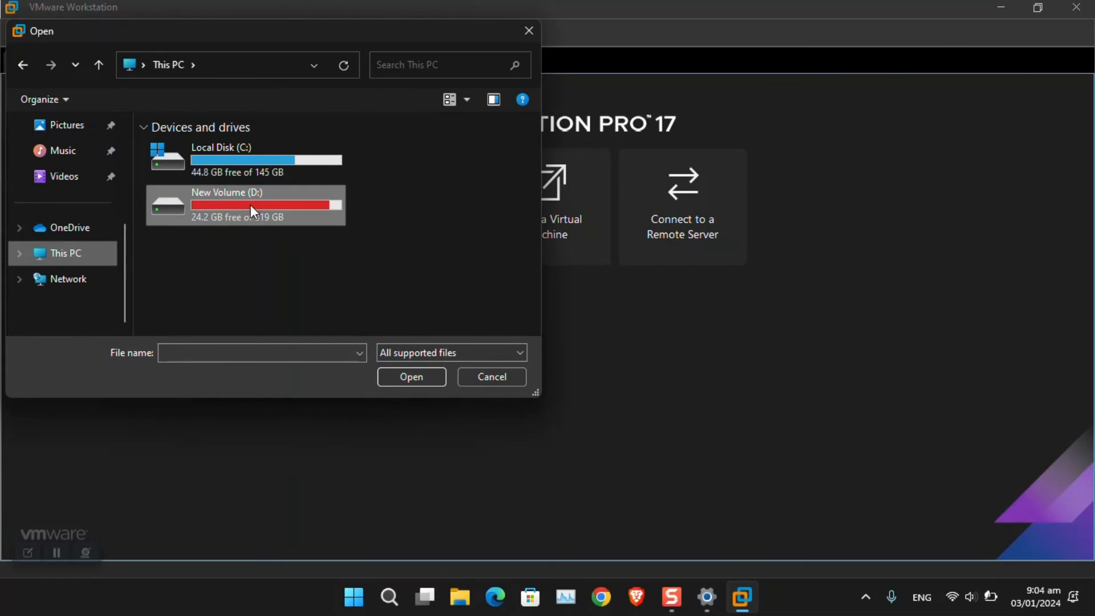
pyautogui.doubleClick(251, 204)
pyautogui.scroll(-1, 197, 274)
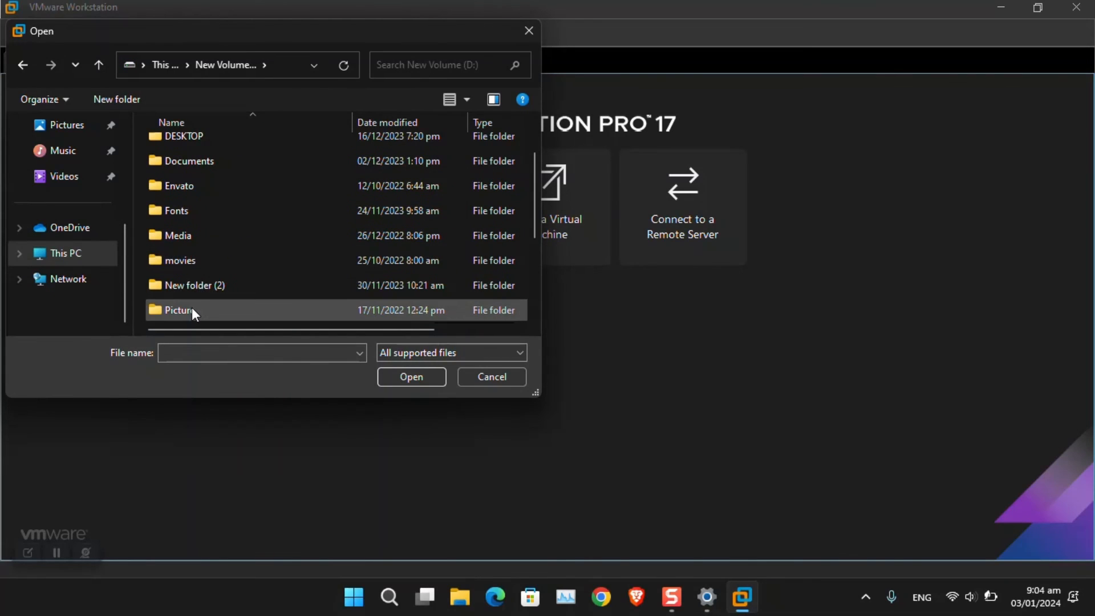
pyautogui.scroll(-1, 192, 302)
pyautogui.scroll(-1, 190, 302)
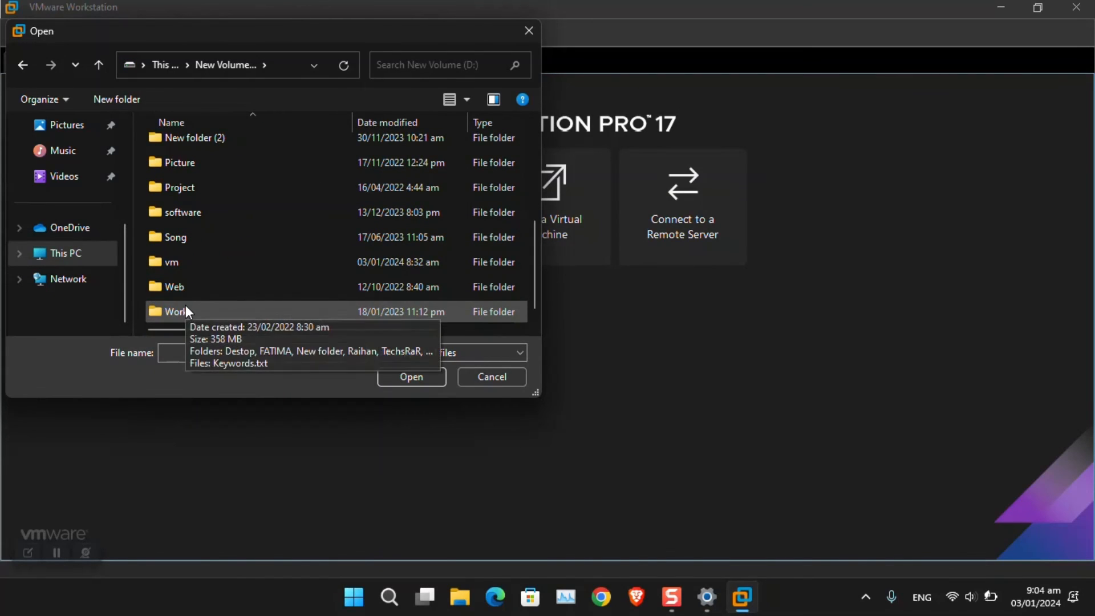
pyautogui.doubleClick(186, 266)
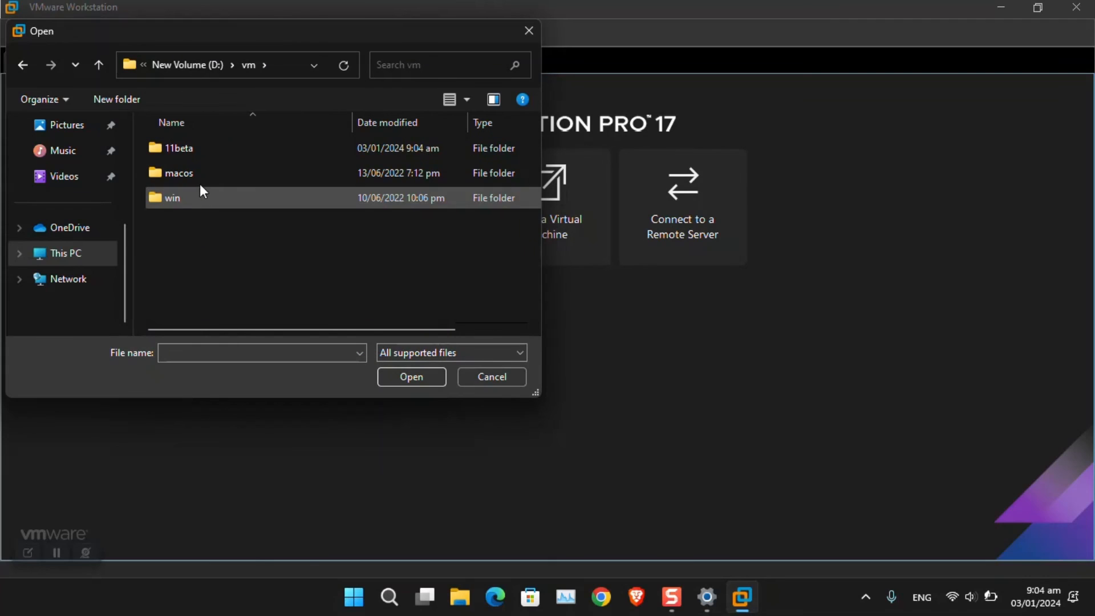
pyautogui.click(199, 150)
pyautogui.click(412, 376)
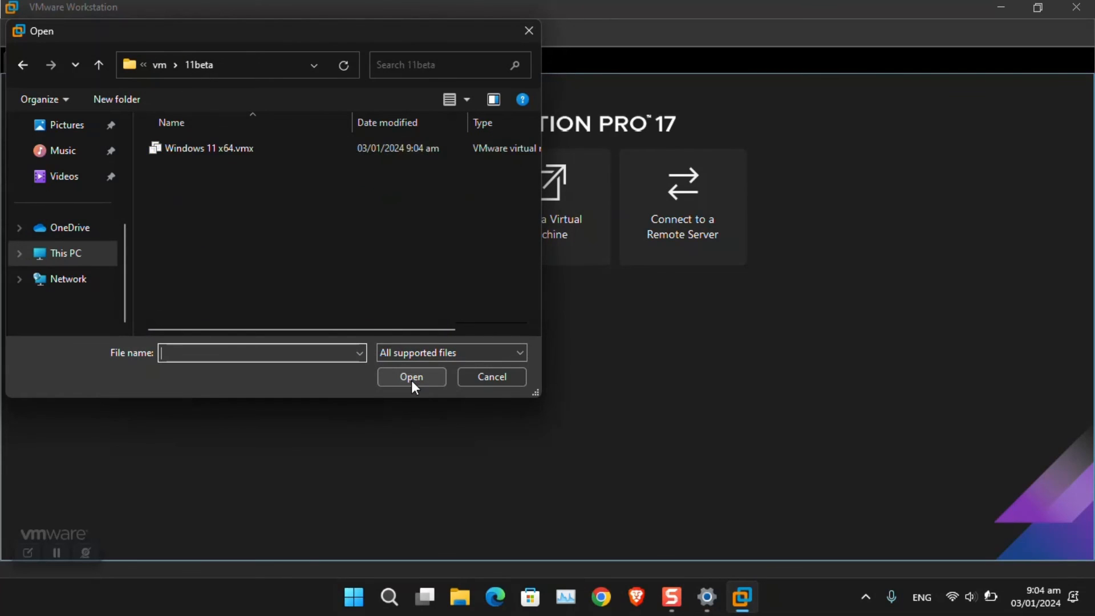
pyautogui.doubleClick(211, 147)
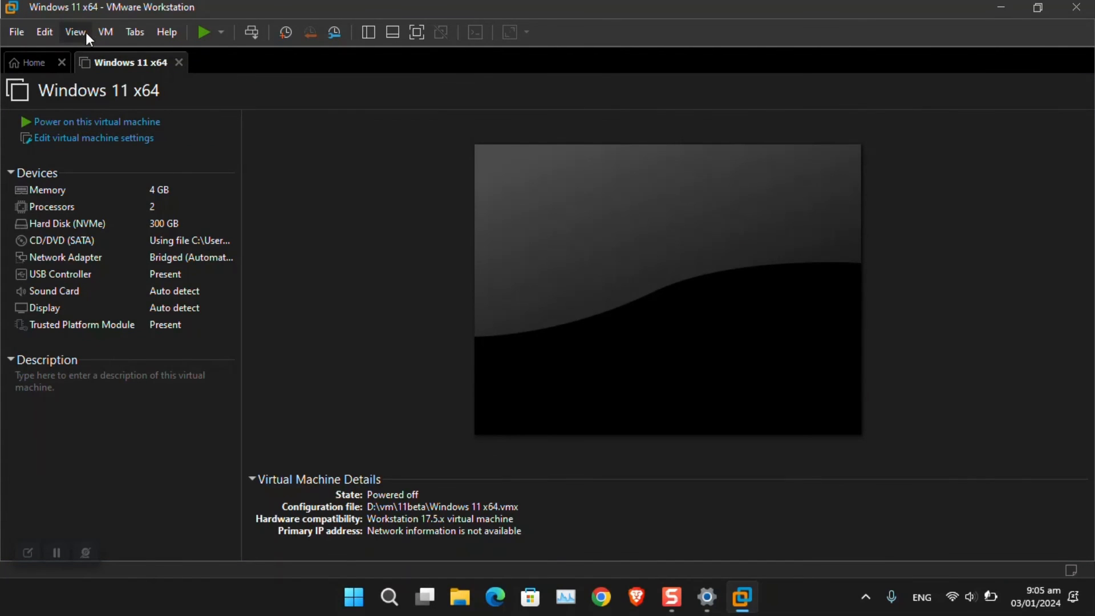
# Step: Use VM > Snapshot > Take Snapshot to save a snapshot named 'Installed Windows 11'
pyautogui.click(106, 33)
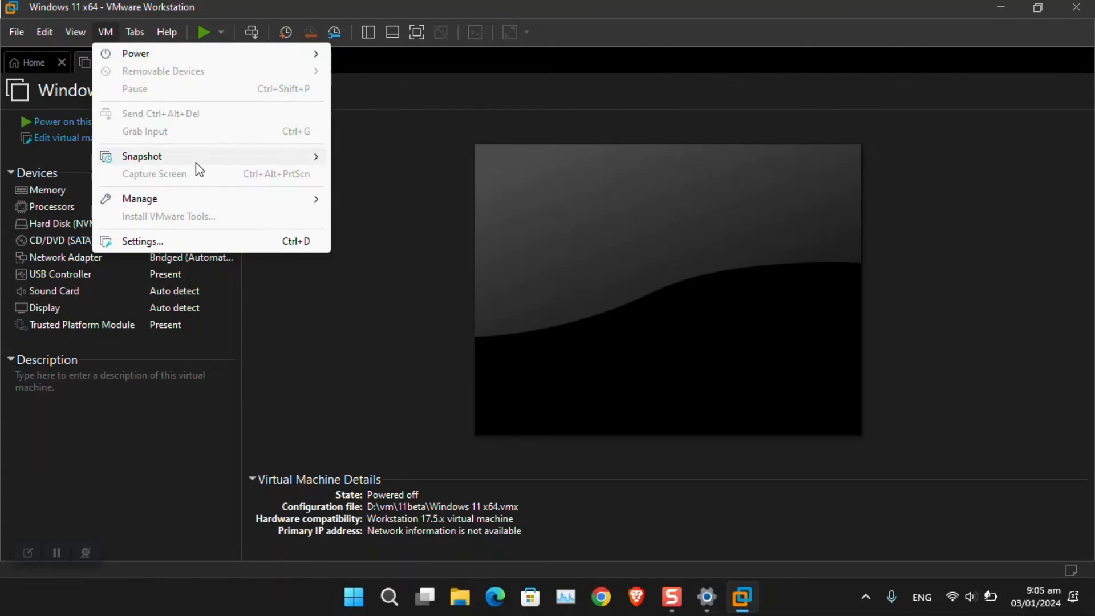
pyautogui.moveTo(196, 163)
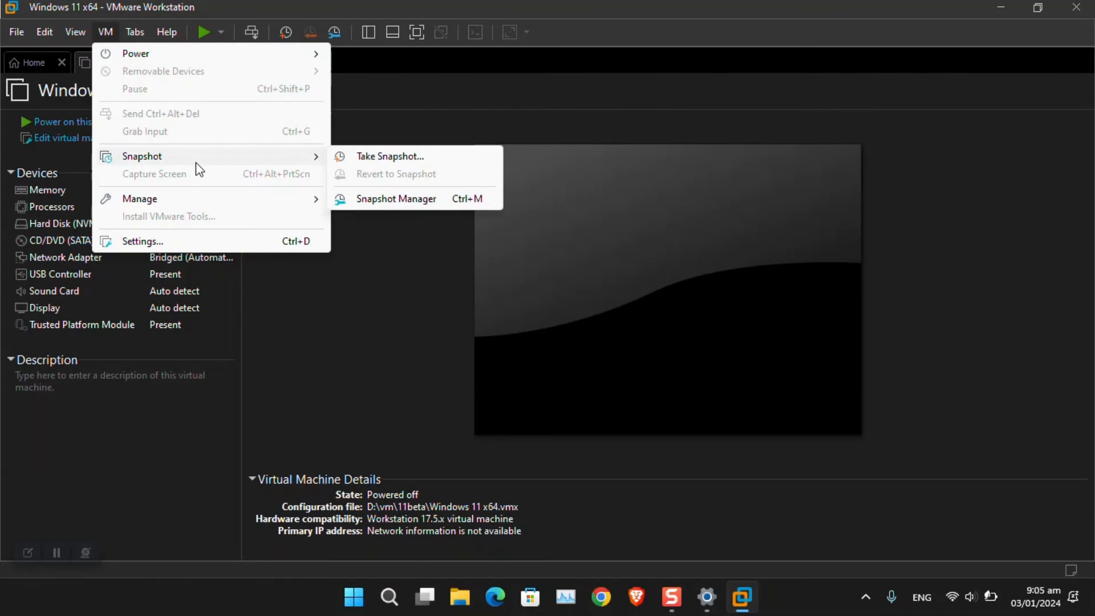
pyautogui.click(423, 163)
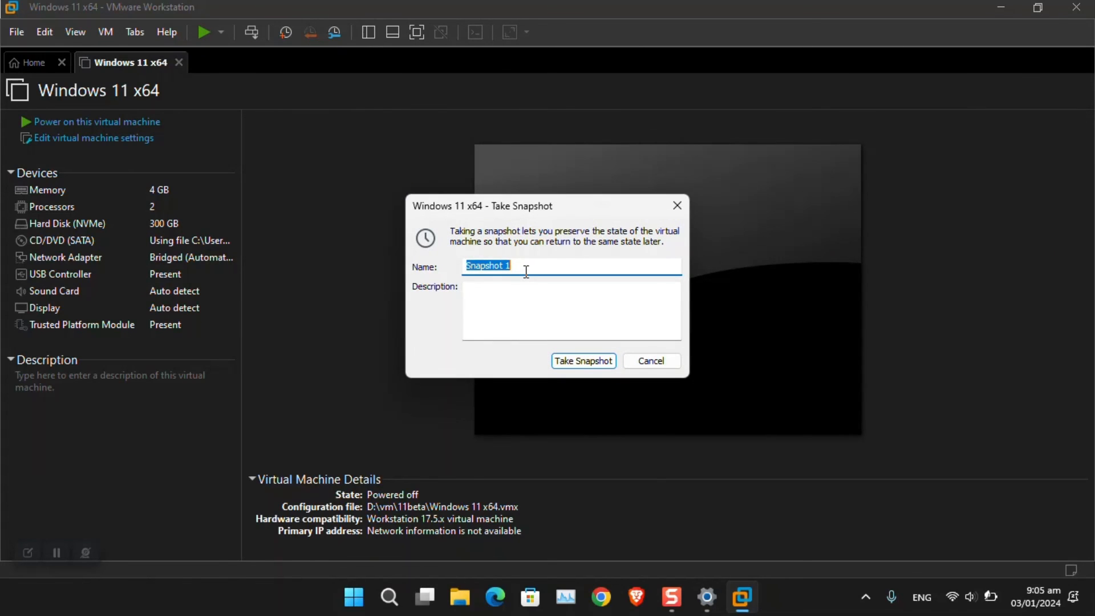
pyautogui.write('Win')
pyautogui.press('BackSpace')
pyautogui.press('BackSpace')
pyautogui.press('BackSpace')
pyautogui.write('Installed Windows 11')
pyautogui.click(549, 298)
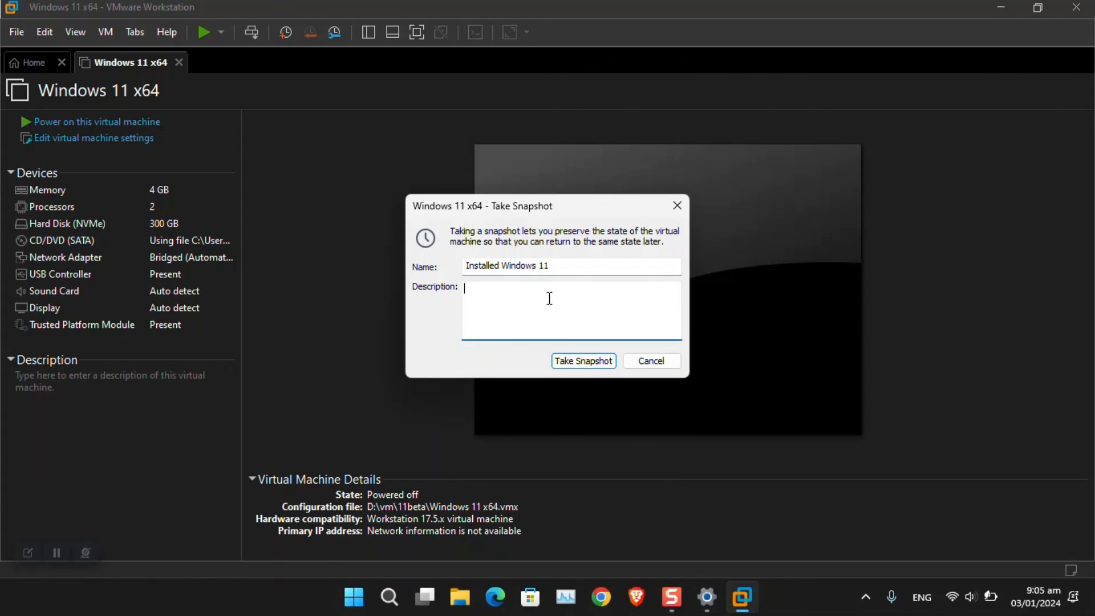
pyautogui.click(571, 363)
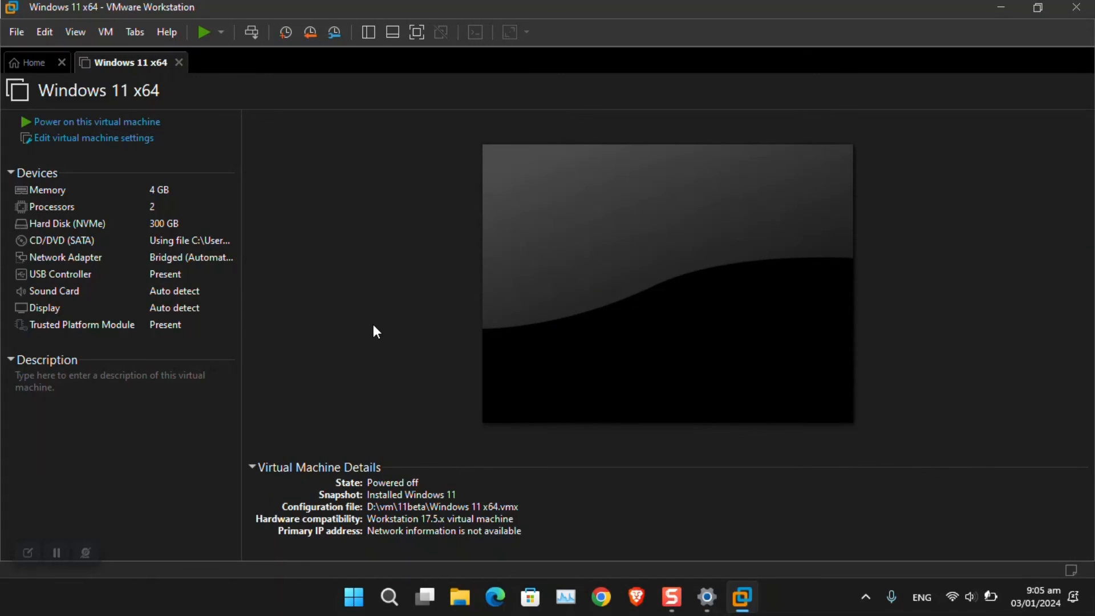